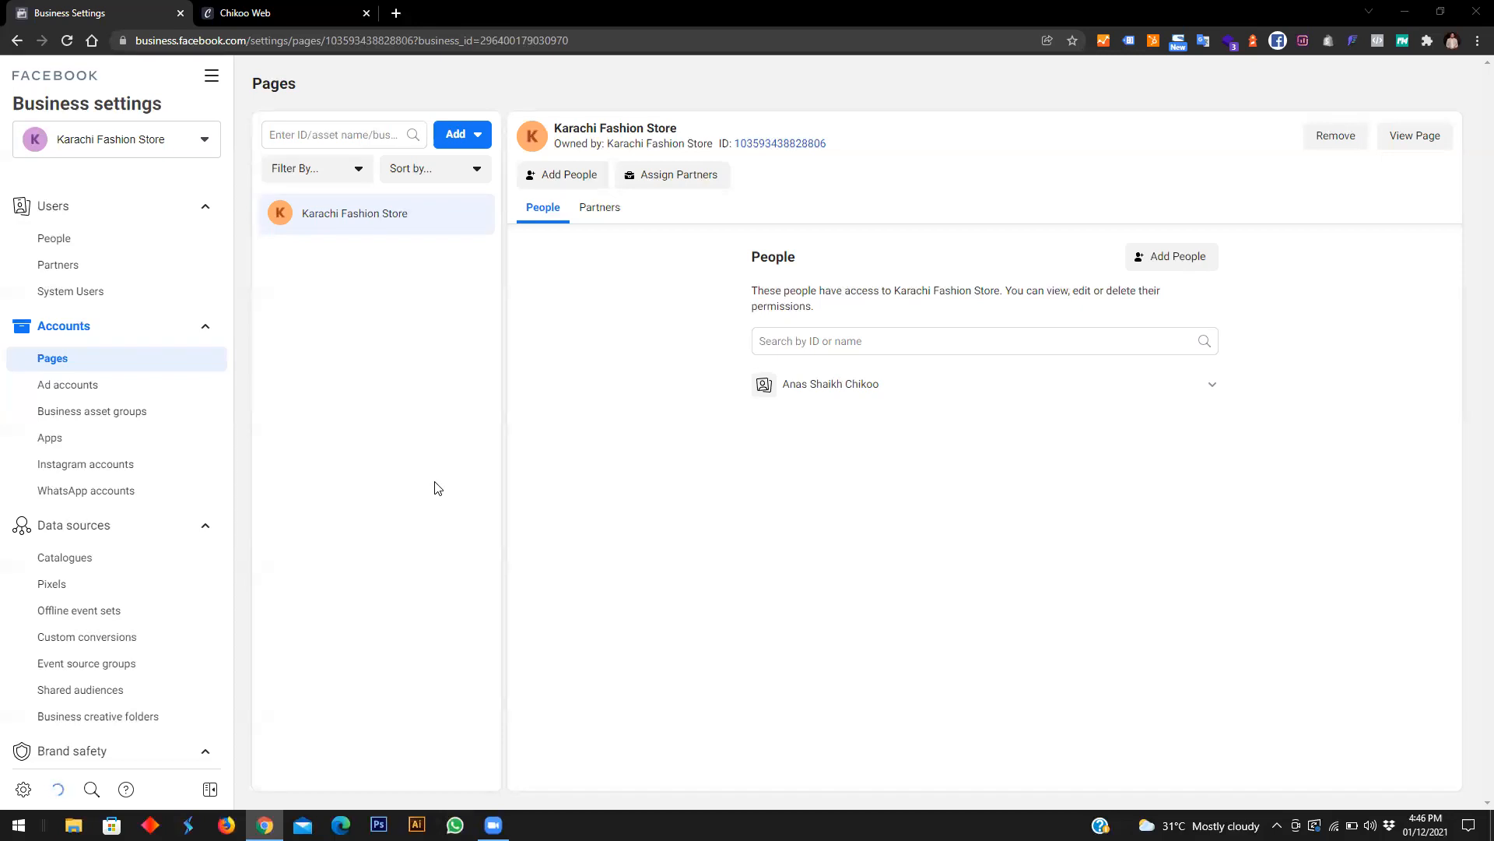
# Step: View the store's pixel in the business settings, followed by the verification options of its domain
pyautogui.click(173, 587)
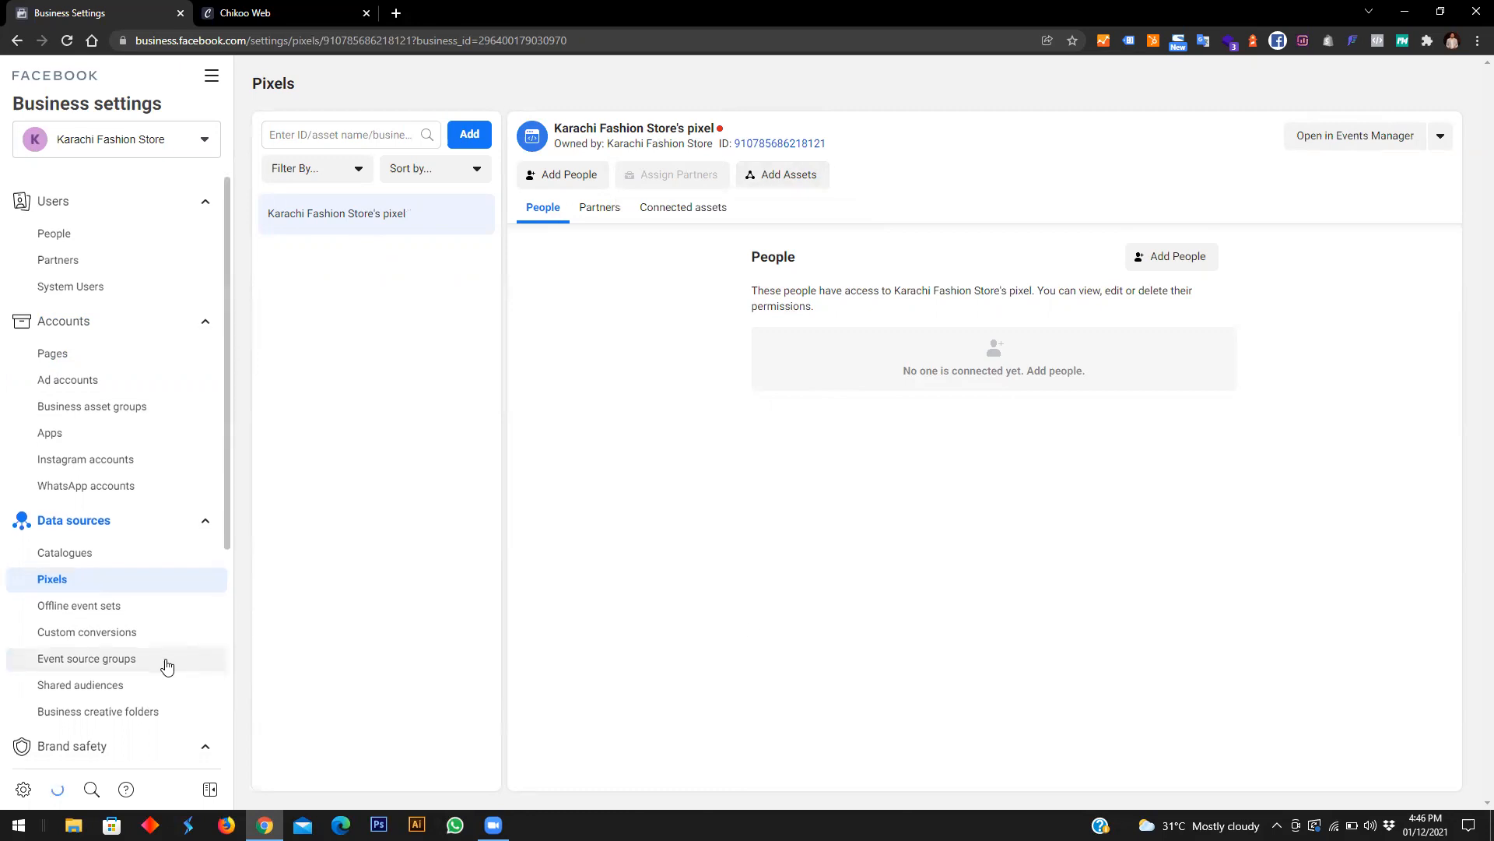
pyautogui.scroll(-3, 166, 661)
pyautogui.click(129, 514)
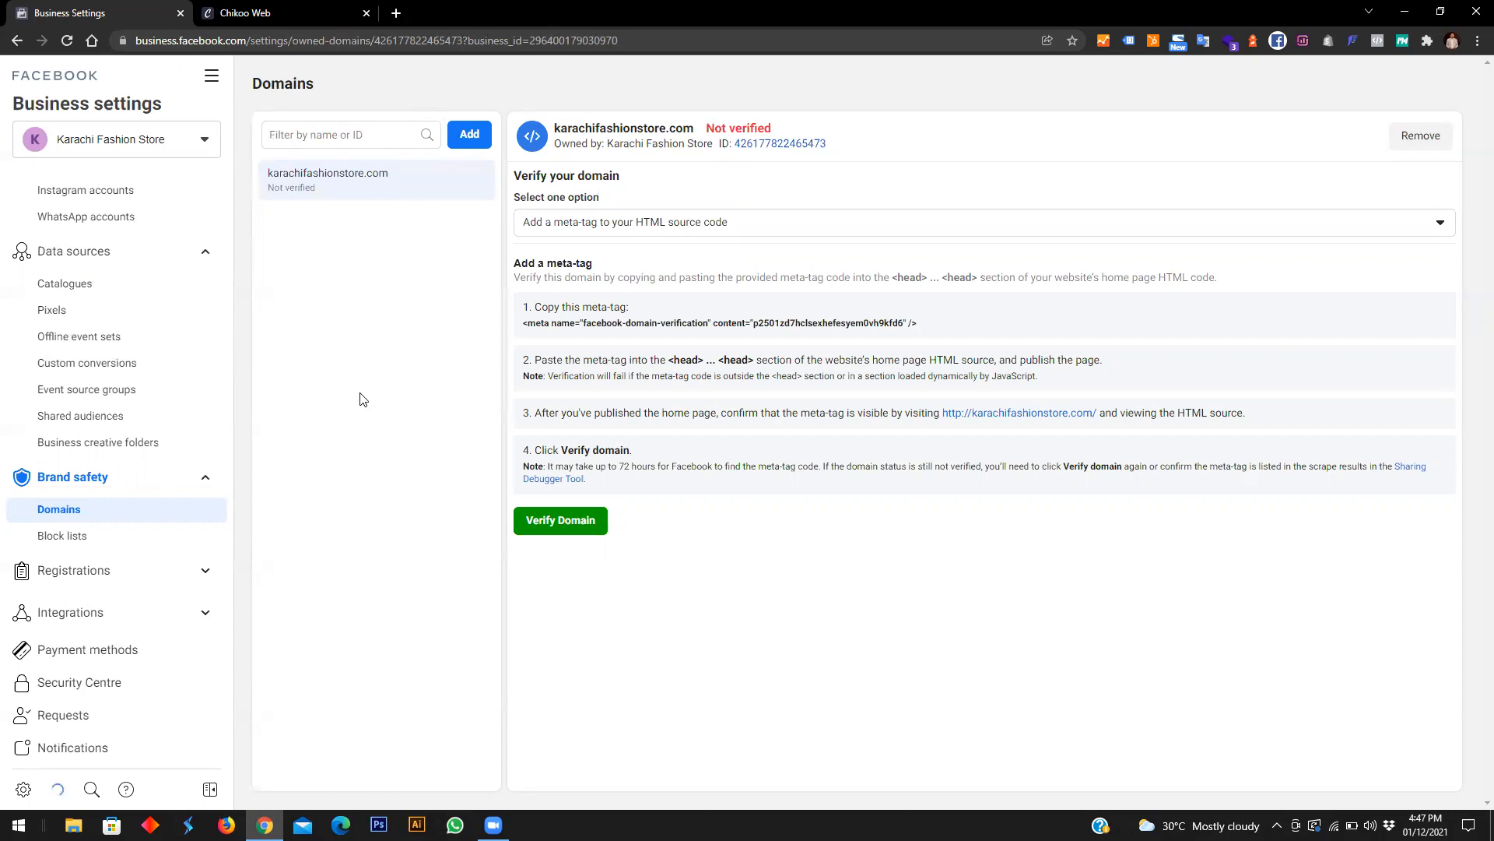
# Step: Search the web for Google Analytics in a new browser tab and open the Google Analytics site
pyautogui.click(396, 14)
pyautogui.write('ool')
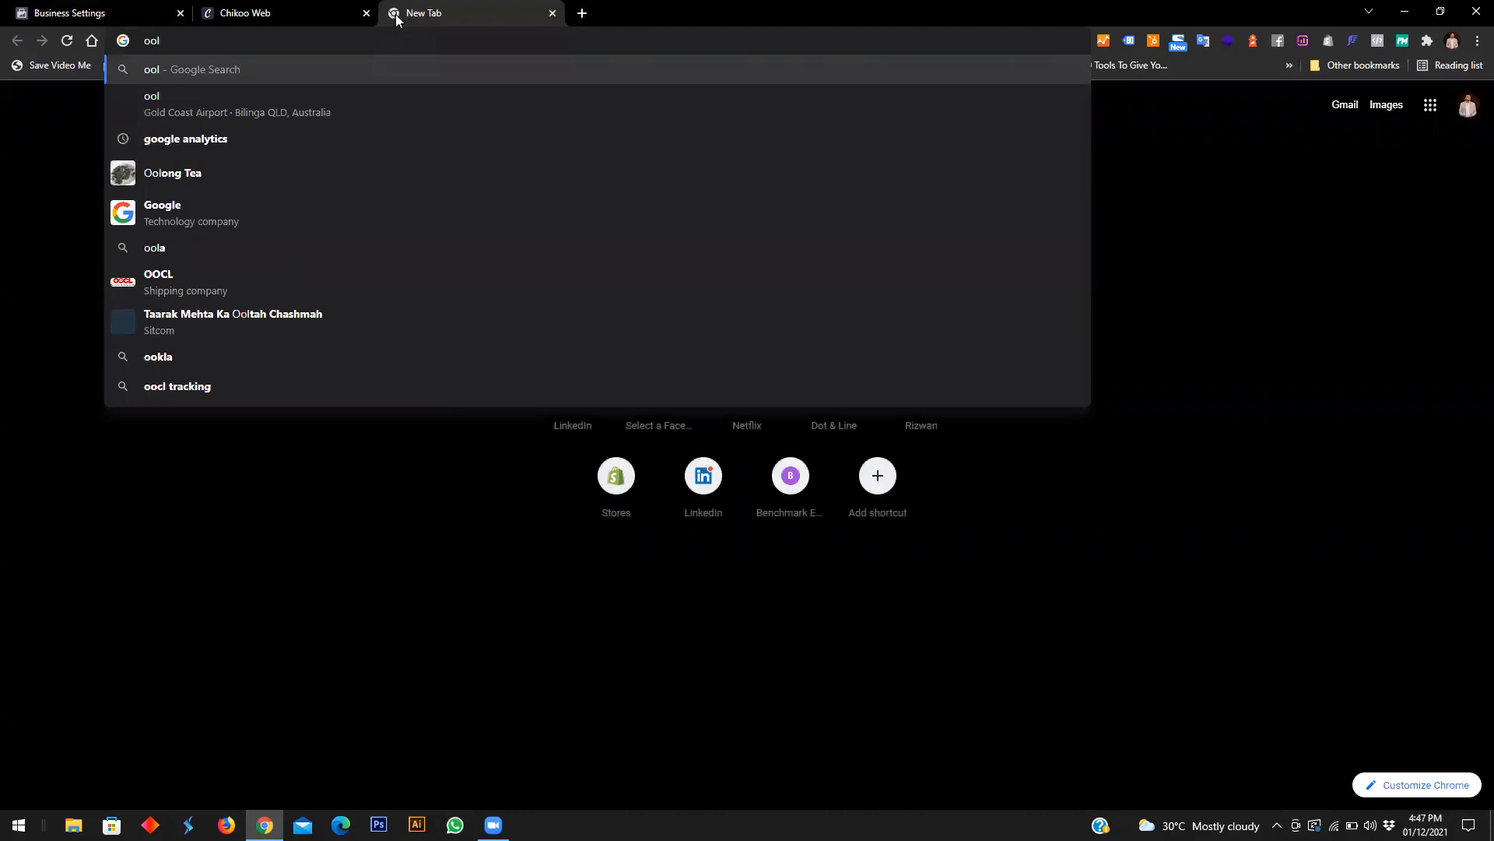
pyautogui.write('e ana')
pyautogui.press('Return')
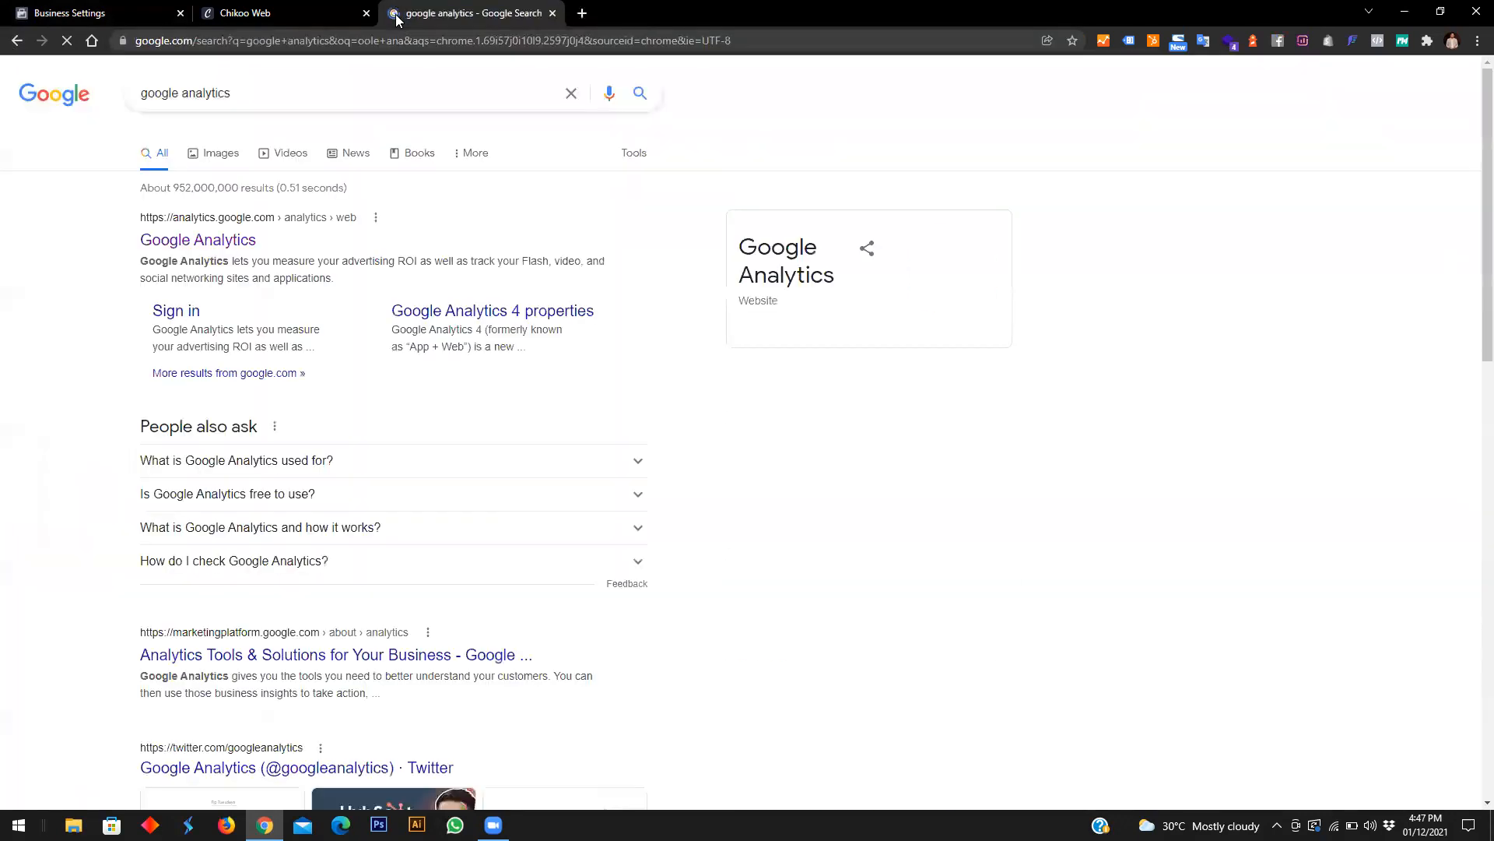
pyautogui.click(221, 249)
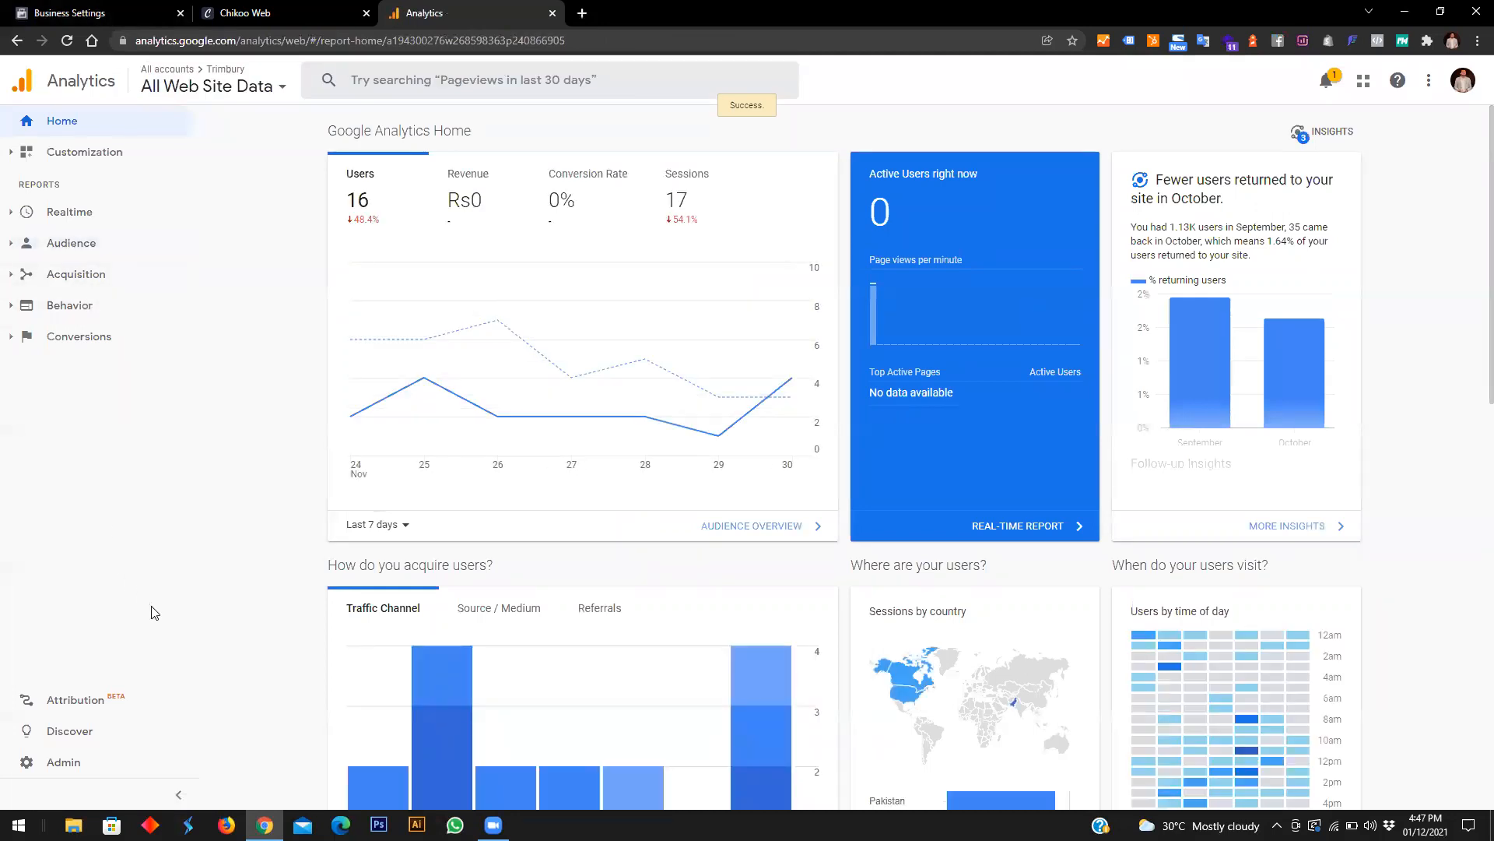
# Step: Start a new Analytics account named Karachi Fashion Store with Google products & services data sharing enabled, and proceed to property setup
pyautogui.click(67, 769)
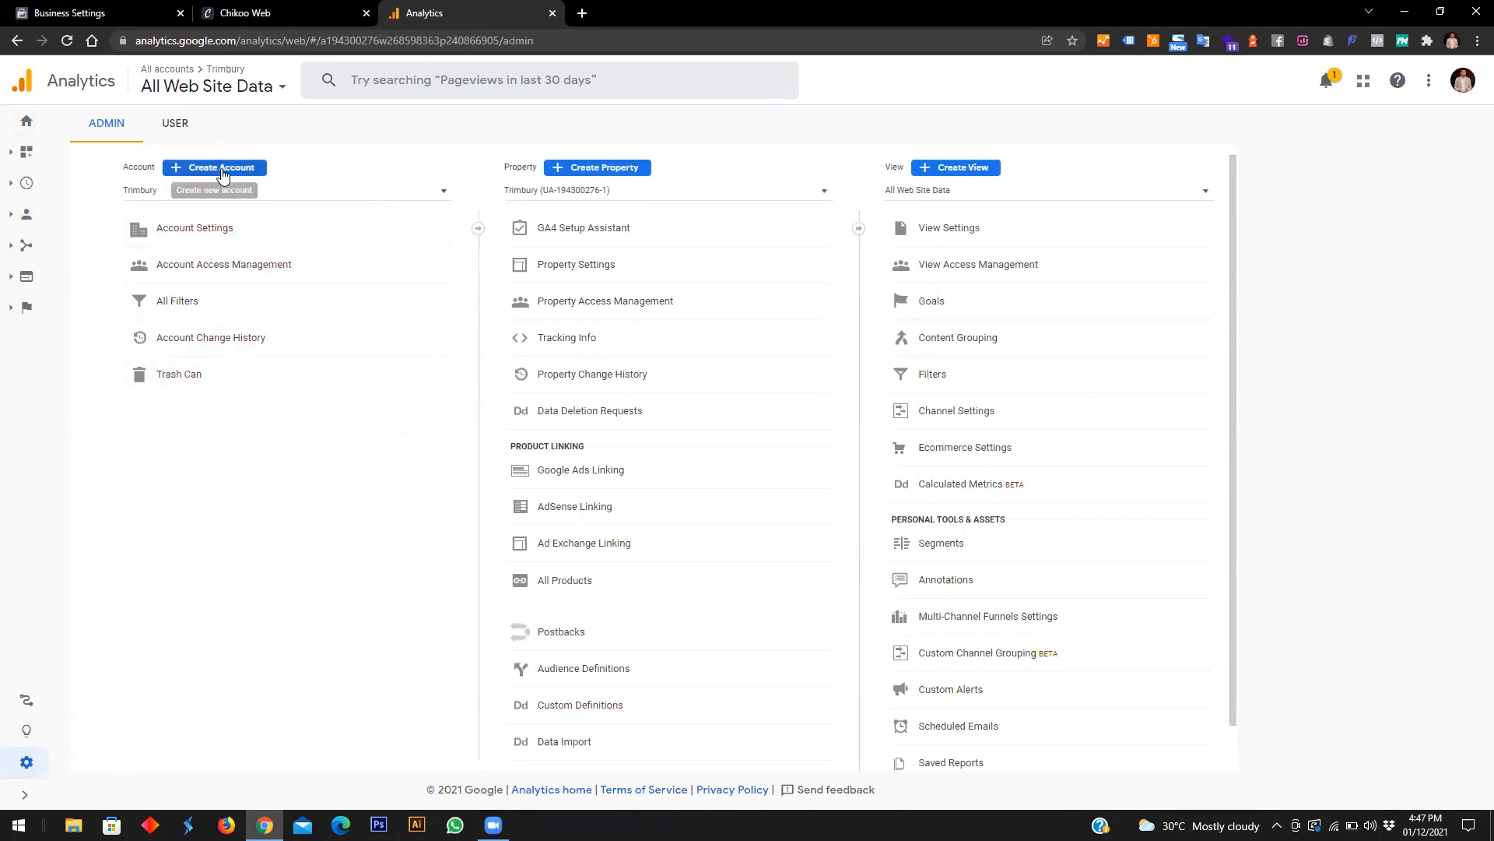
pyautogui.click(222, 170)
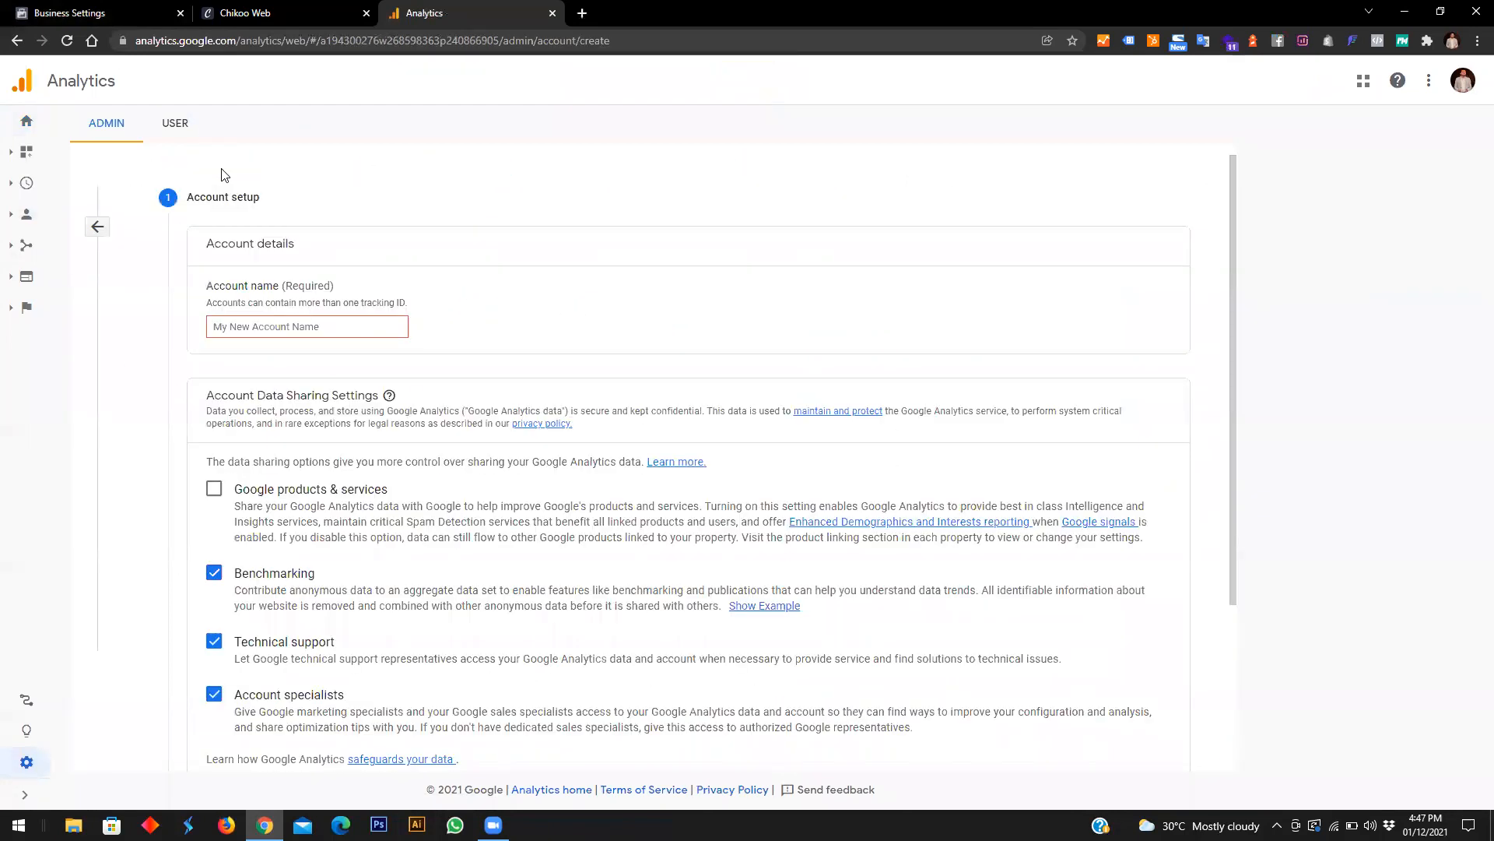
pyautogui.click(258, 324)
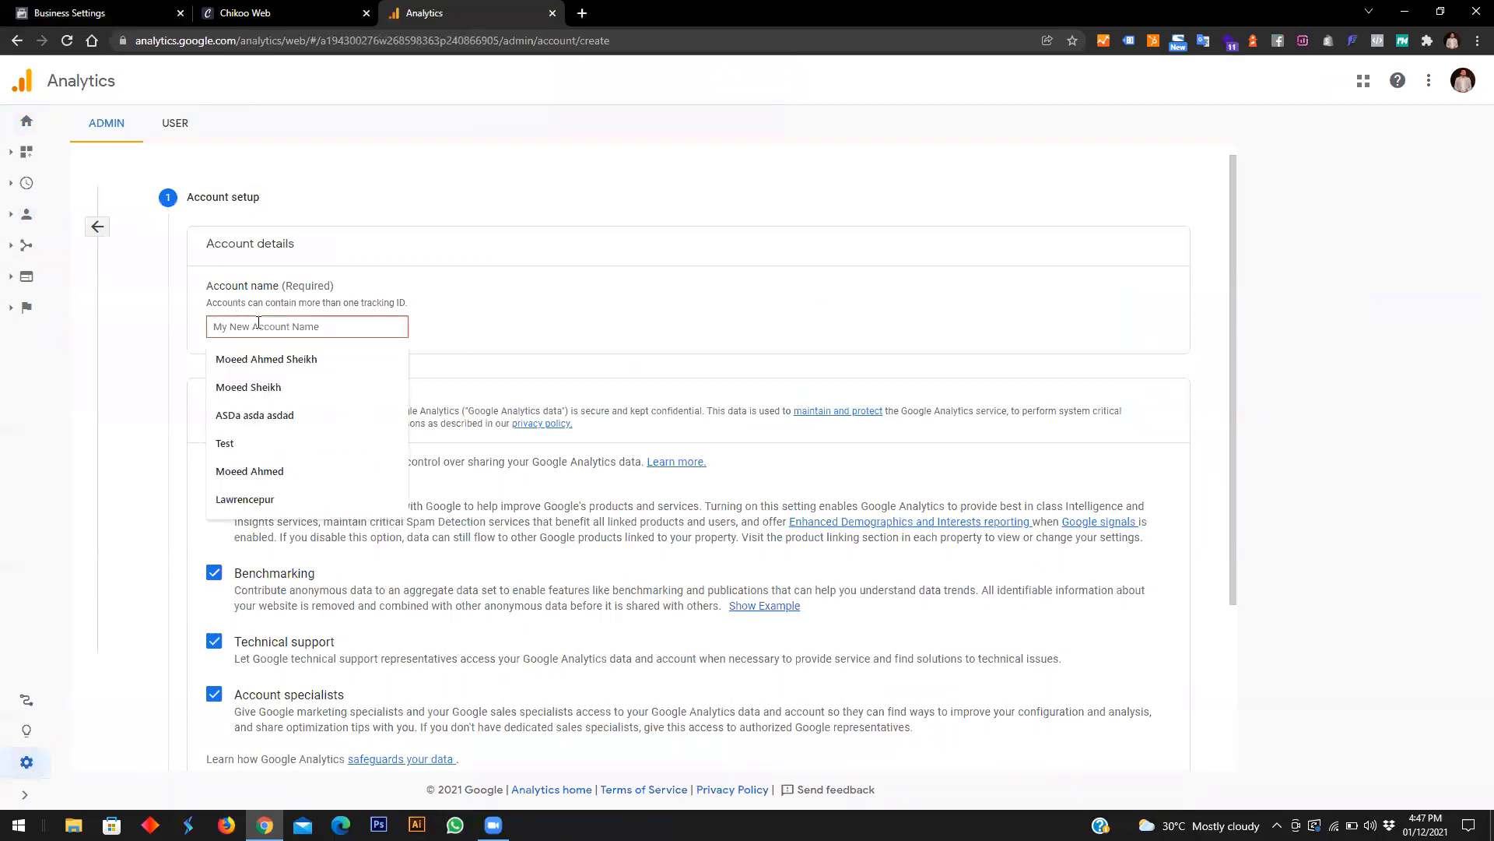
pyautogui.write('Karachi Fashion Store')
pyautogui.click(213, 488)
pyautogui.scroll(-3, 249, 514)
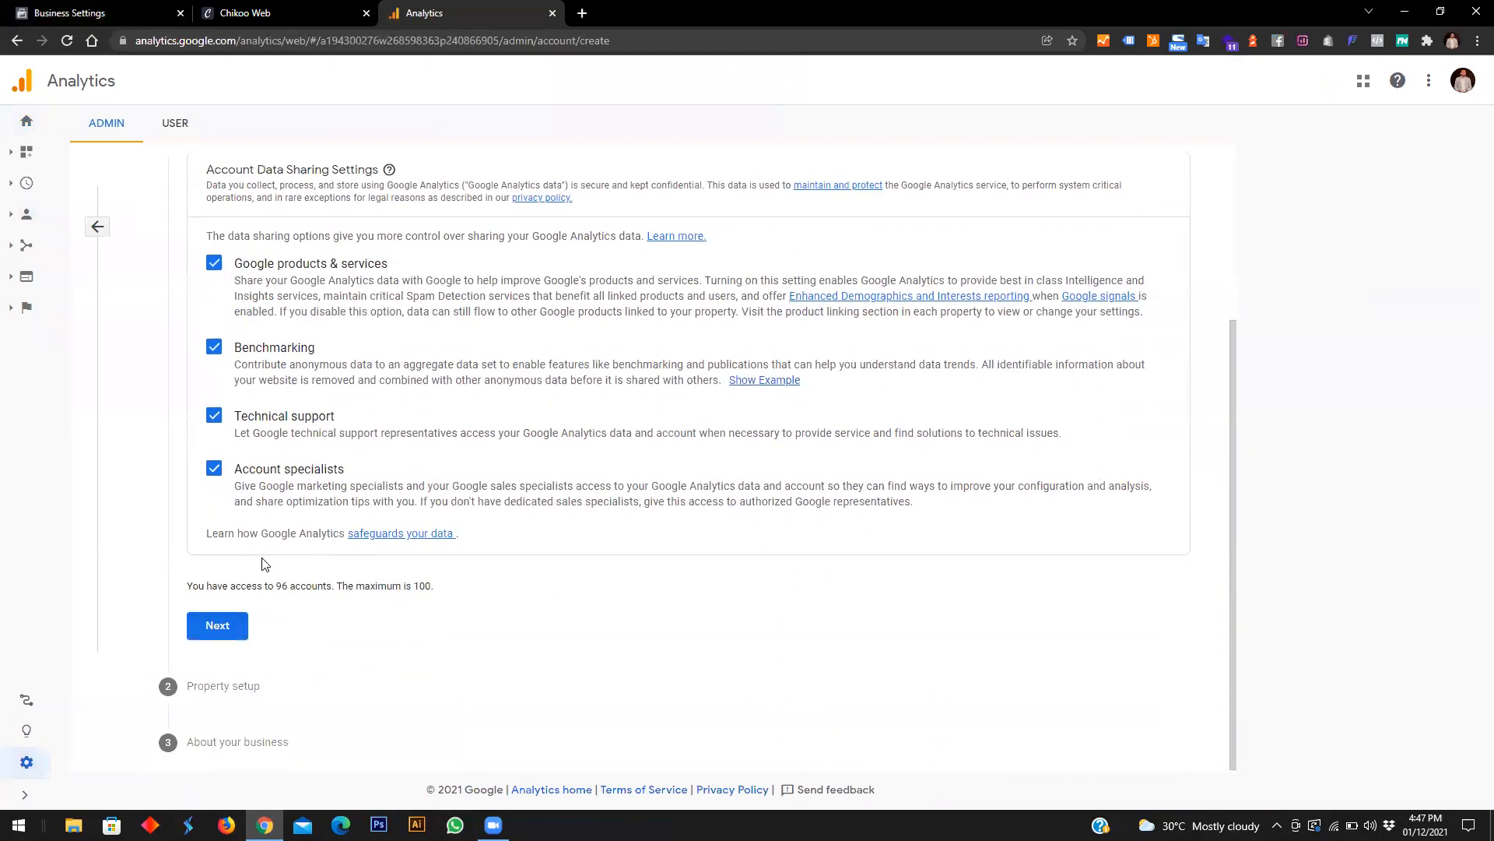
pyautogui.click(238, 626)
# Step: Name the new property Karachi Fashion Store Chikoo
pyautogui.click(350, 424)
pyautogui.write('Ka')
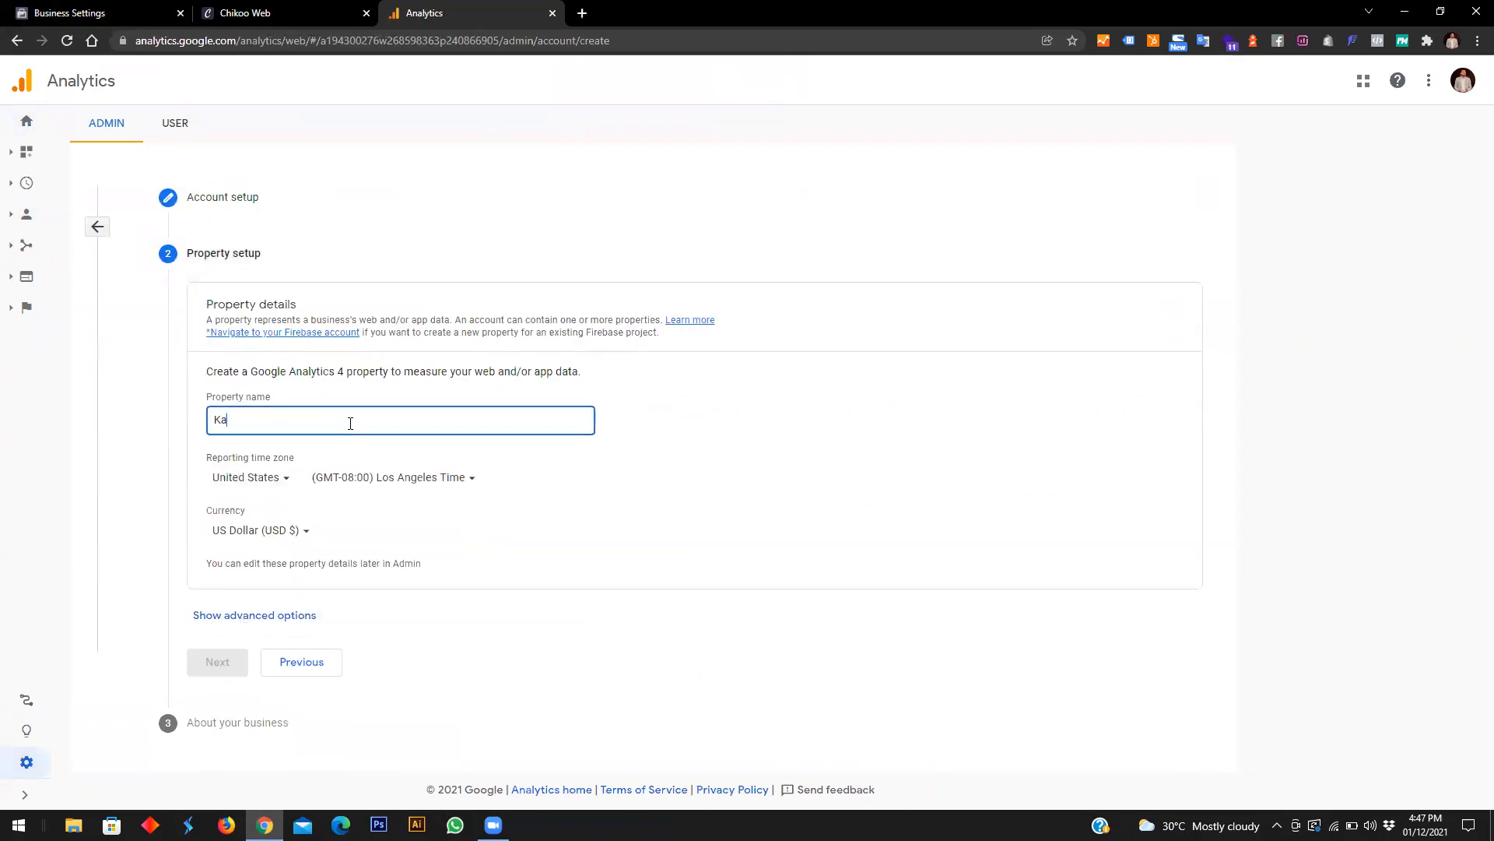
pyautogui.write('rachi Fashion Str')
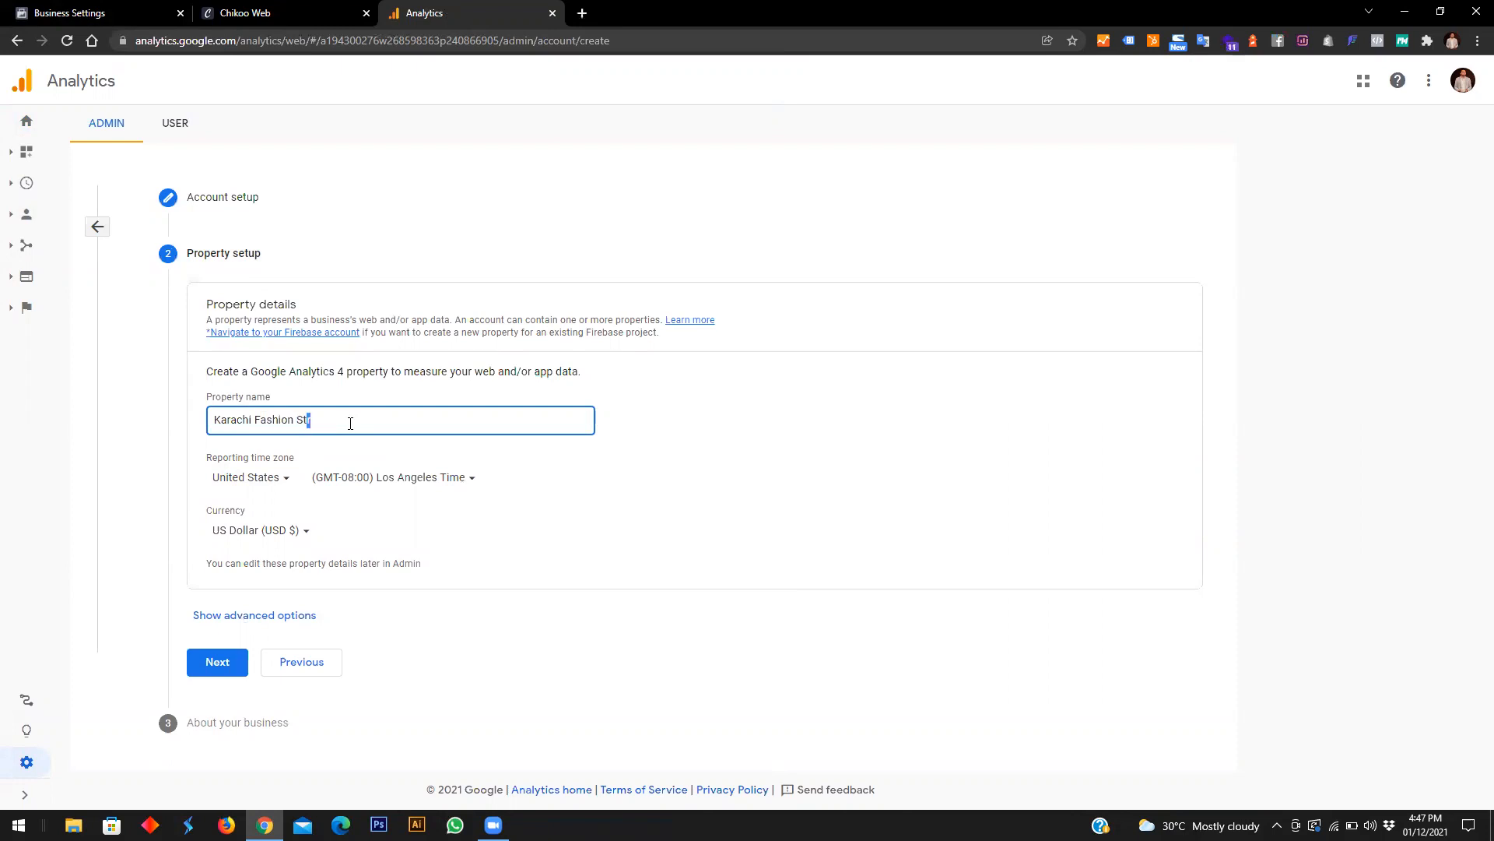
pyautogui.press('BackSpace')
pyautogui.write('ore Chikoo')
# Step: Set the property's reporting time zone to Pakistan and its currency to Pakistani Rupee (PKR)
pyautogui.click(273, 486)
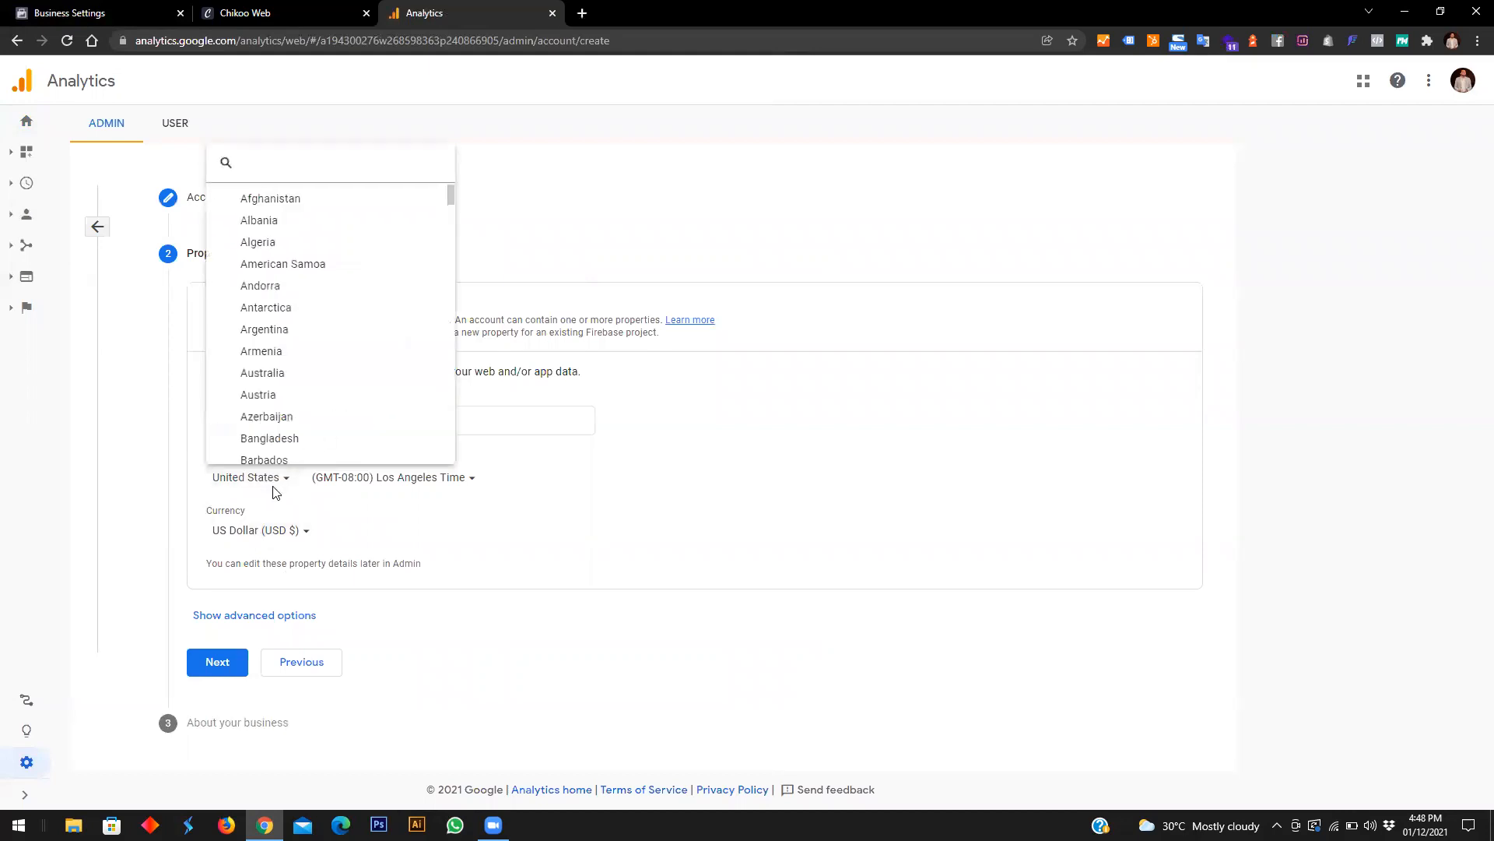
pyautogui.scroll(-2, 395, 352)
pyautogui.scroll(-20, 396, 352)
pyautogui.scroll(-10, 397, 336)
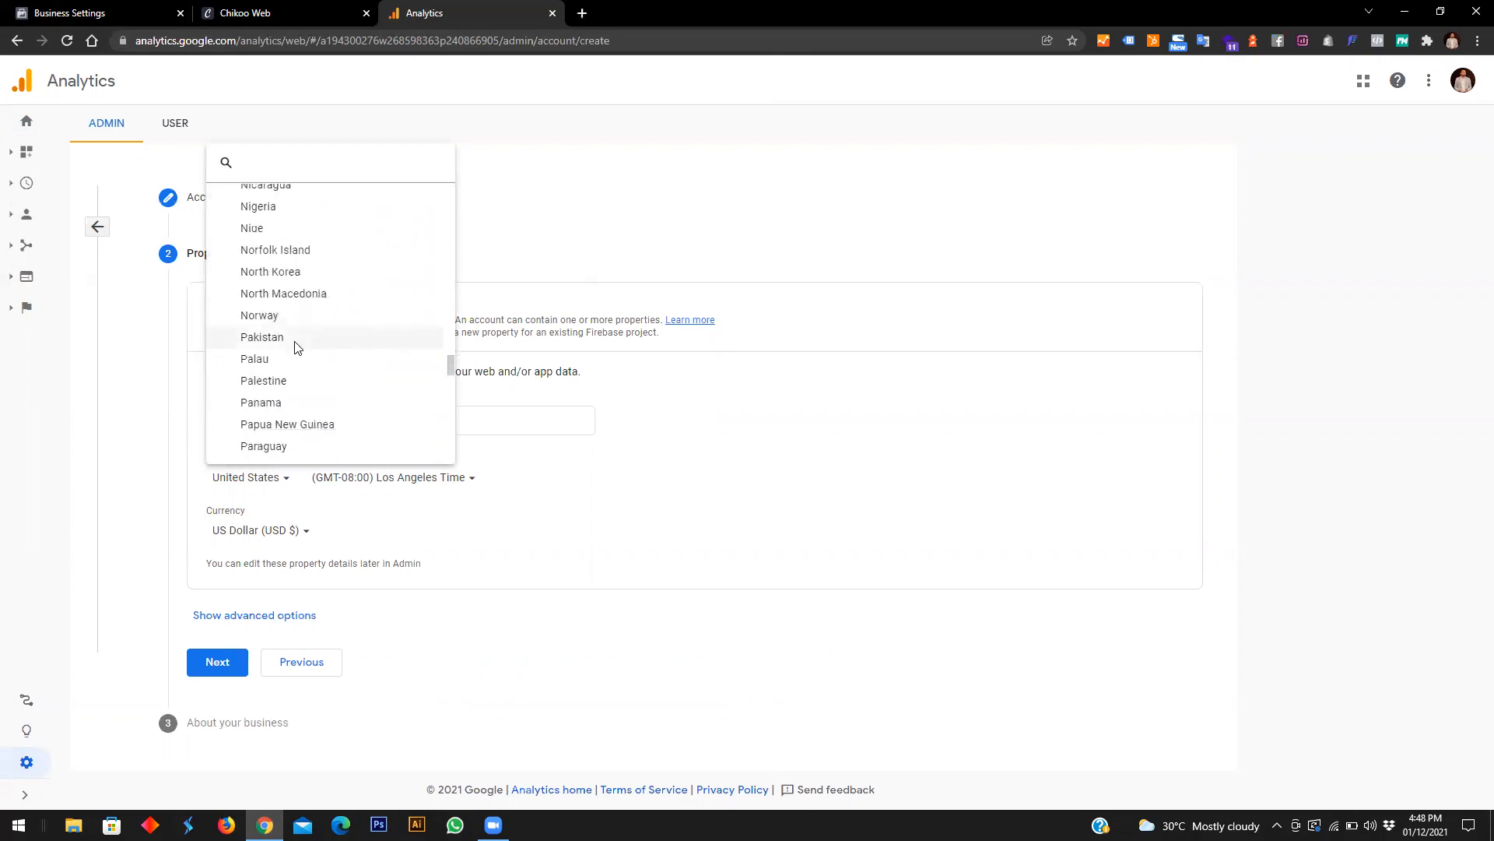
pyautogui.click(296, 348)
pyautogui.click(257, 531)
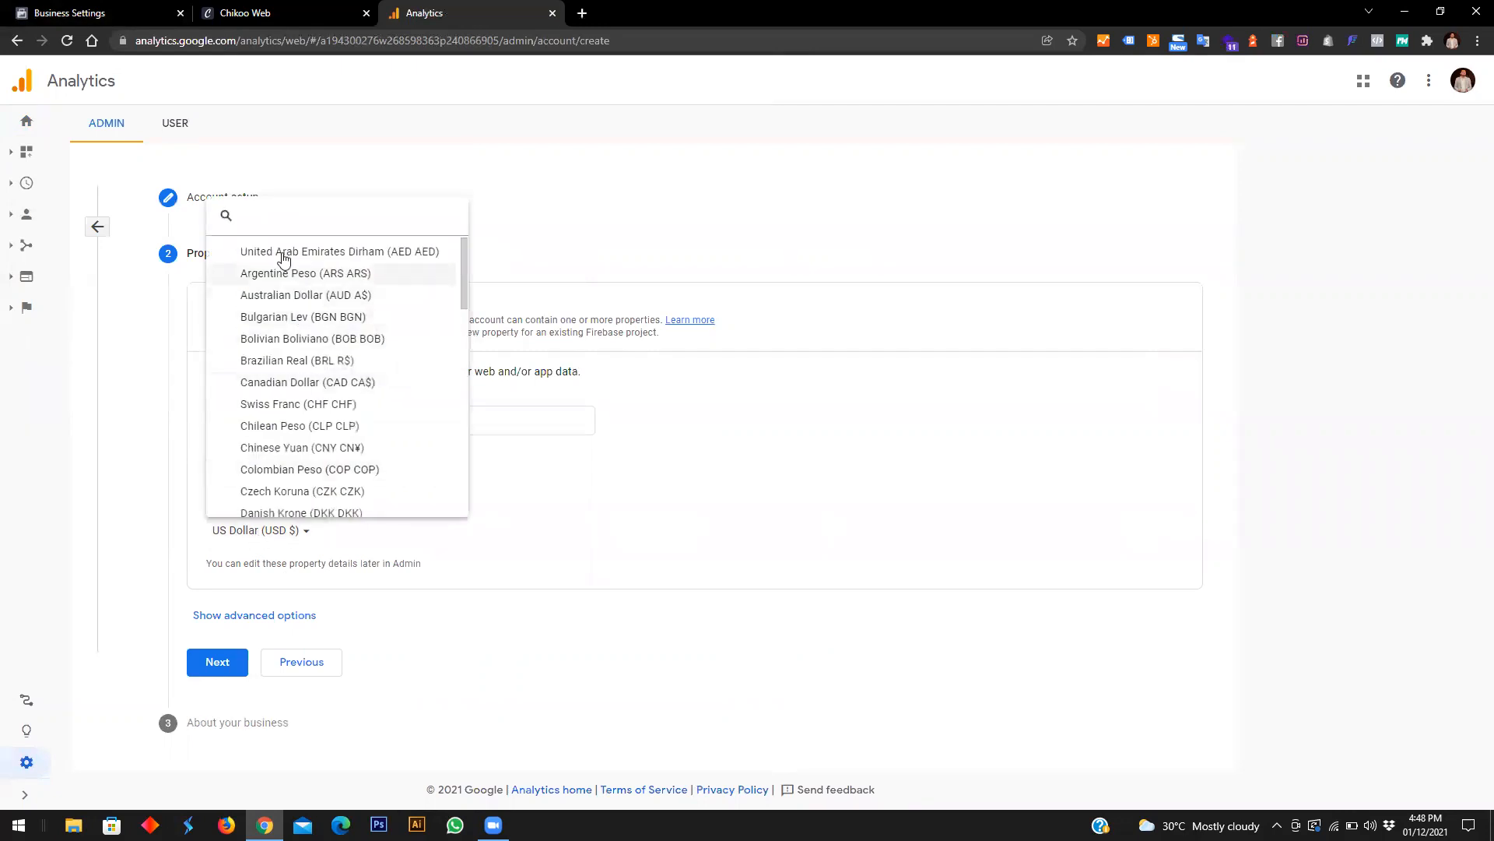
pyautogui.scroll(-7, 366, 440)
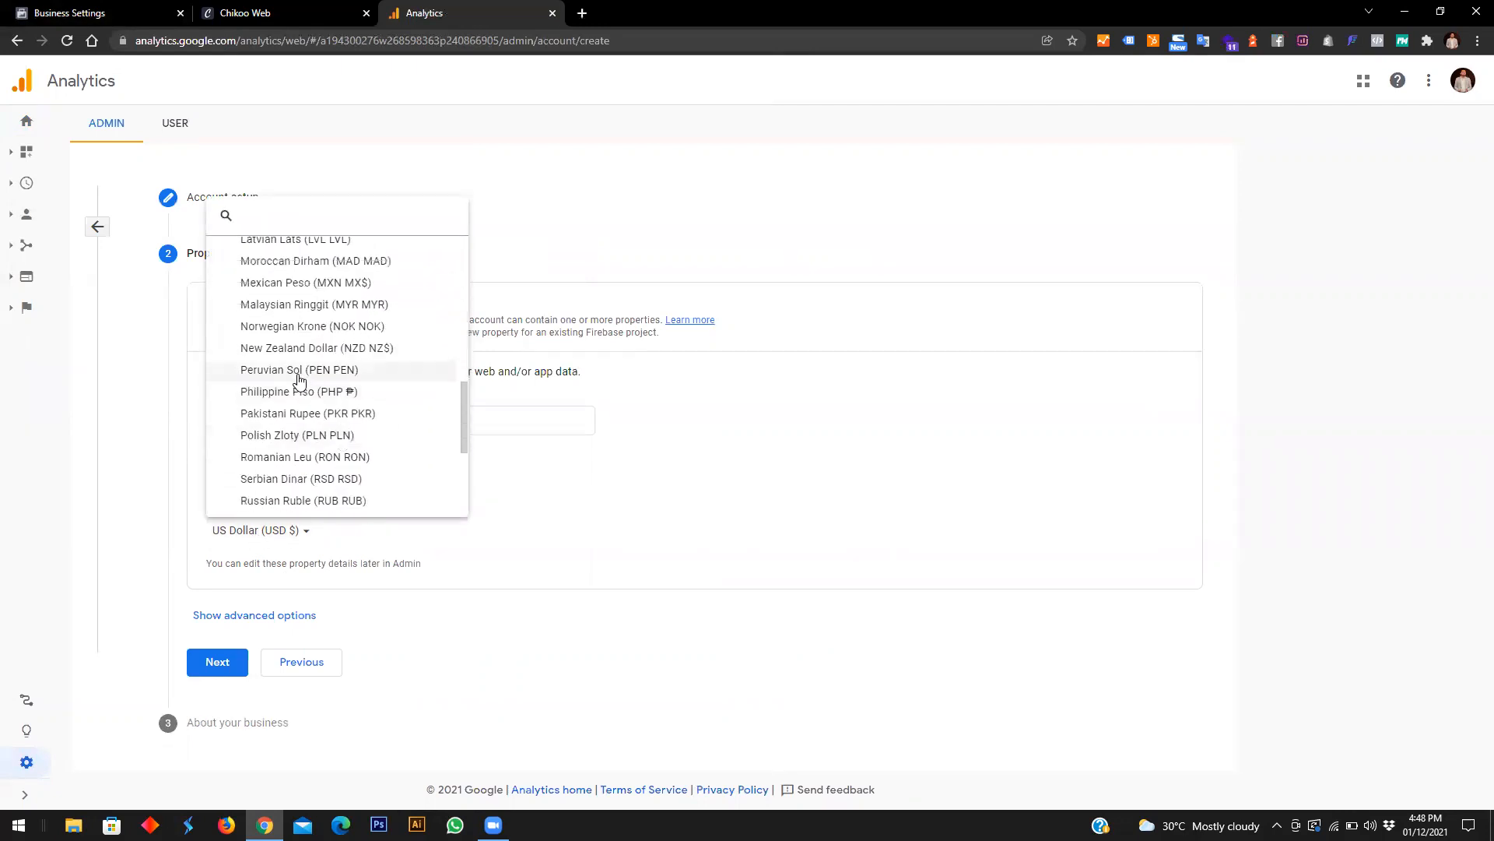
pyautogui.click(310, 415)
pyautogui.click(256, 616)
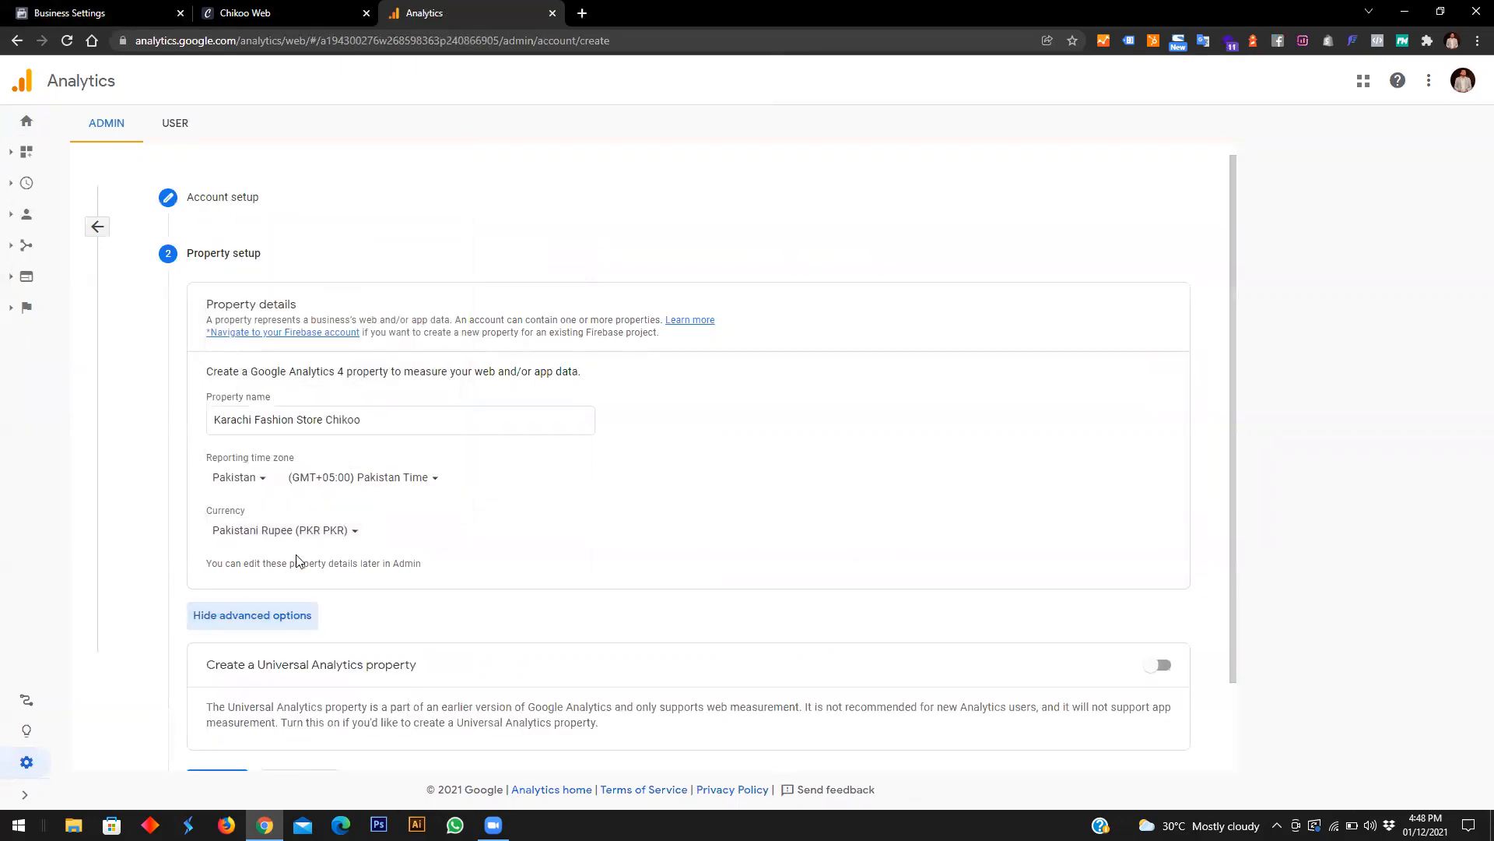
pyautogui.scroll(-2, 300, 555)
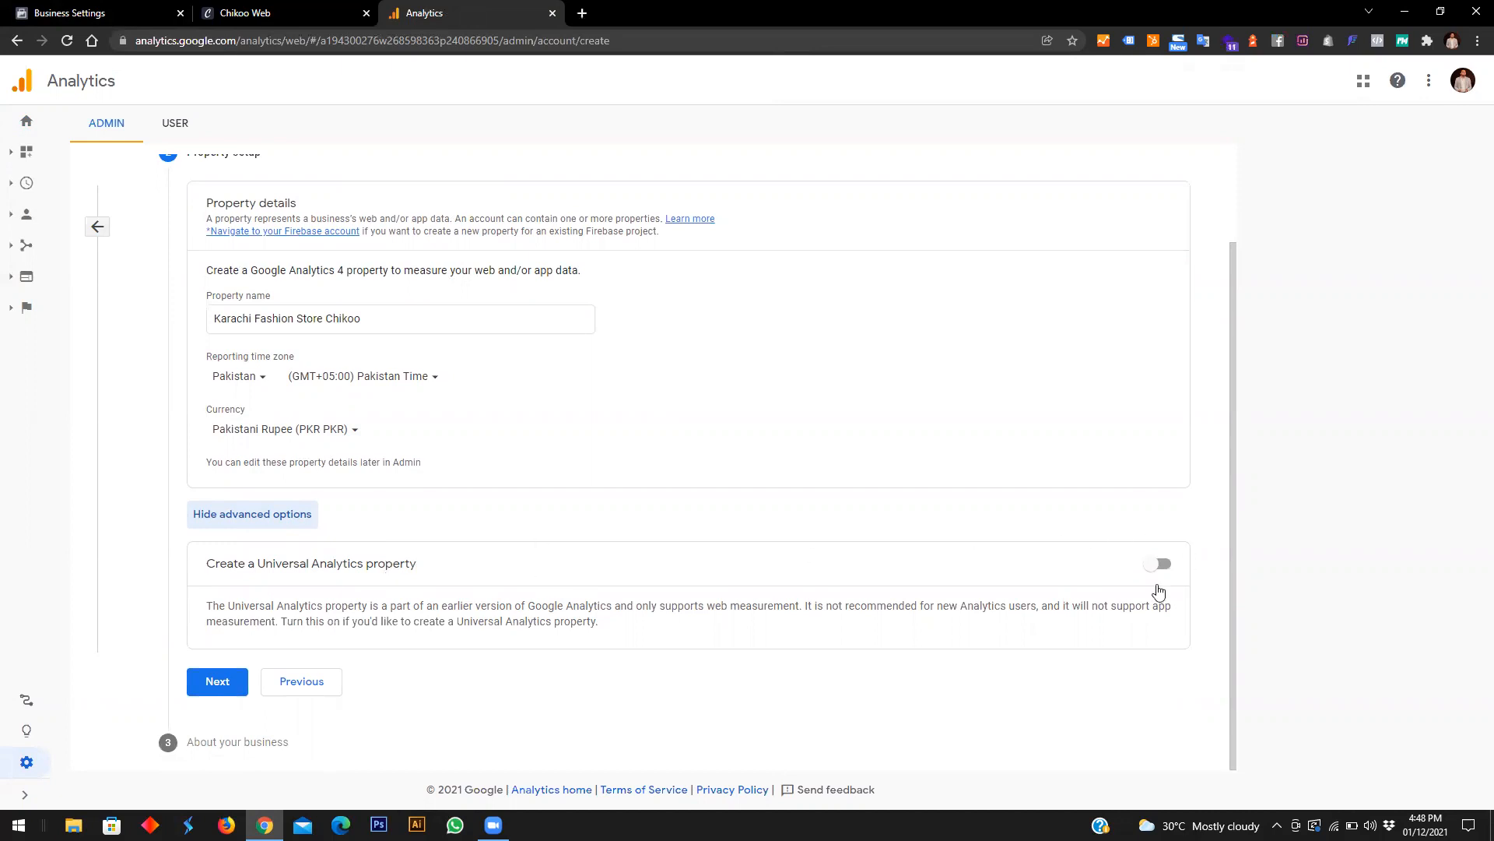
pyautogui.click(1158, 565)
pyautogui.click(423, 682)
pyautogui.click(424, 682)
pyautogui.write('kar')
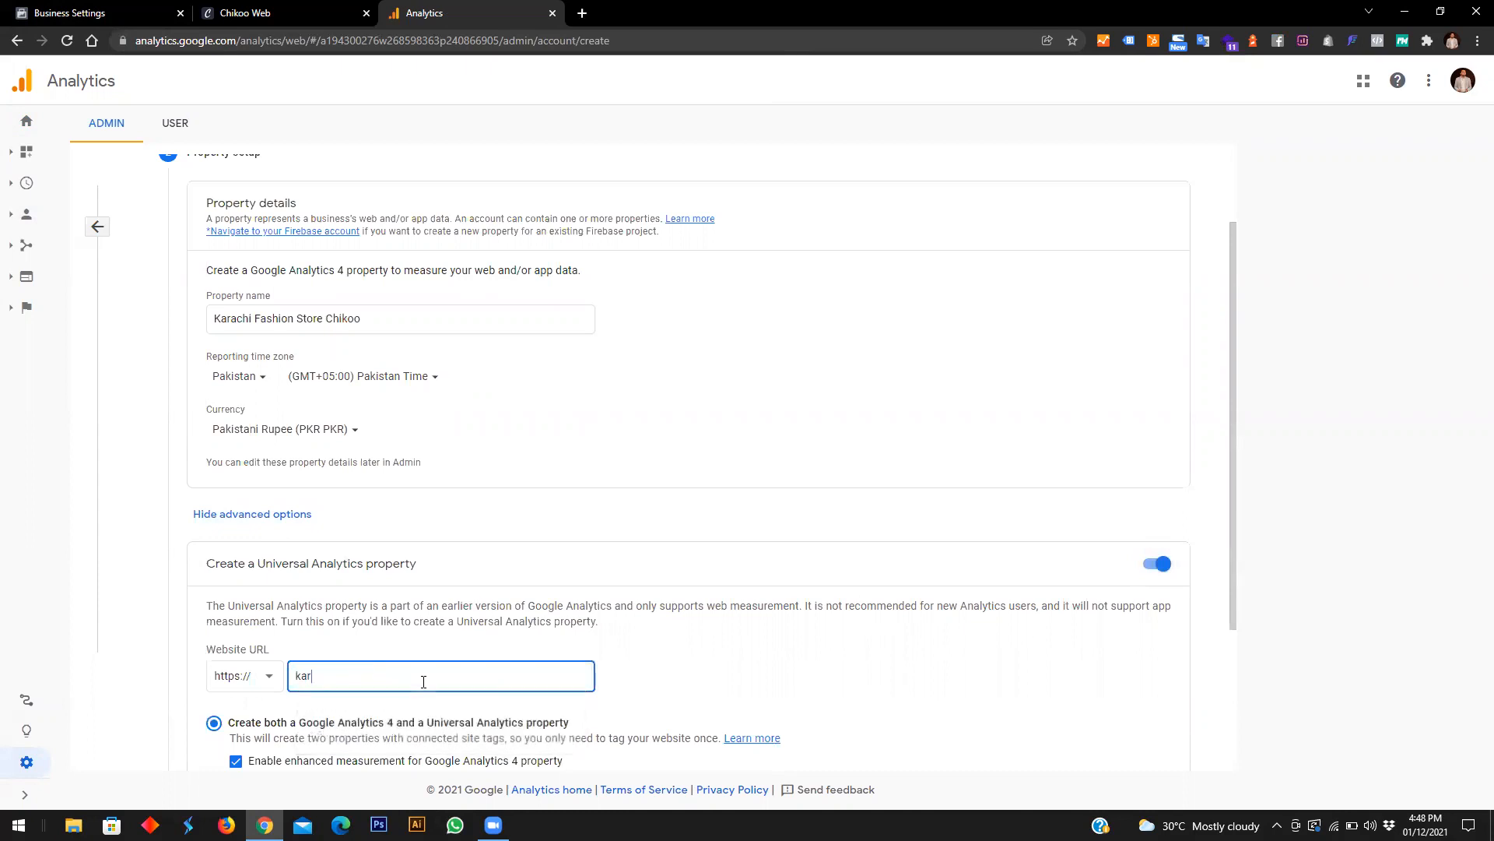
pyautogui.write('chiachifashionstore.com')
pyautogui.scroll(-3, 356, 713)
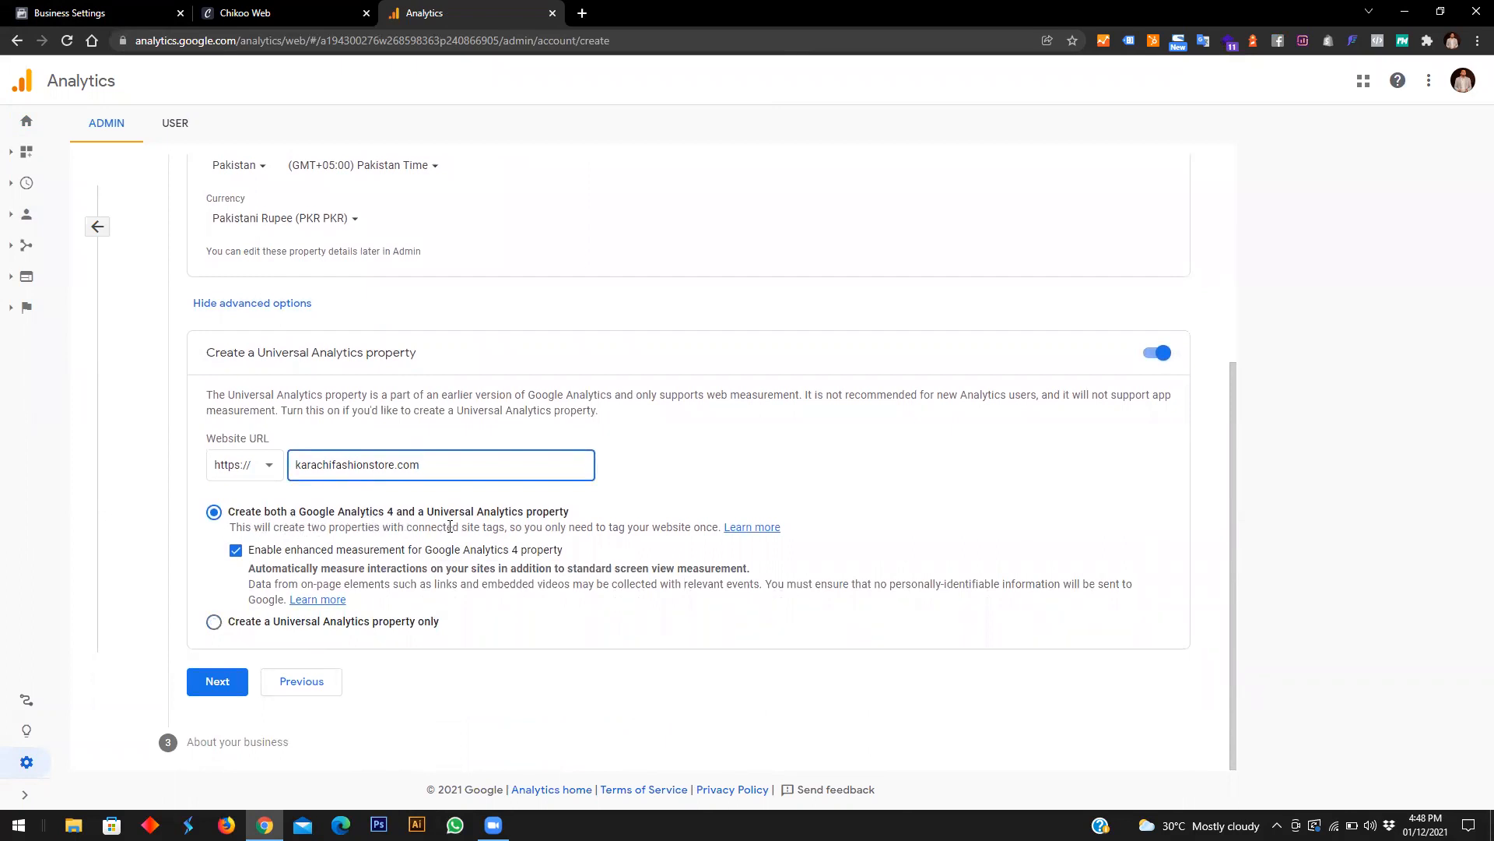
pyautogui.click(209, 679)
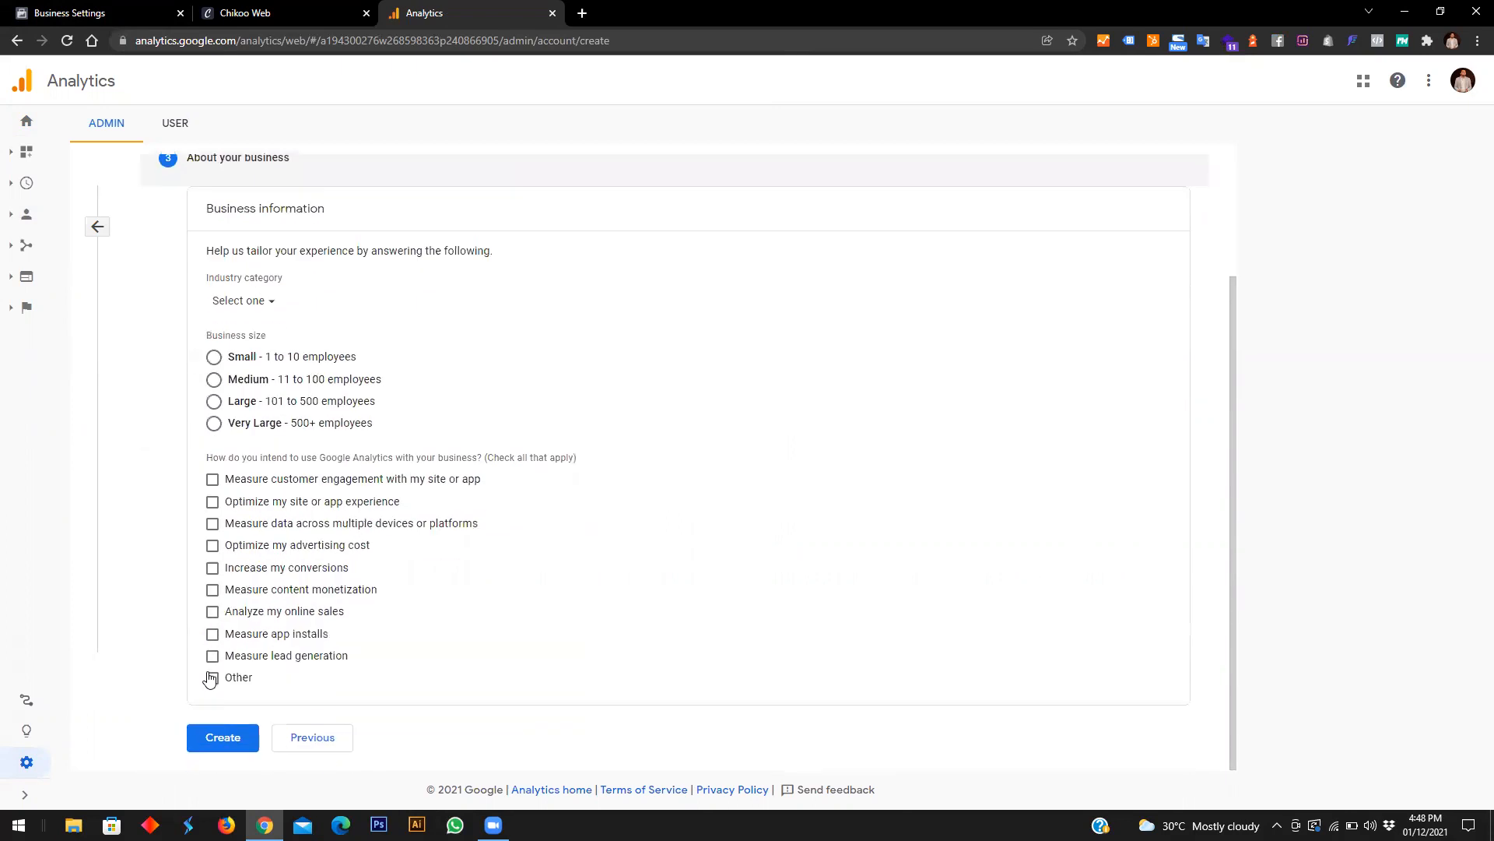
# Step: Set the industry category to Shopping and the business size to Small, 1 to 10 employees
pyautogui.click(233, 300)
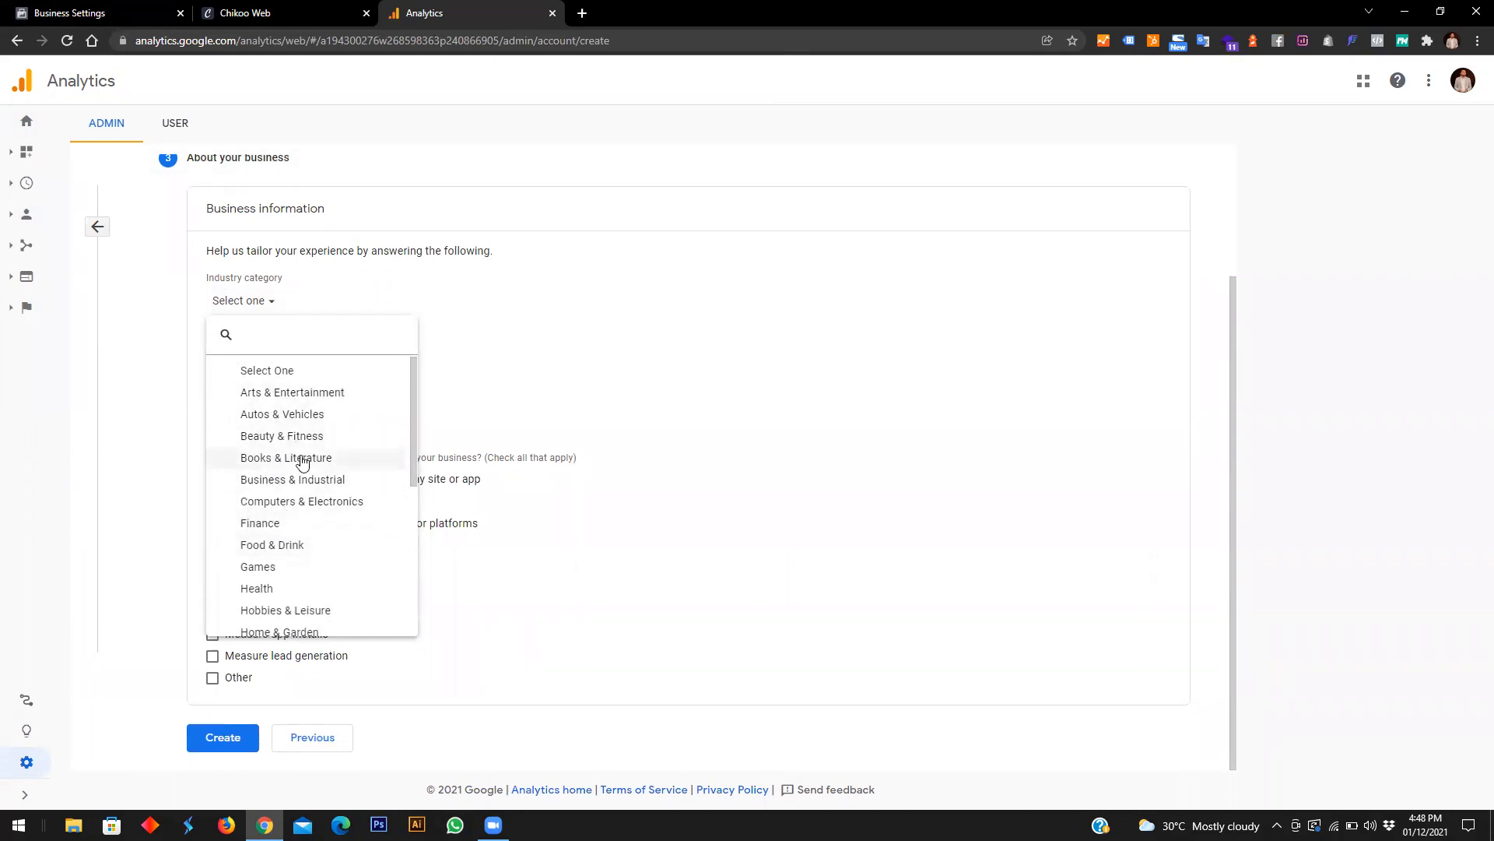
pyautogui.scroll(-5, 303, 465)
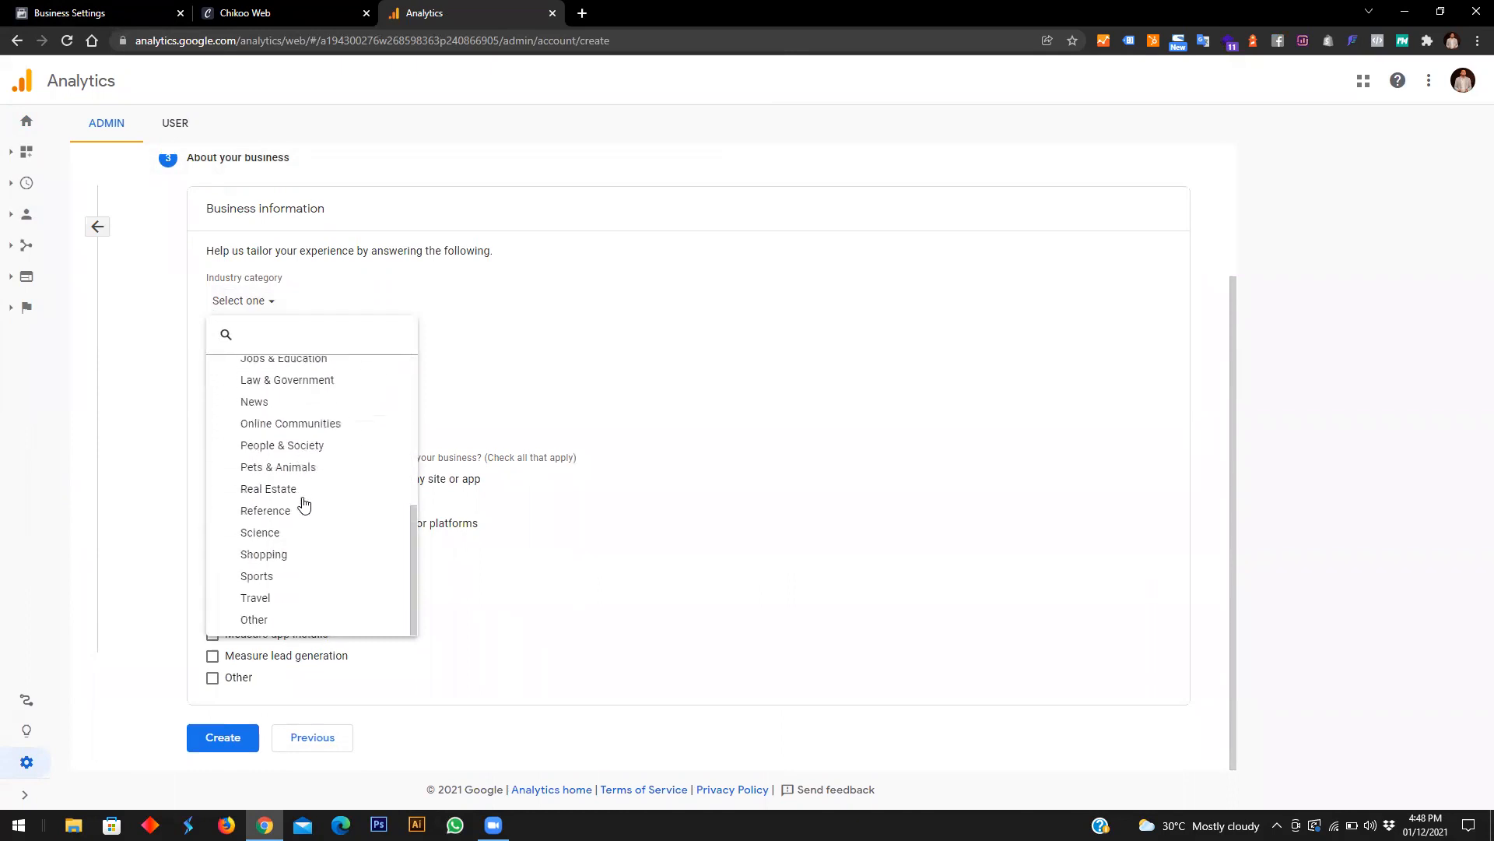
pyautogui.click(301, 554)
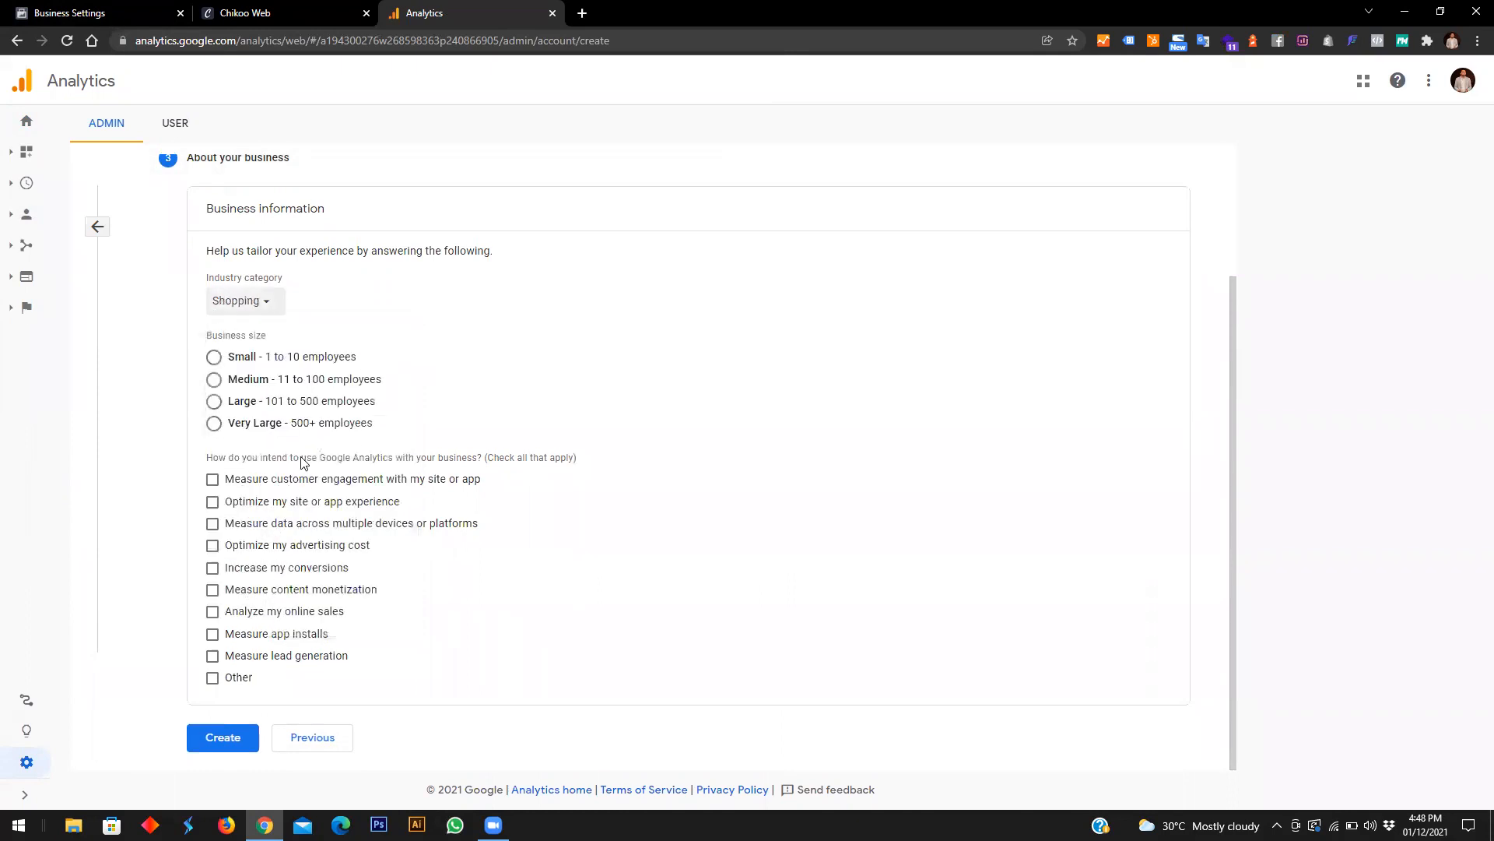
pyautogui.click(213, 356)
# Step: Select every intended use of Analytics except Other and submit the account for creation
pyautogui.click(213, 483)
pyautogui.click(213, 504)
pyautogui.click(213, 526)
pyautogui.click(213, 547)
pyautogui.click(214, 572)
pyautogui.click(214, 593)
pyautogui.click(214, 615)
pyautogui.click(214, 638)
pyautogui.click(213, 653)
pyautogui.click(223, 741)
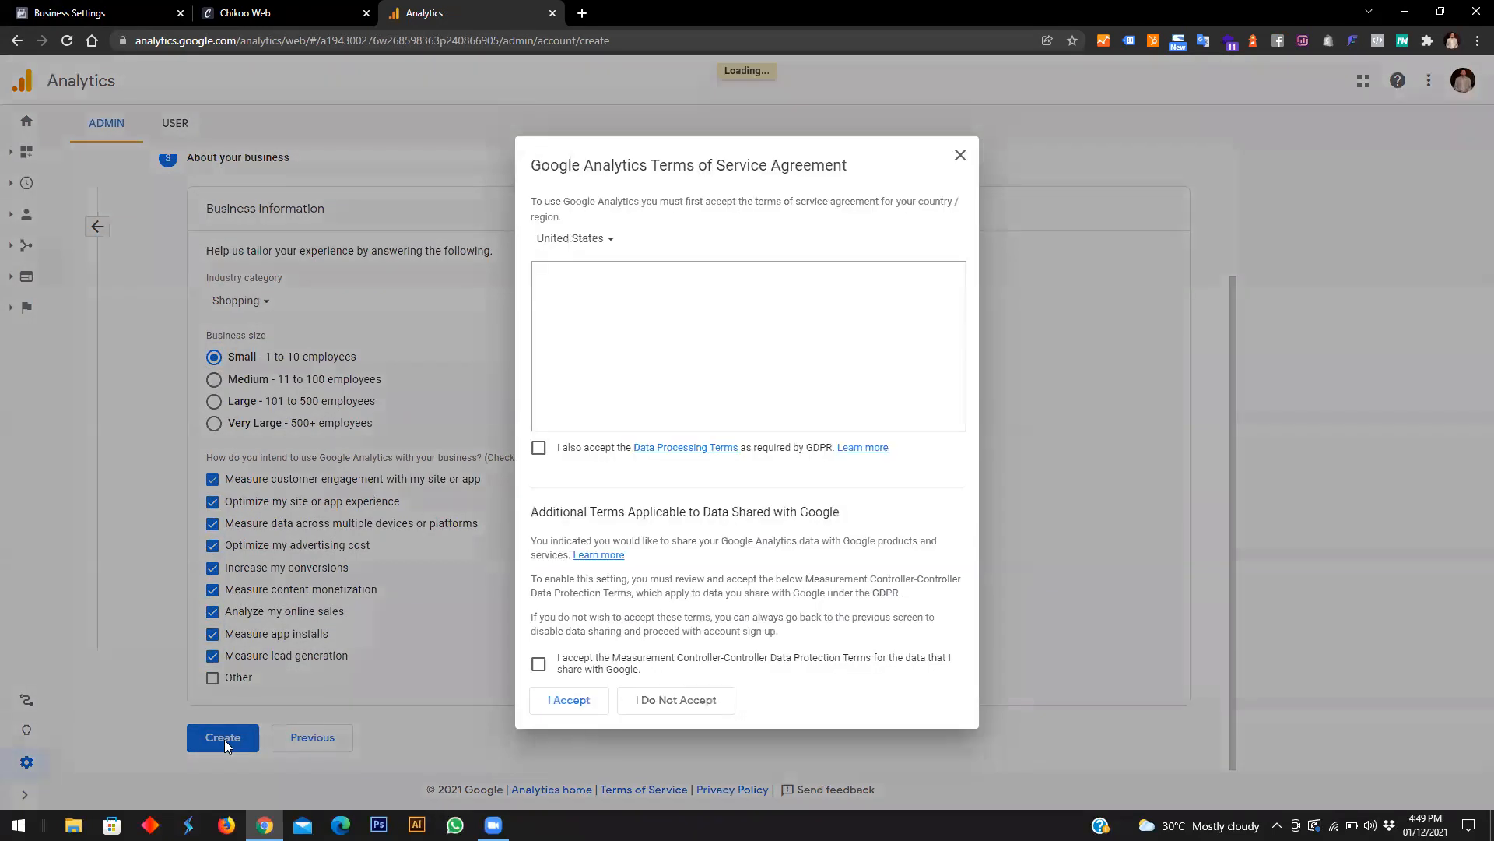
# Step: Set the country of the terms of service agreement to Pakistan
pyautogui.click(572, 157)
pyautogui.click(617, 205)
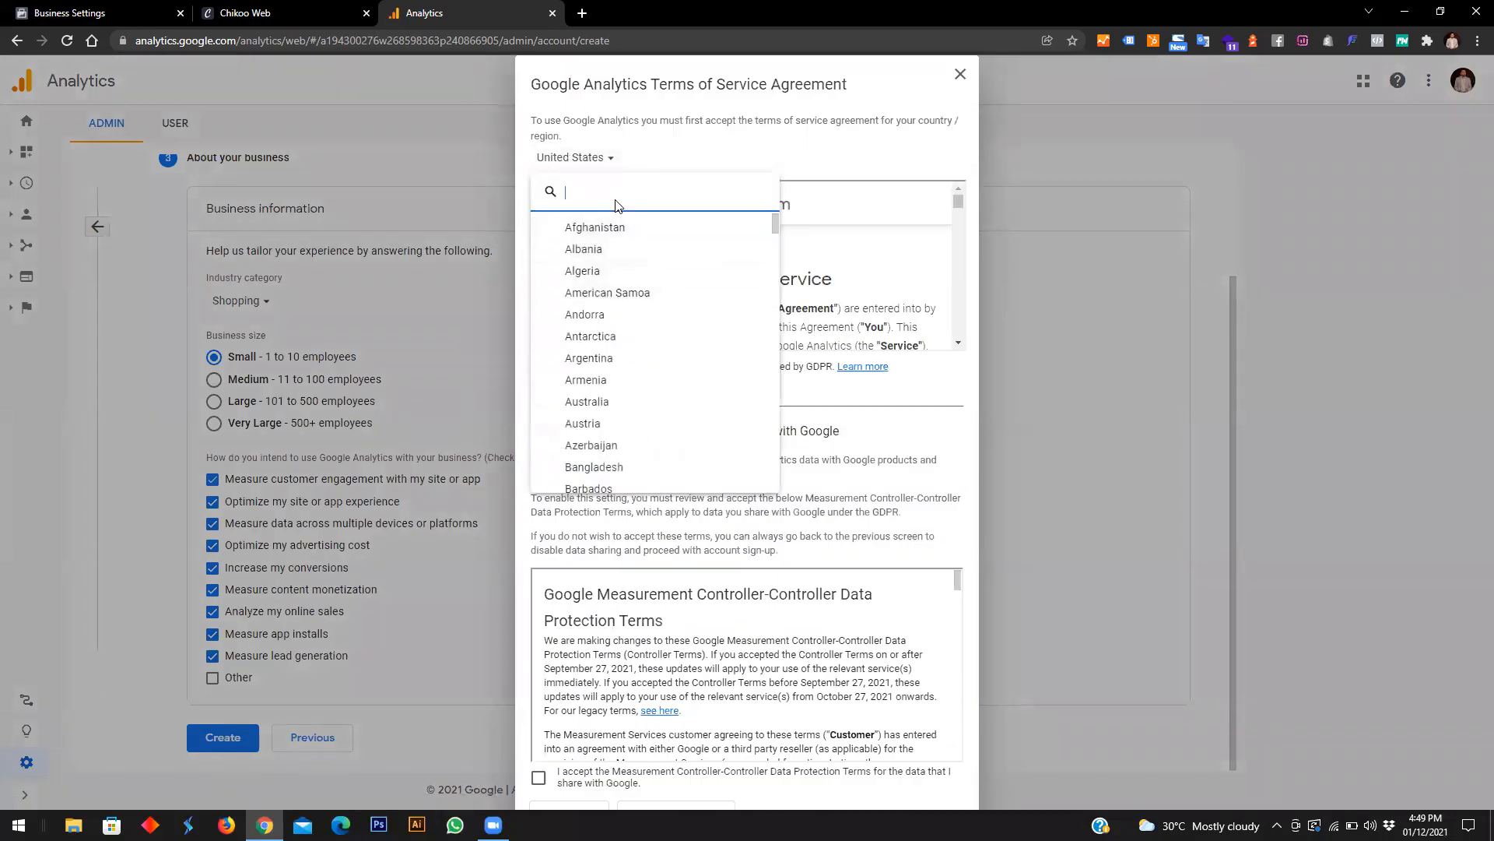
pyautogui.write('akist')
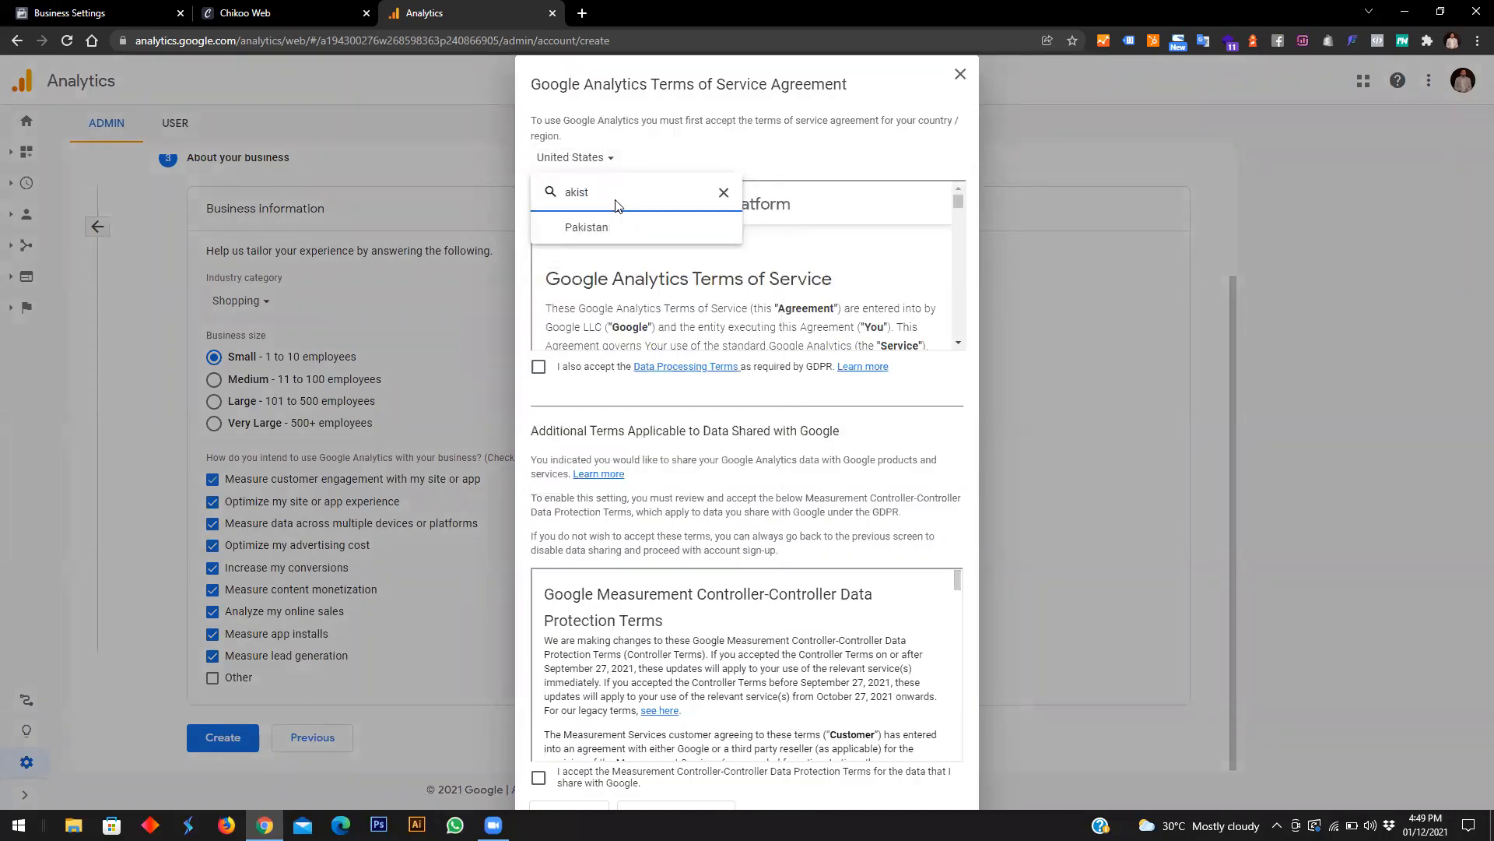
pyautogui.click(592, 227)
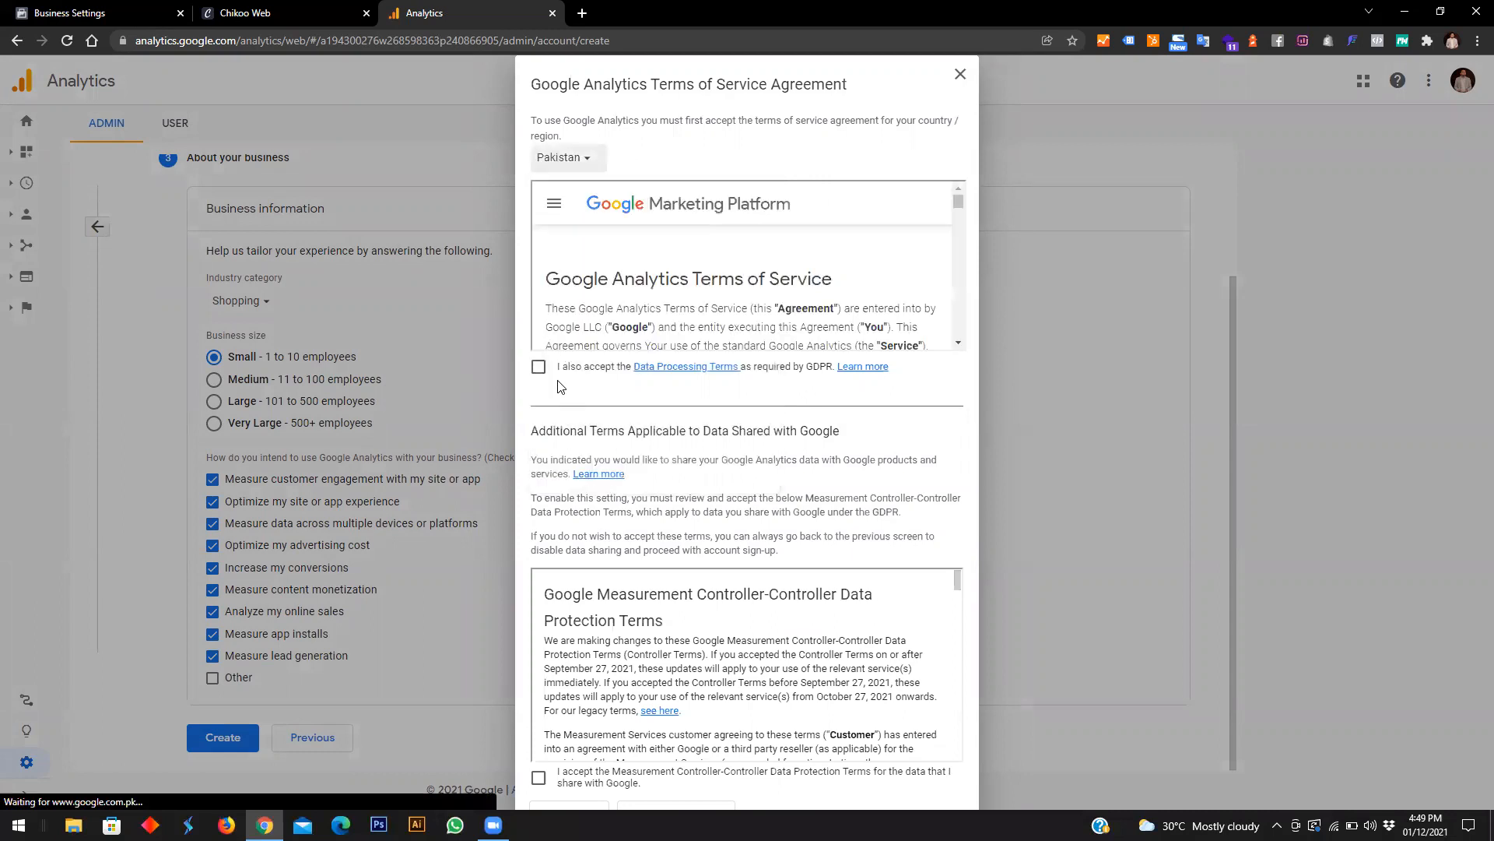
# Step: Agree to the Data Processing Terms and the Measurement Controller-Controller Data Protection Terms, and accept the service agreement
pyautogui.click(538, 367)
pyautogui.scroll(-3, 555, 678)
pyautogui.click(539, 777)
pyautogui.scroll(-3, 544, 754)
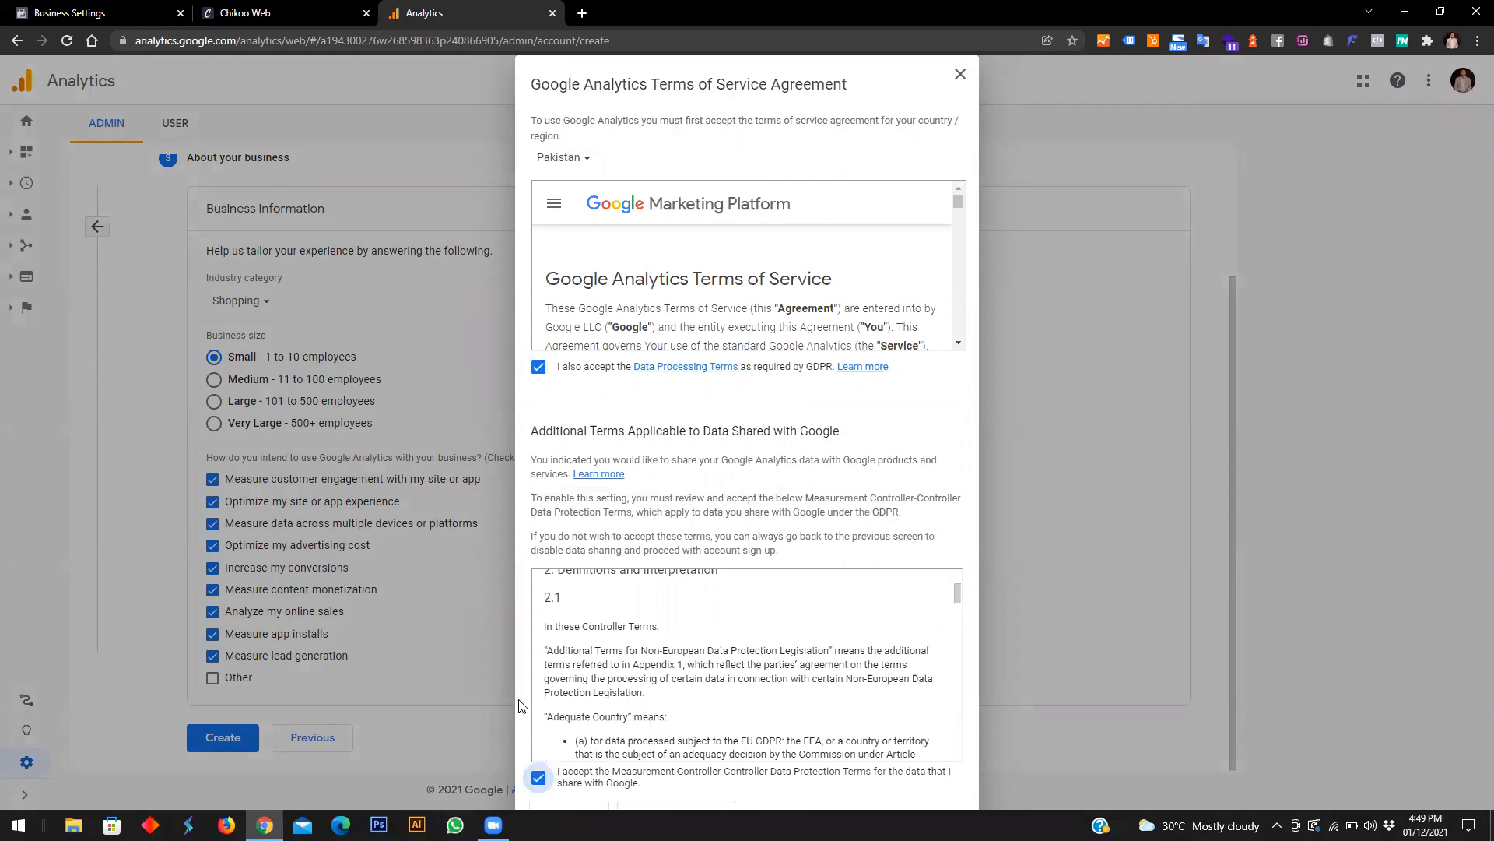
pyautogui.scroll(-5, 597, 715)
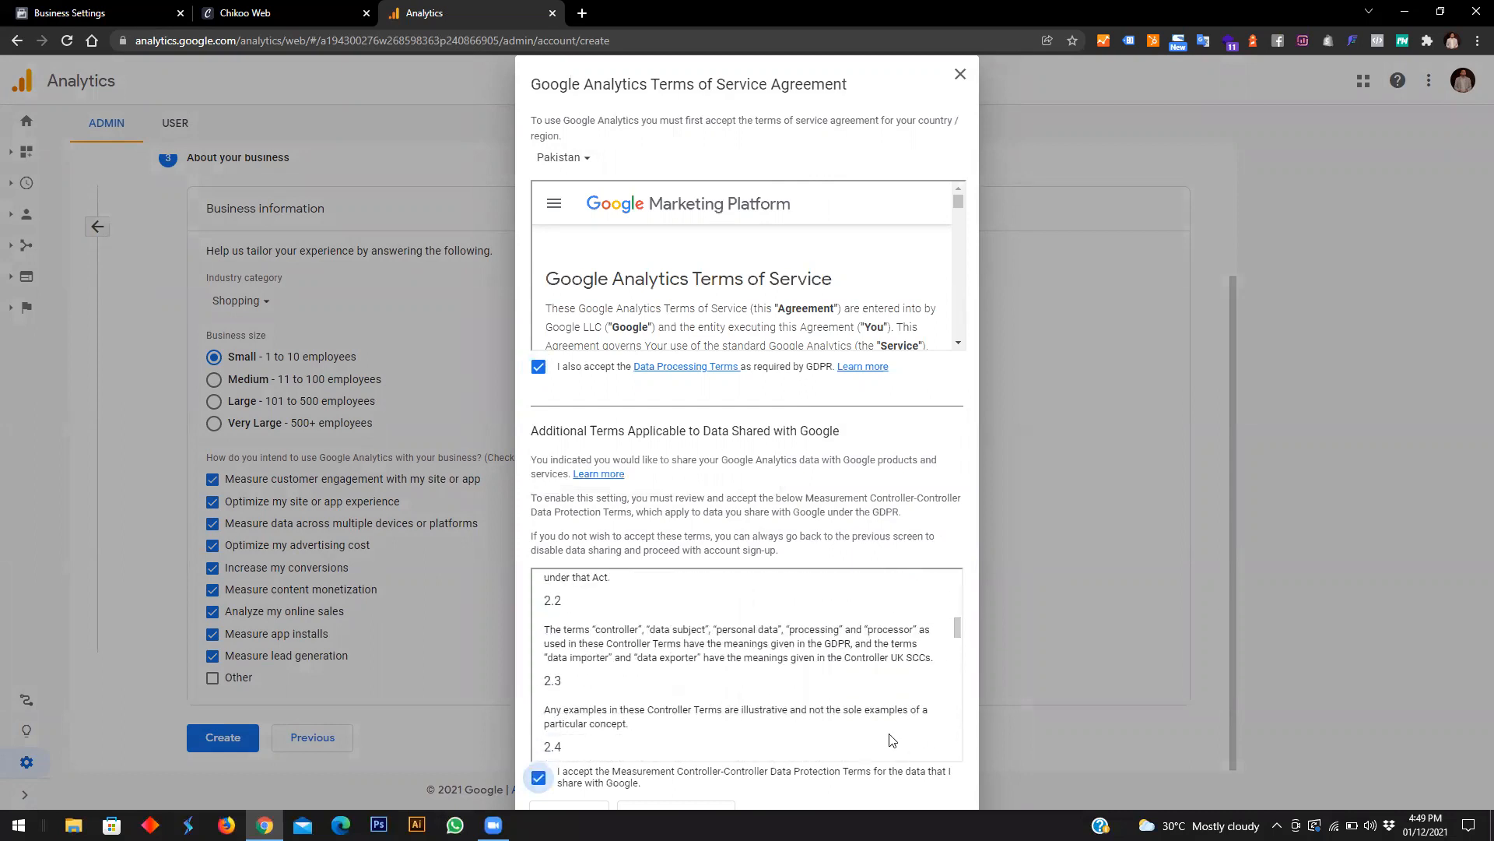
pyautogui.scroll(-15, 680, 747)
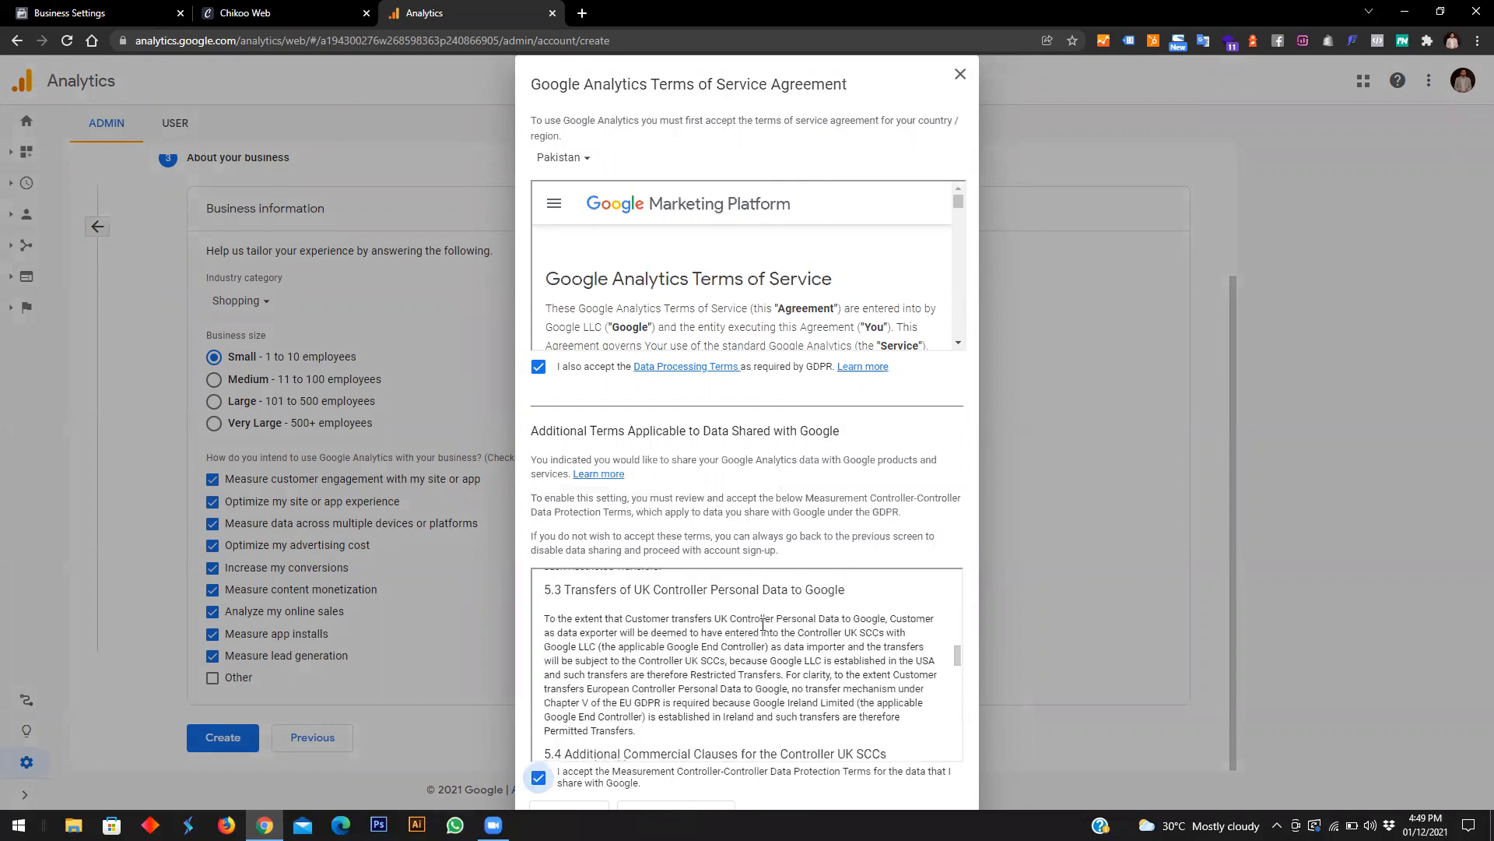
pyautogui.moveTo(958, 679); pyautogui.dragTo(957, 751)
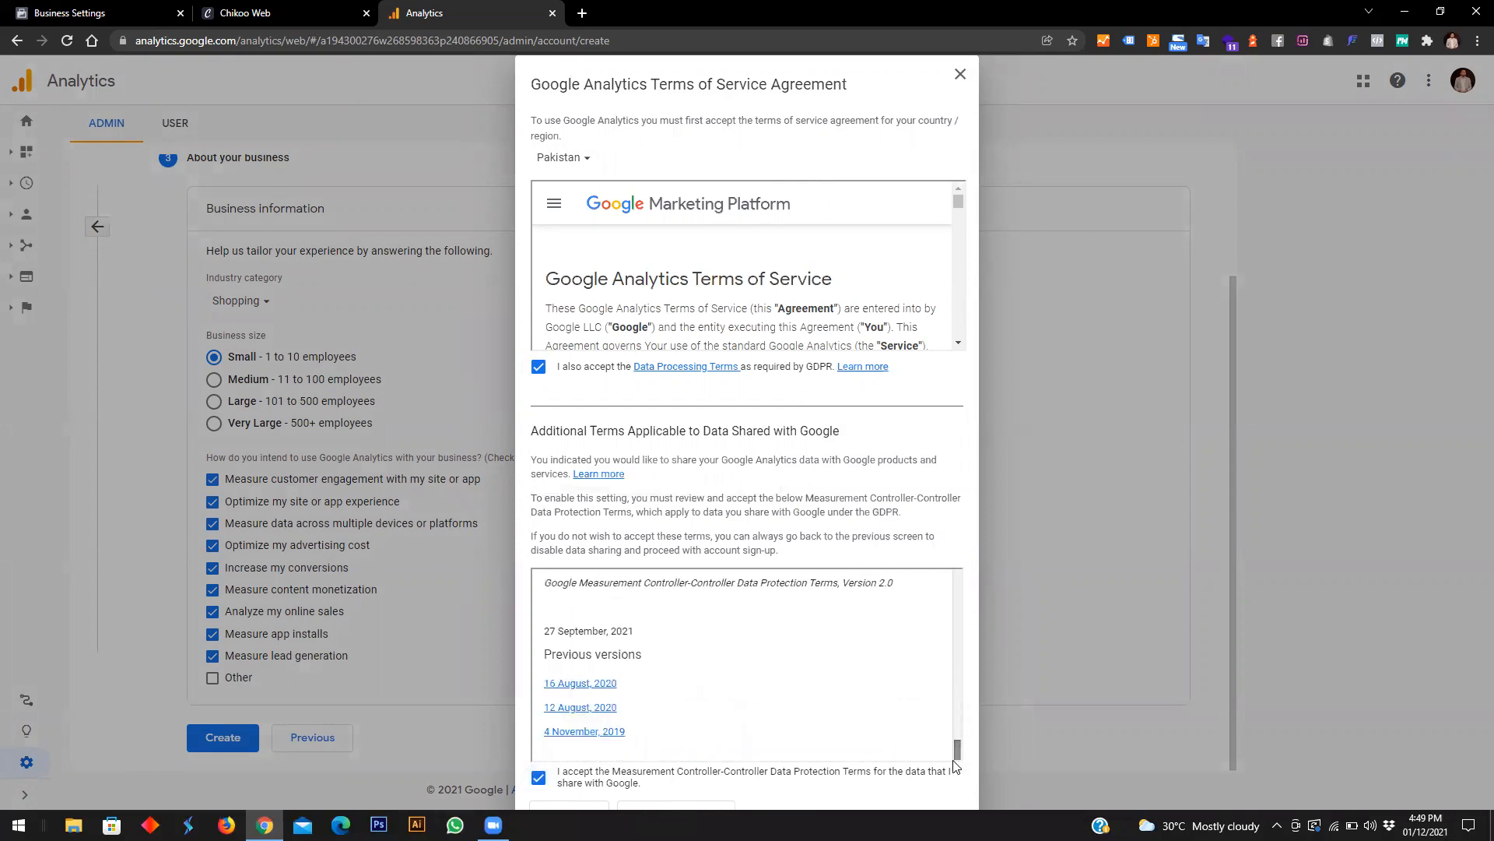
pyautogui.click(599, 809)
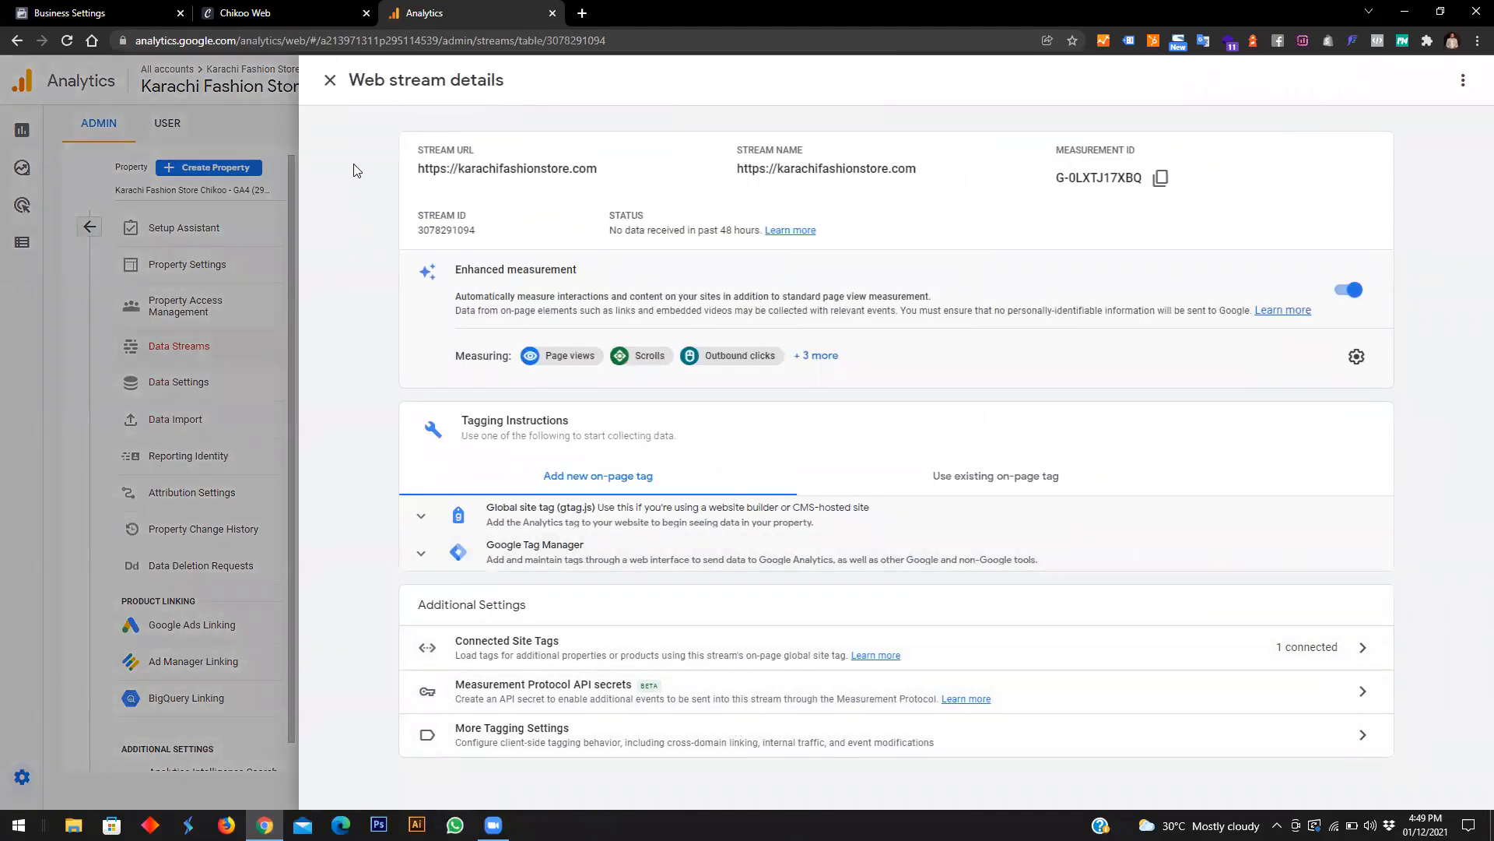
# Step: Close the web stream details and switch the admin page to the Universal Analytics property of Karachi Fashion Store Chikoo
pyautogui.click(329, 80)
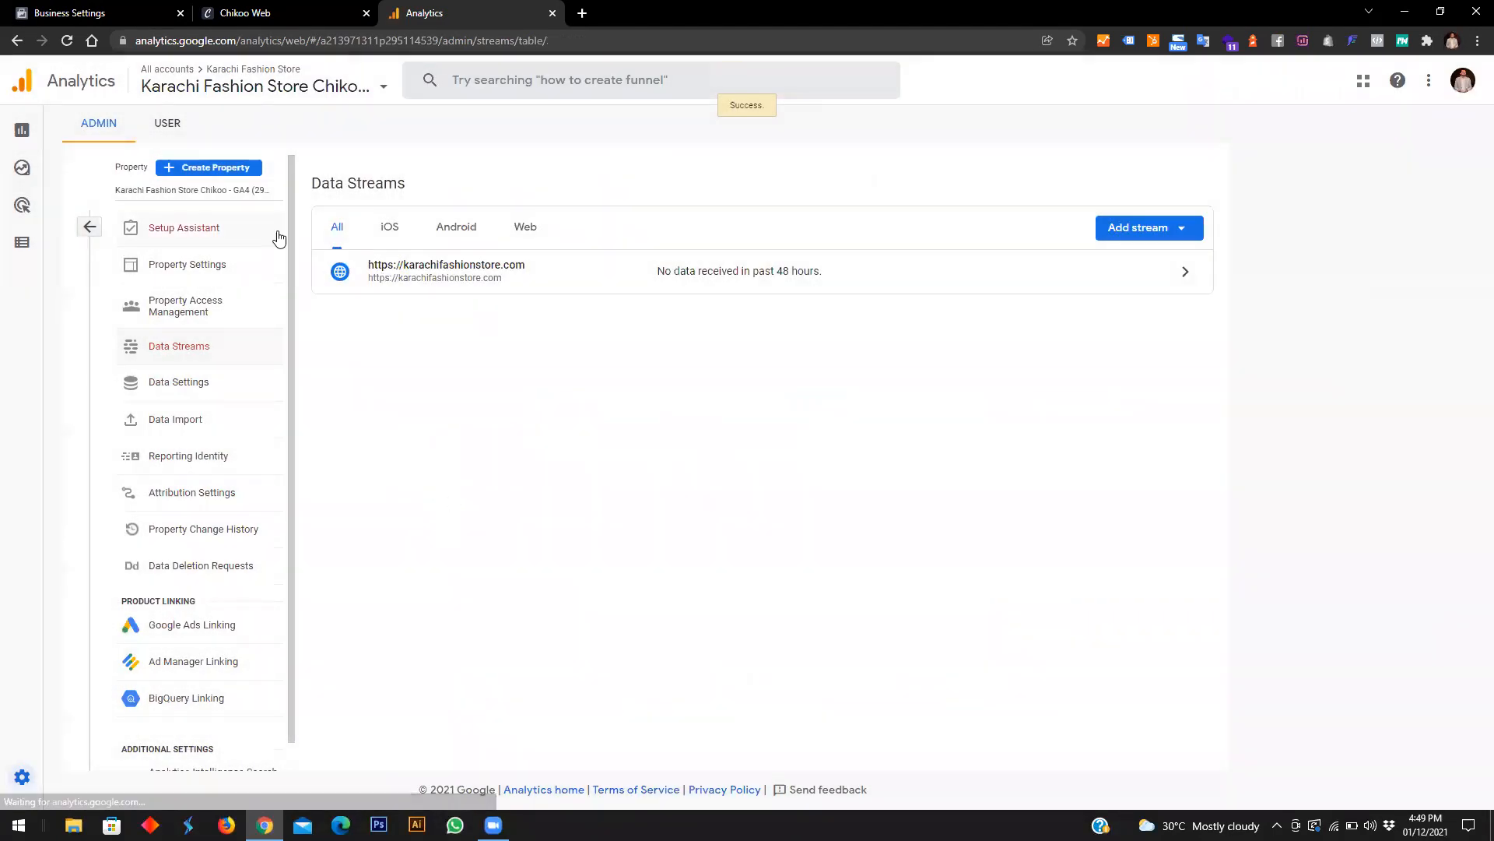
pyautogui.click(90, 226)
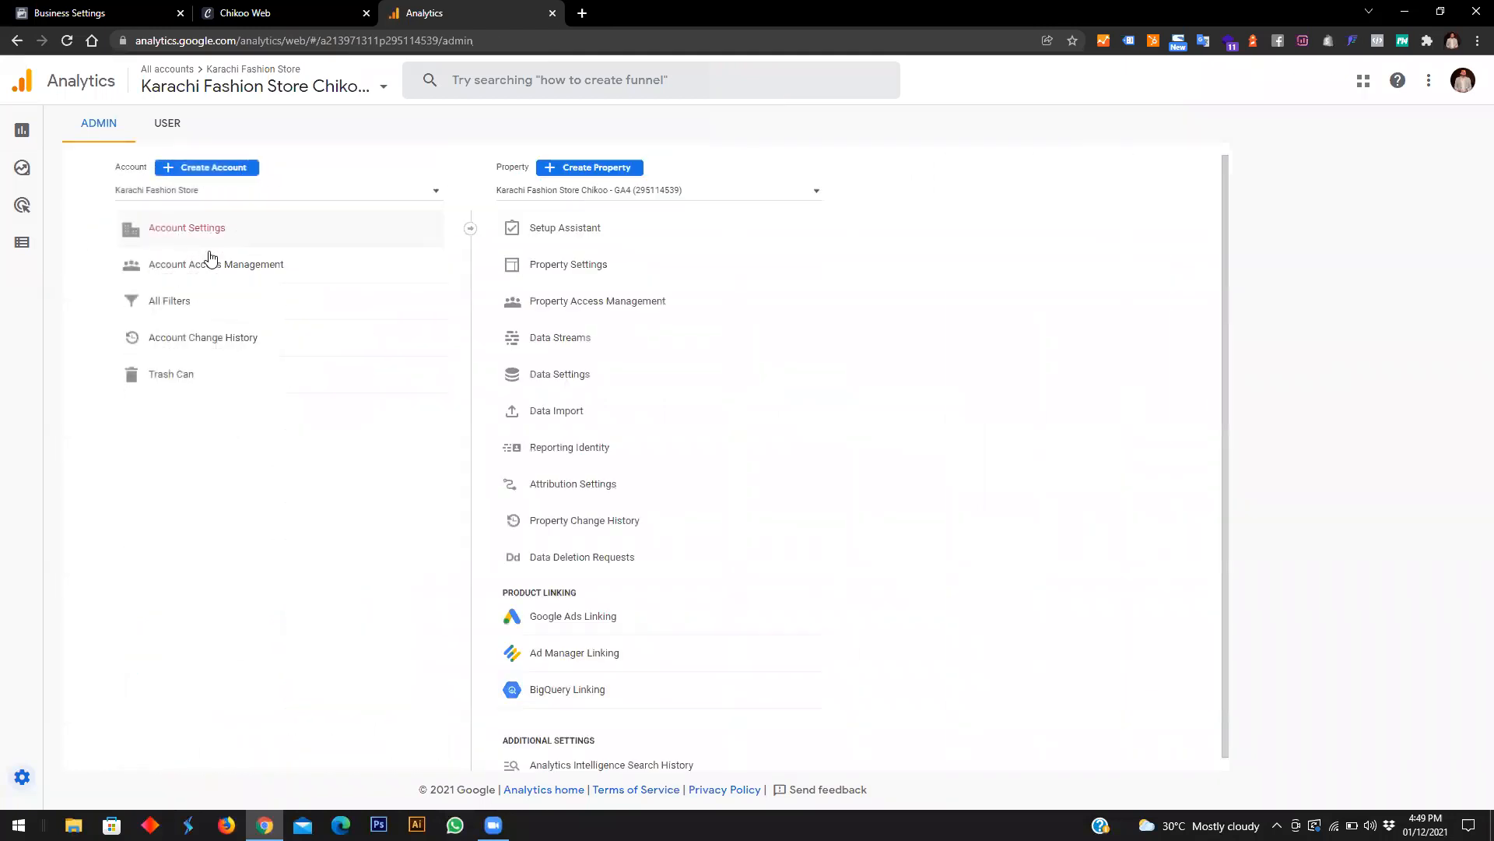
pyautogui.click(569, 194)
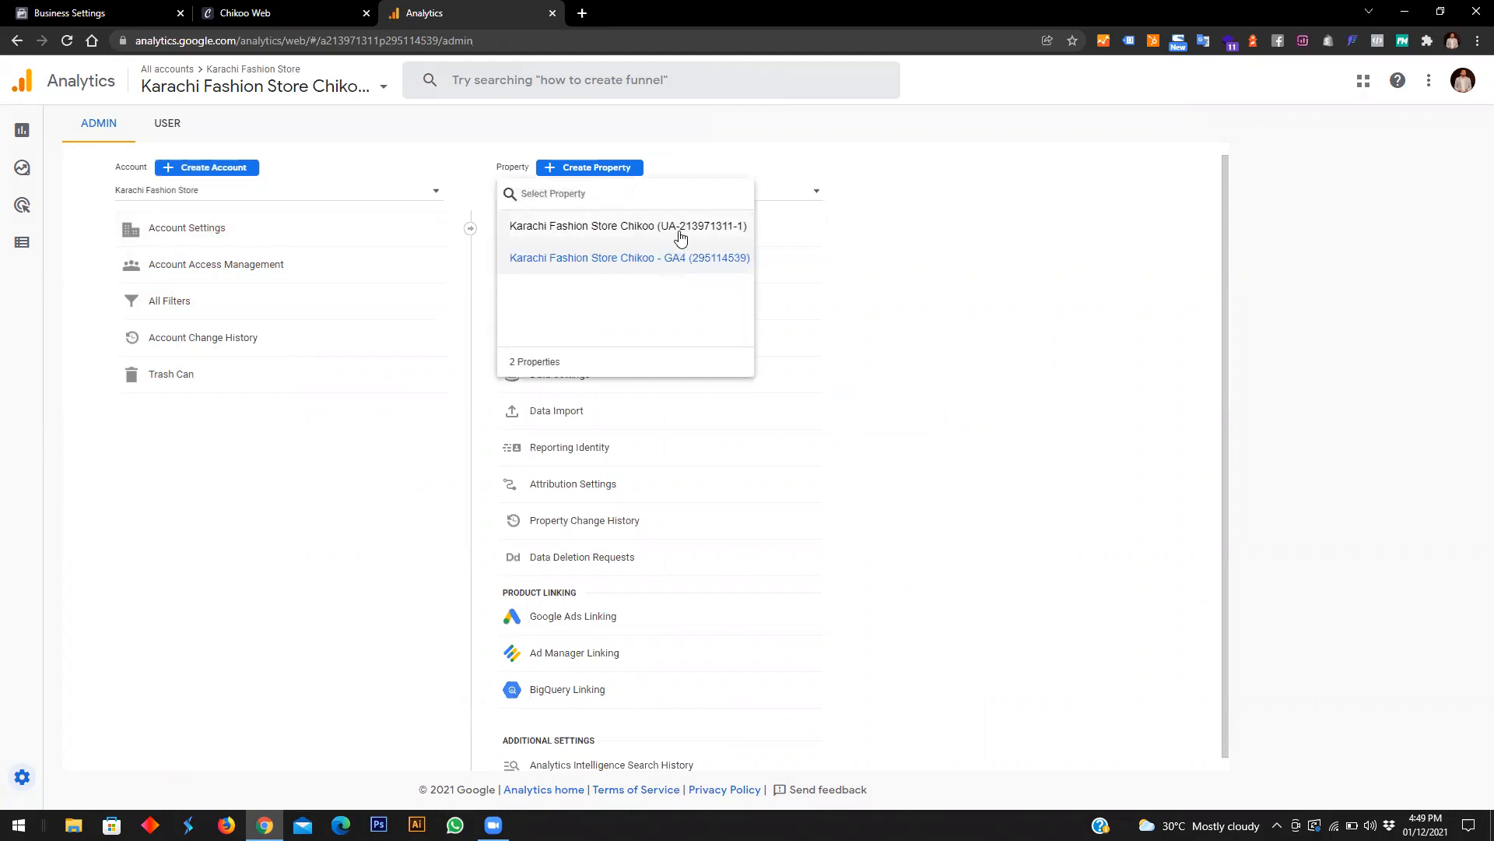
pyautogui.click(560, 237)
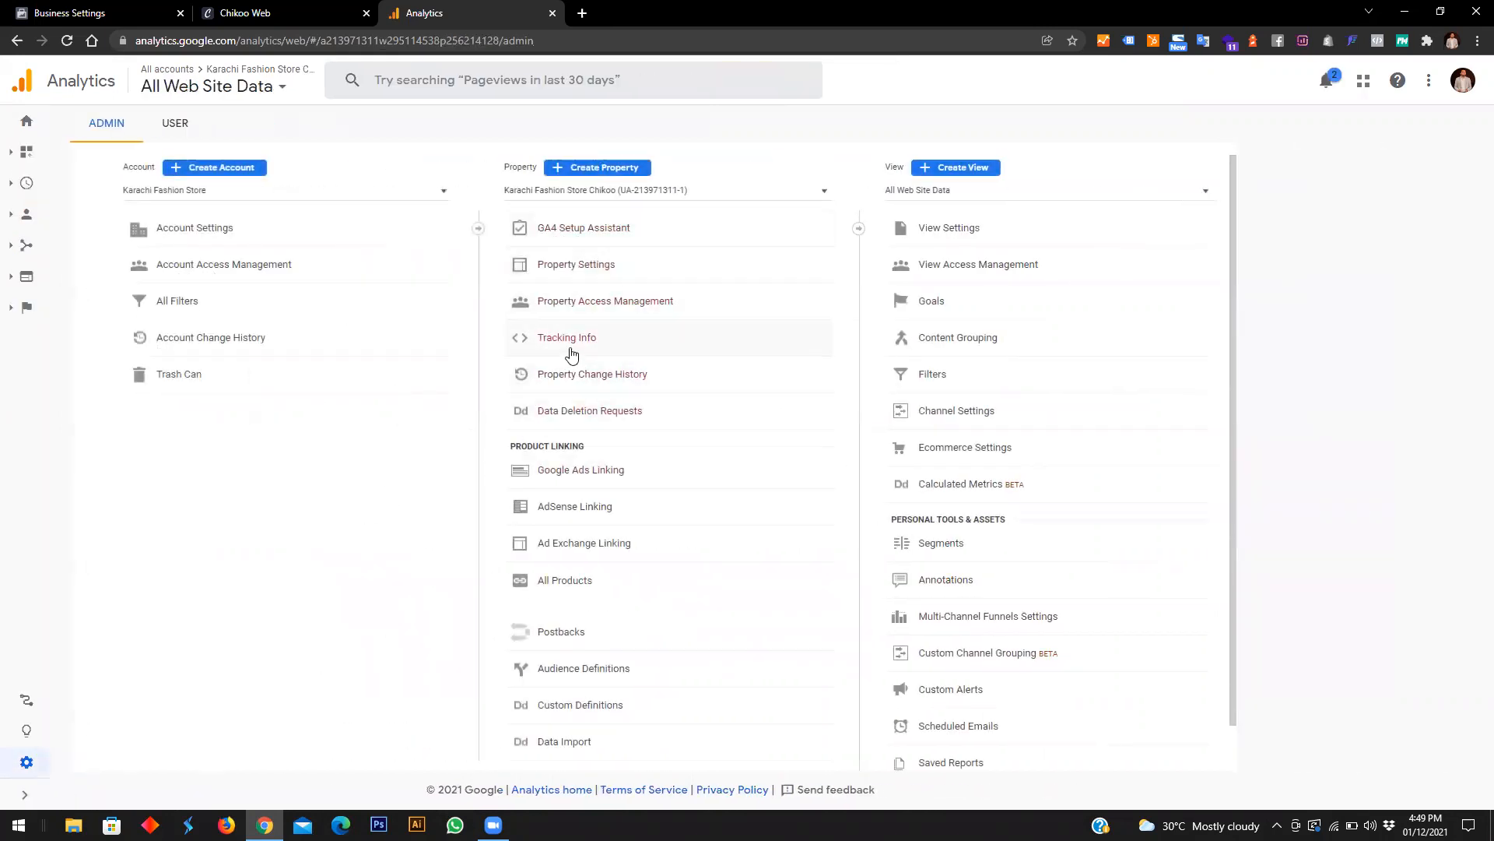
# Step: Open the property's tracking code and highlight its tracking ID
pyautogui.click(570, 347)
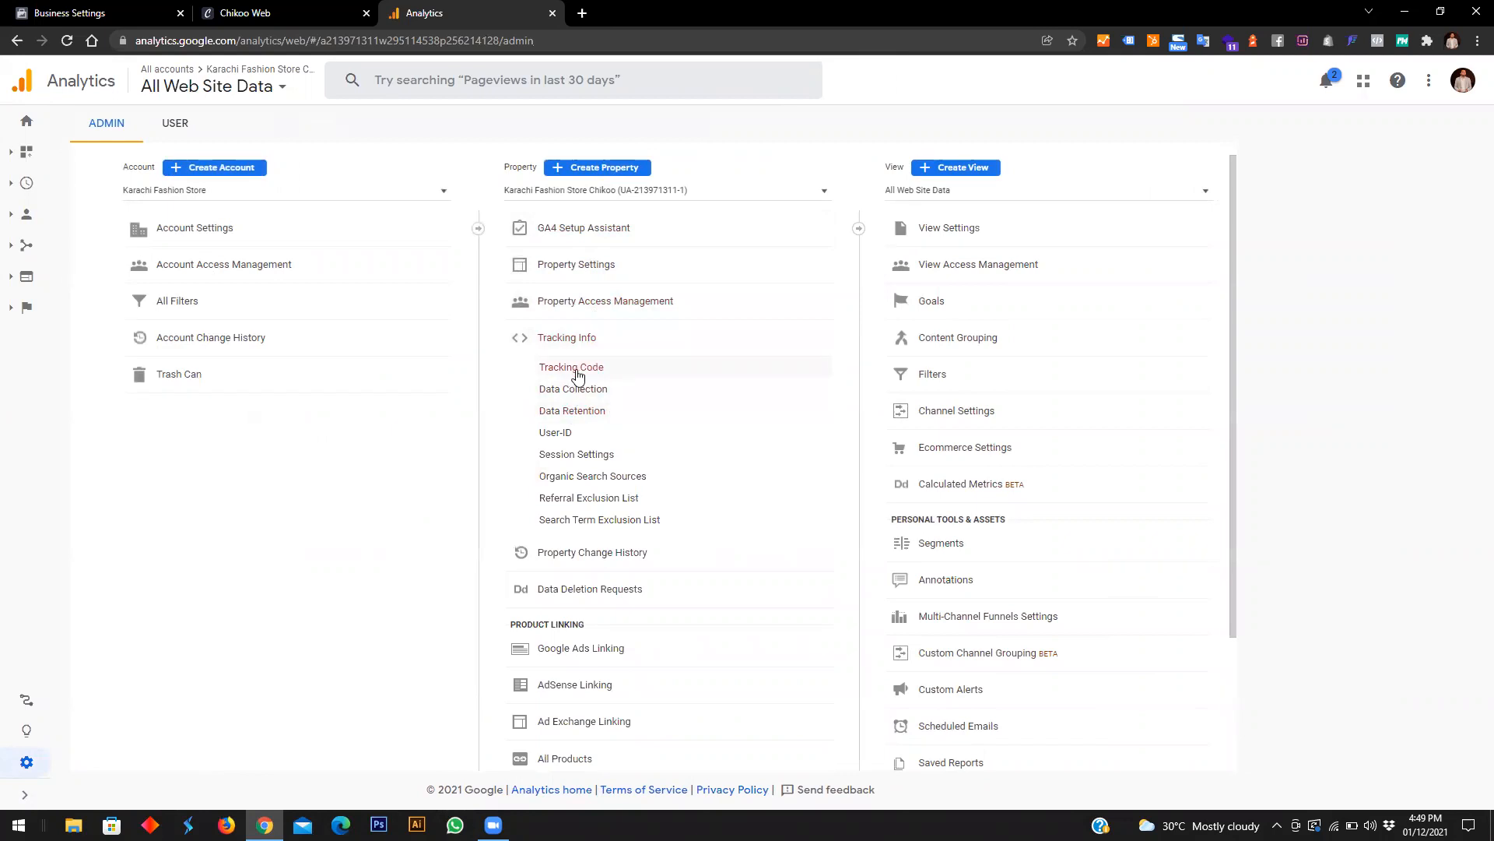
pyautogui.click(578, 375)
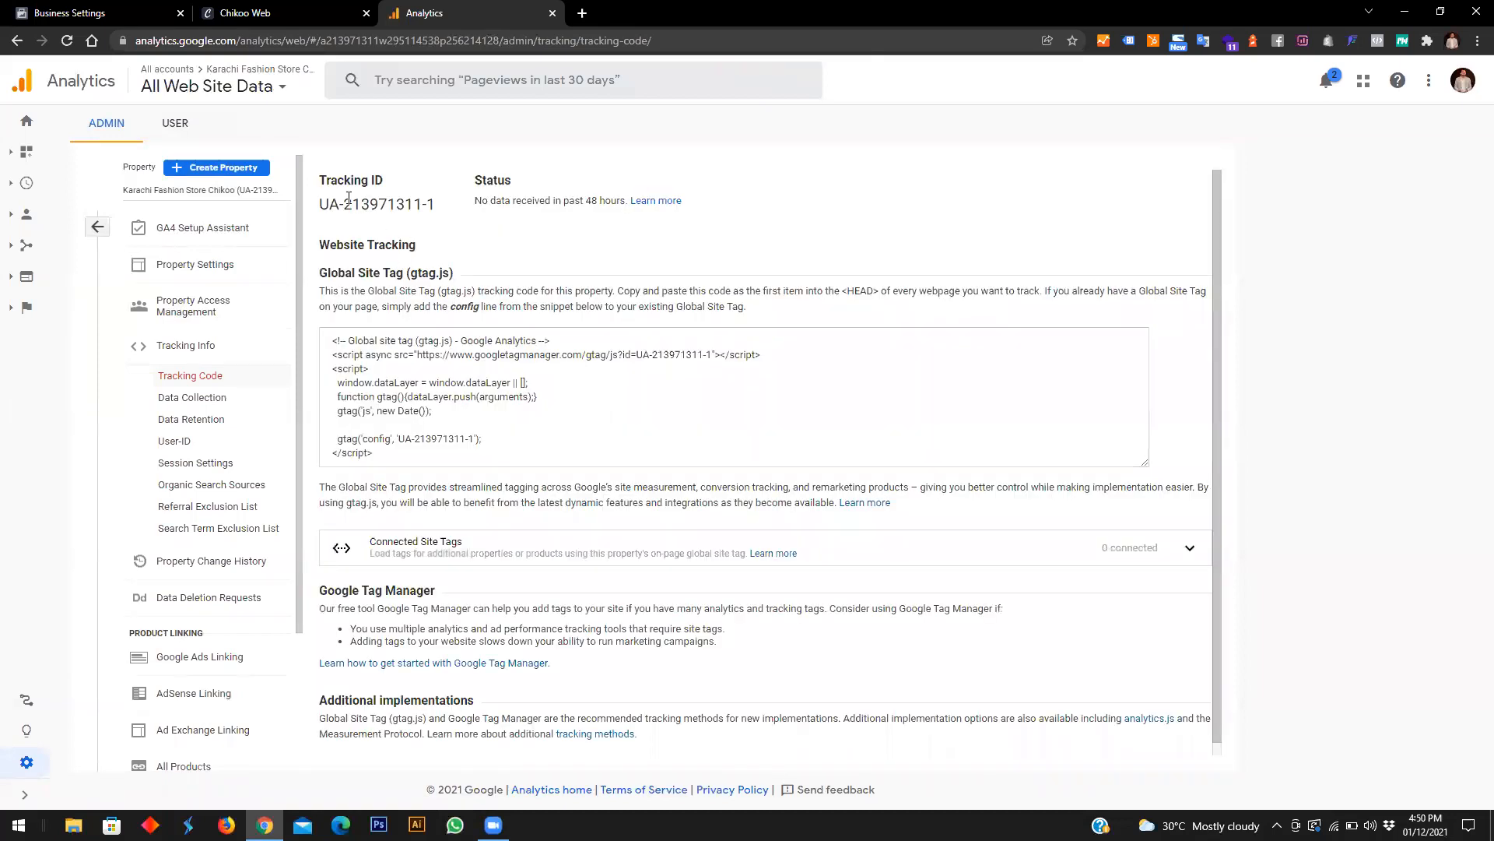
pyautogui.moveTo(320, 204); pyautogui.dragTo(431, 205)
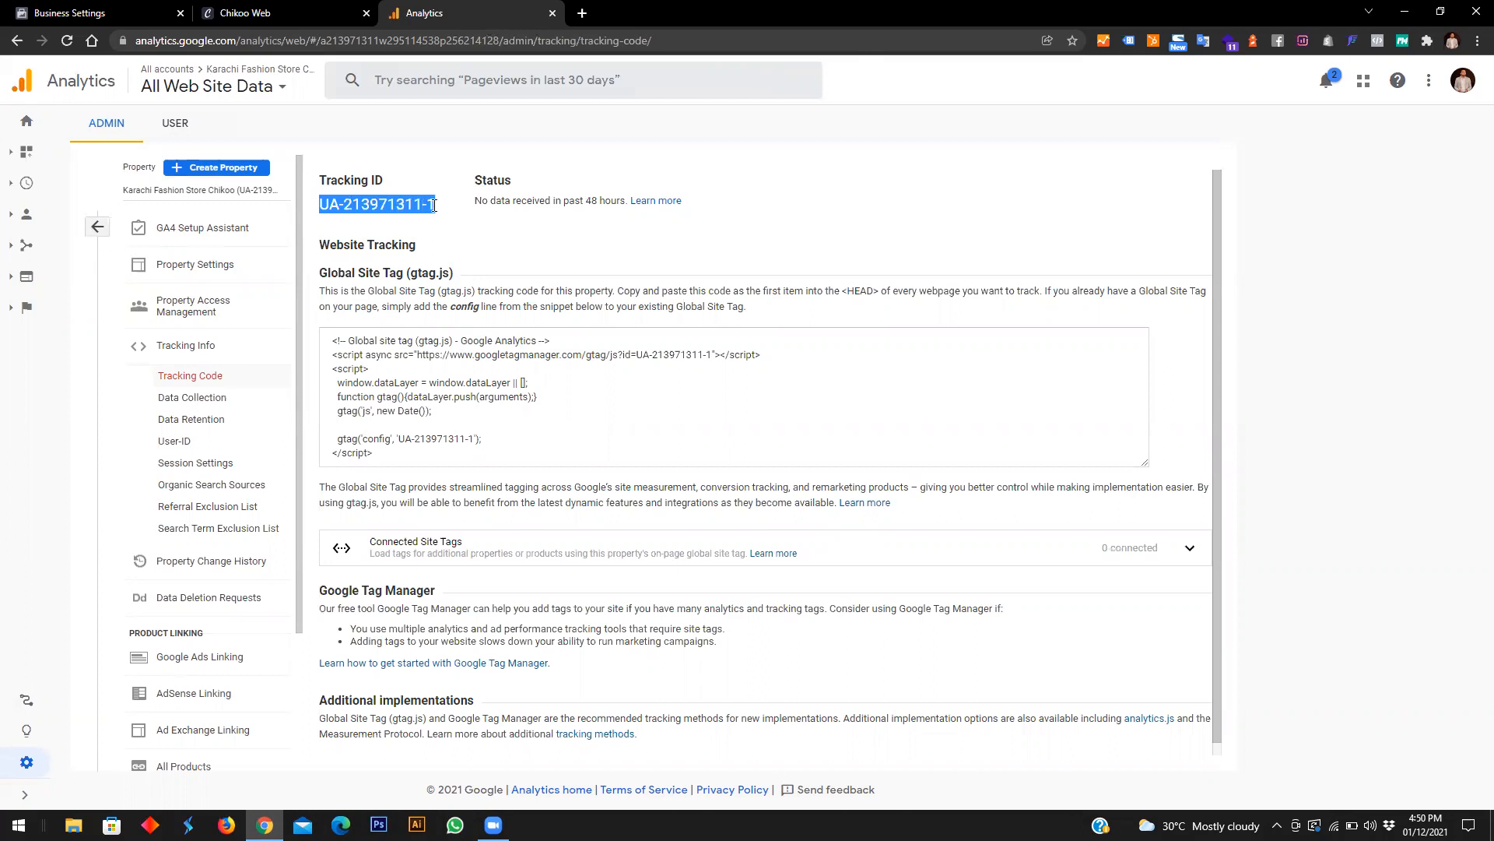
# Step: Enable Ecommerce and Enhanced Ecommerce Reporting for the All Web Site Data view and save the settings
pyautogui.click(99, 227)
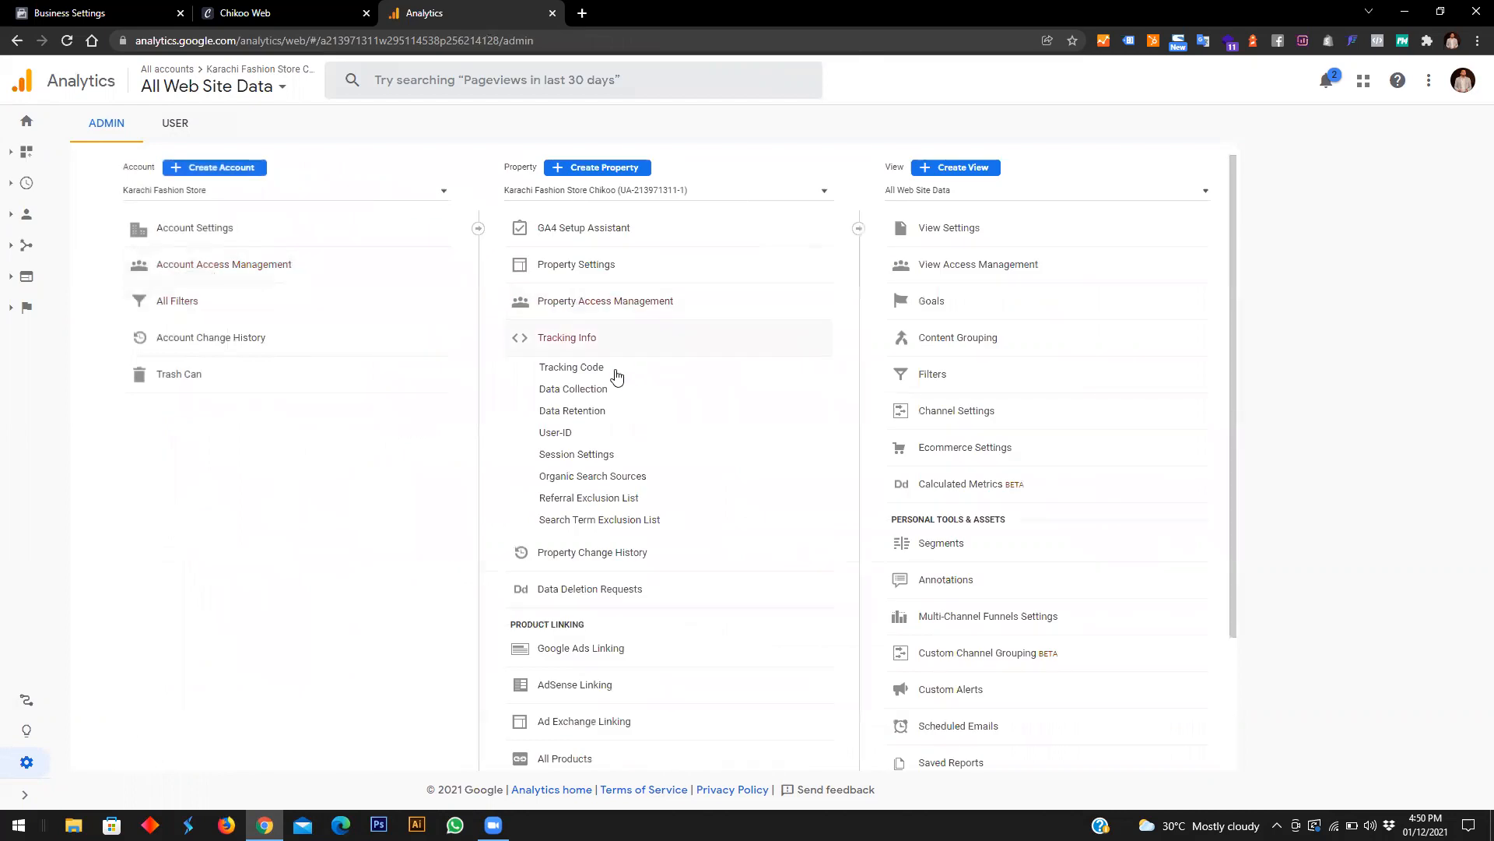
pyautogui.click(928, 451)
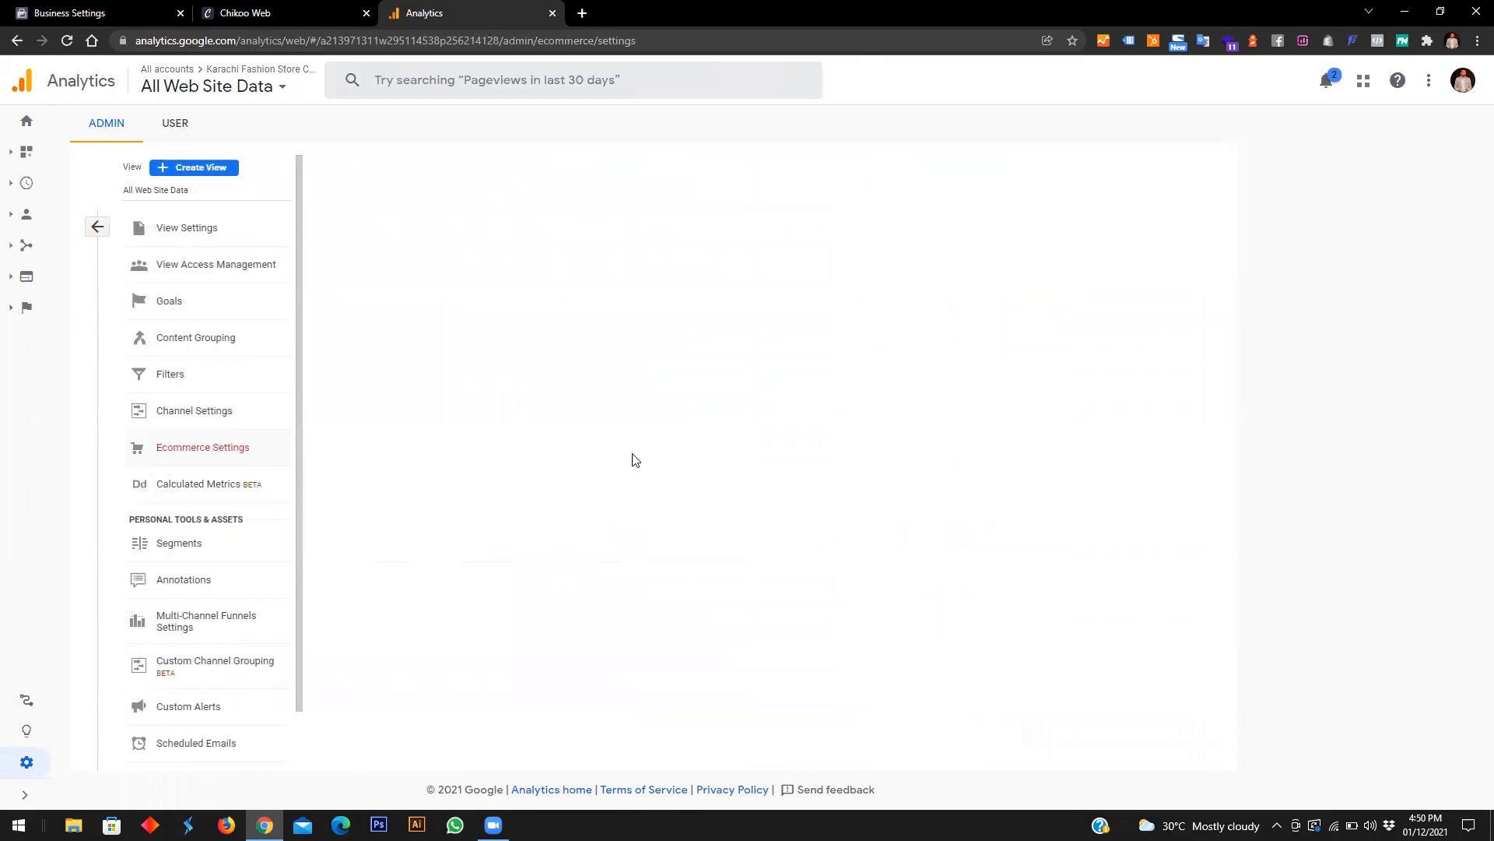
pyautogui.click(356, 244)
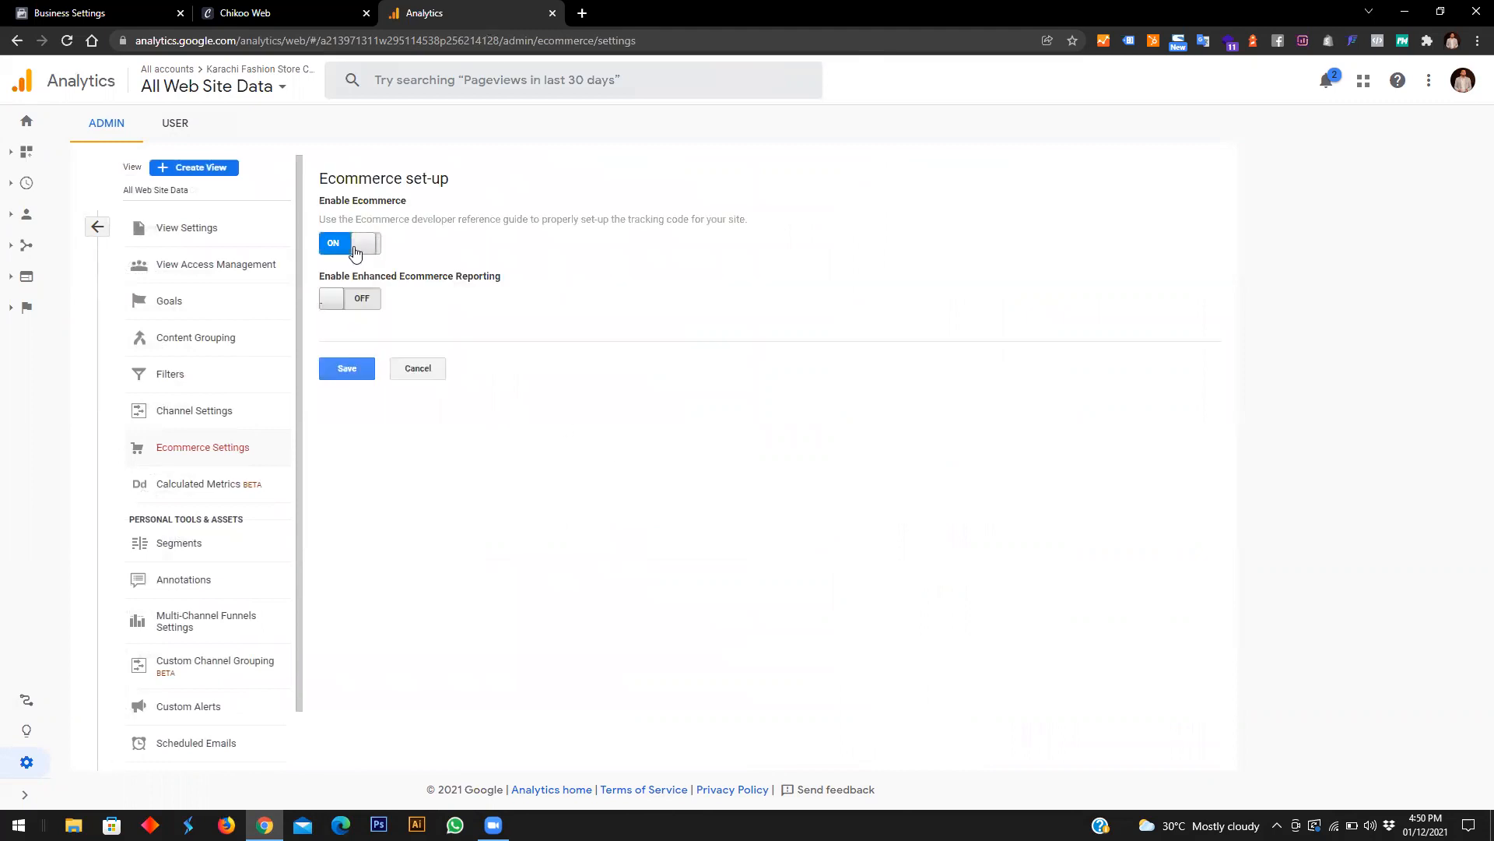
pyautogui.click(352, 302)
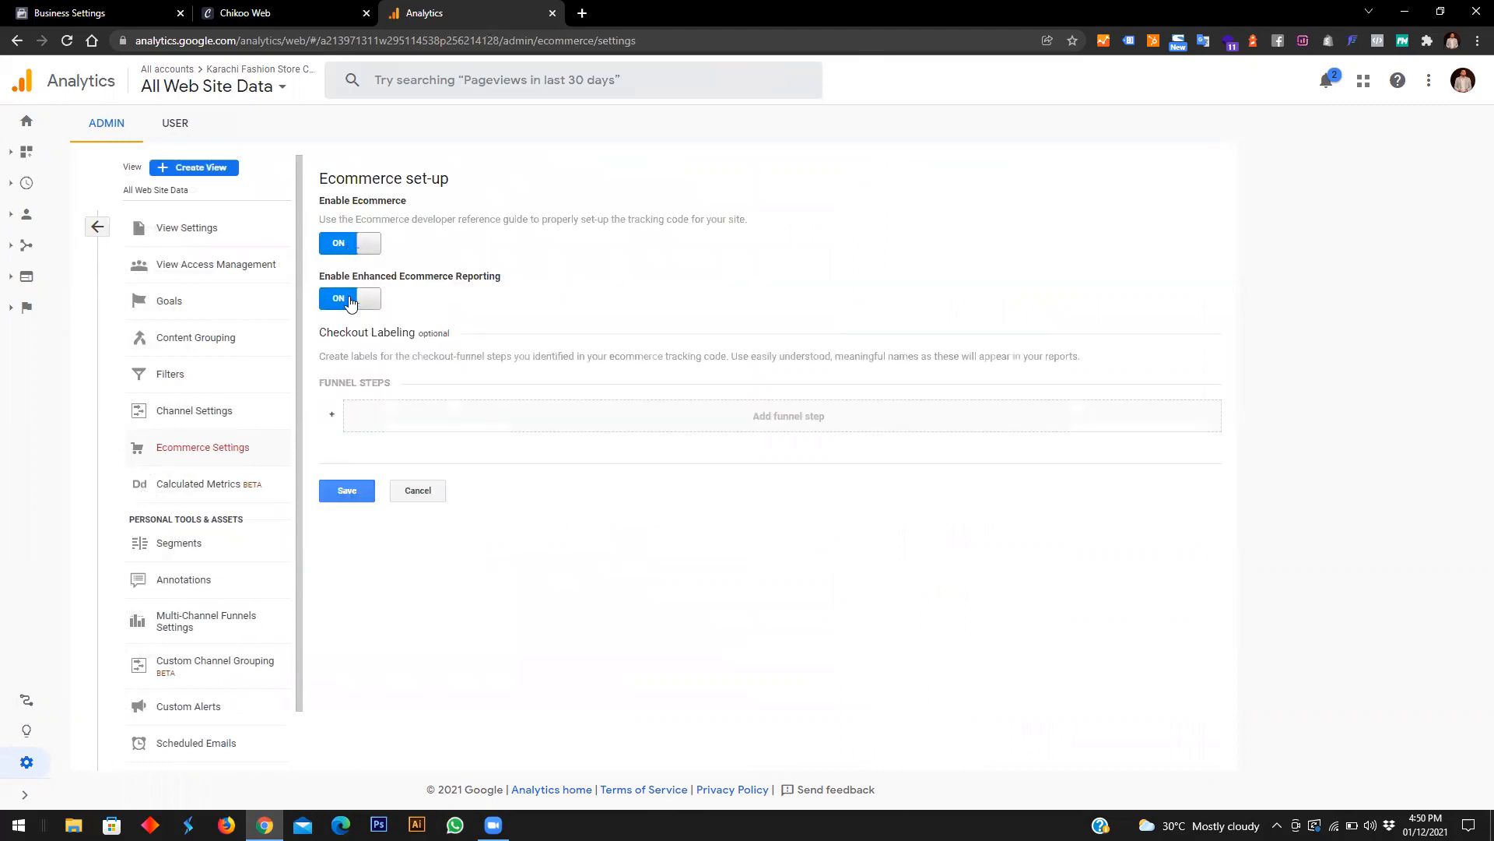
pyautogui.click(348, 493)
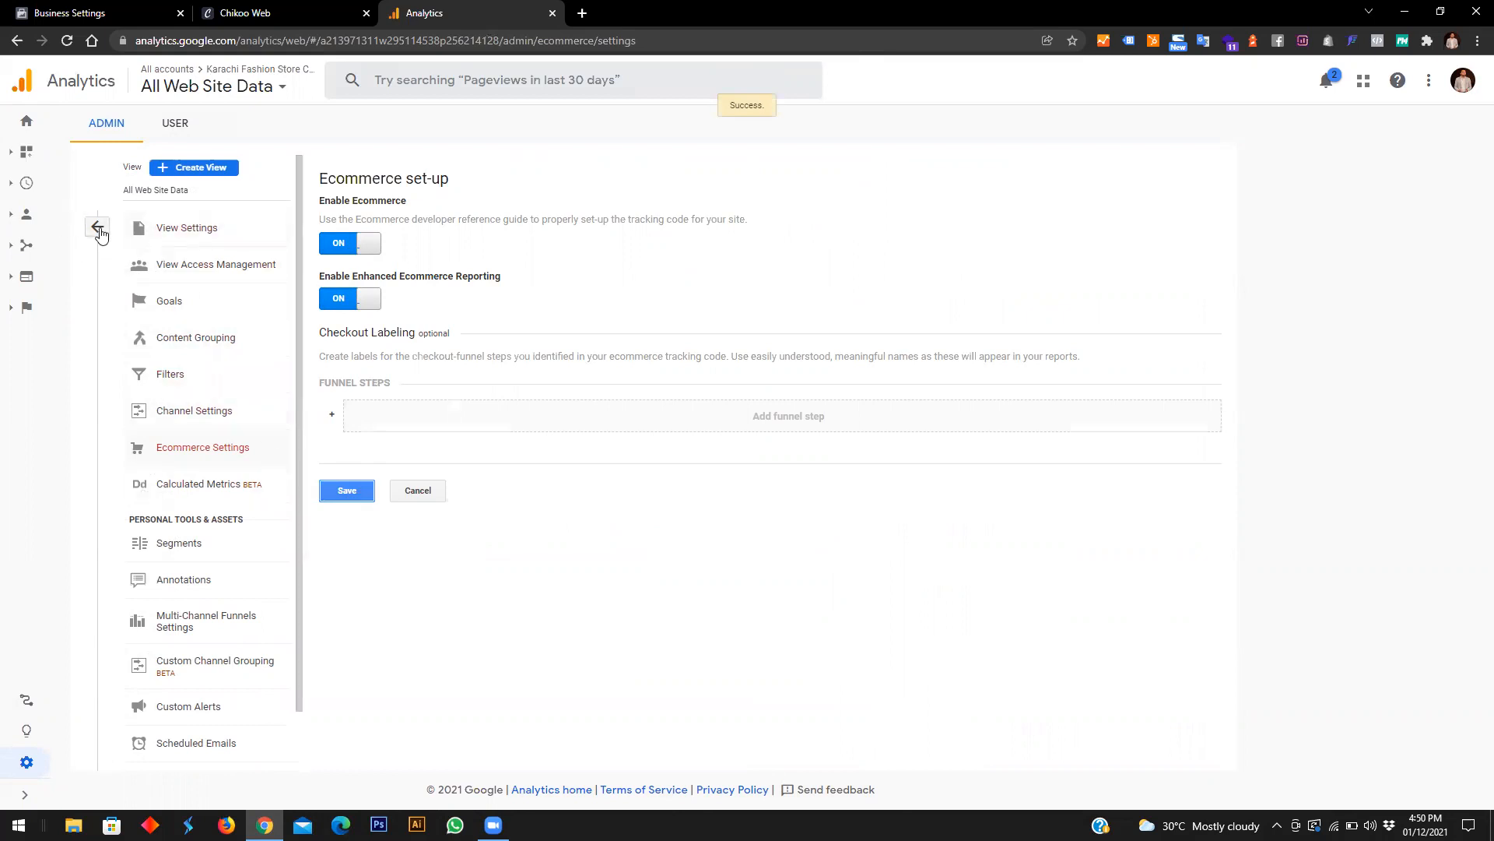
# Step: Return to the Universal Analytics property's tracking code and copy the tracking ID
pyautogui.click(98, 228)
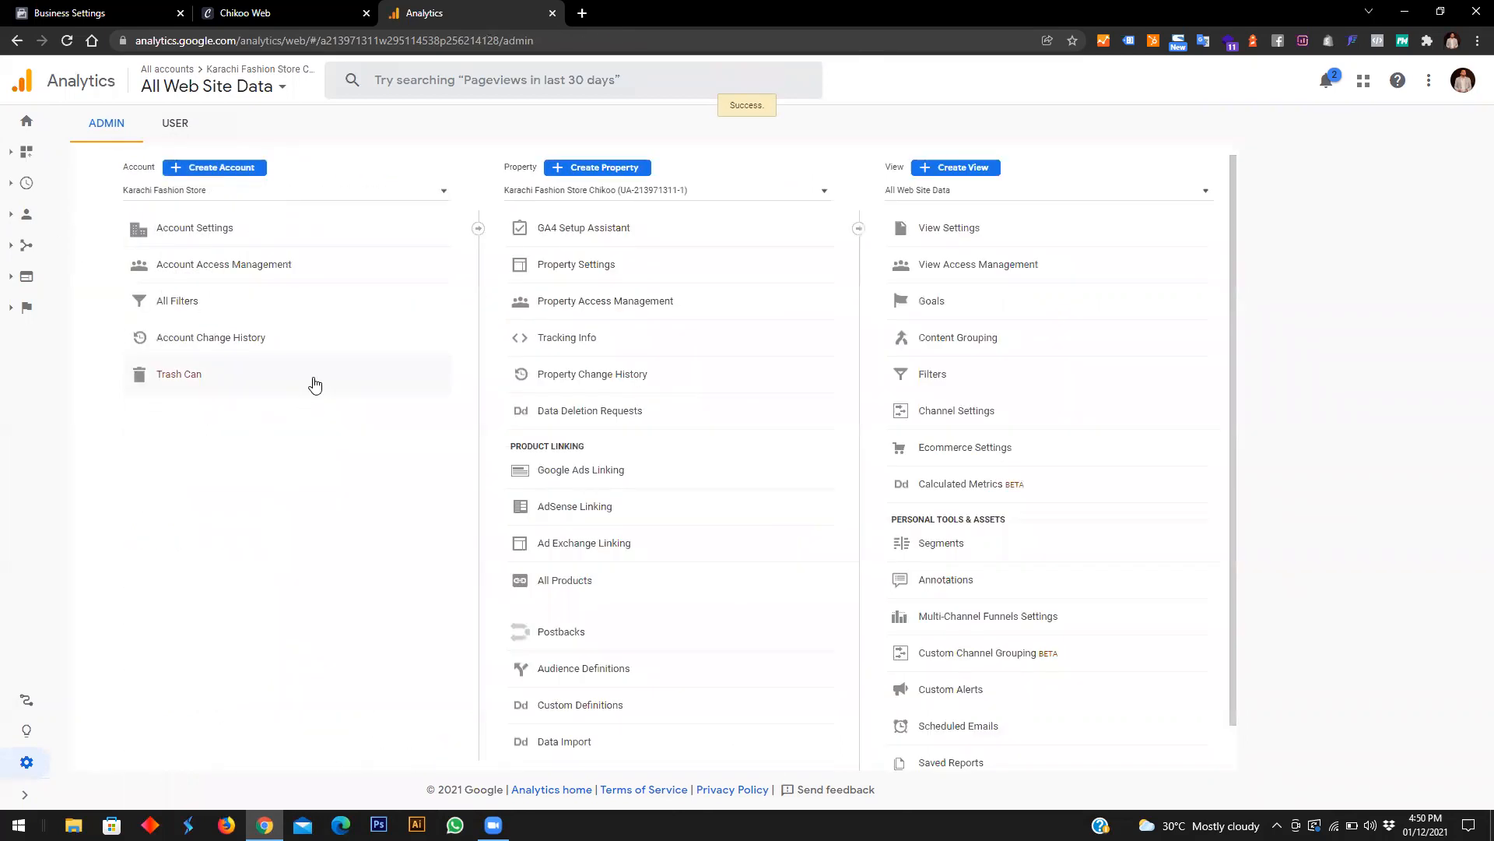
pyautogui.click(583, 348)
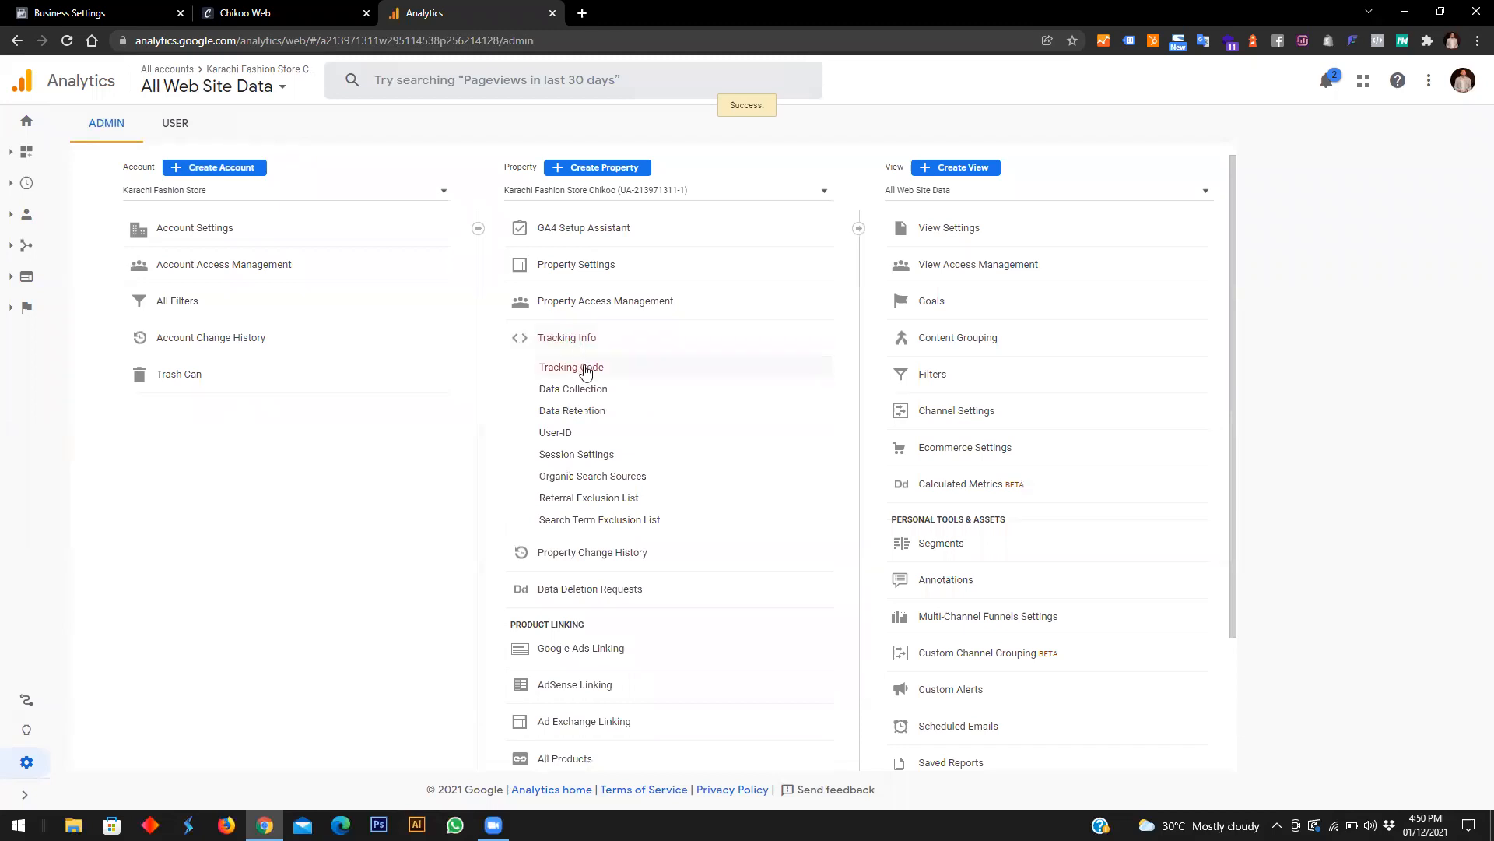
pyautogui.click(585, 369)
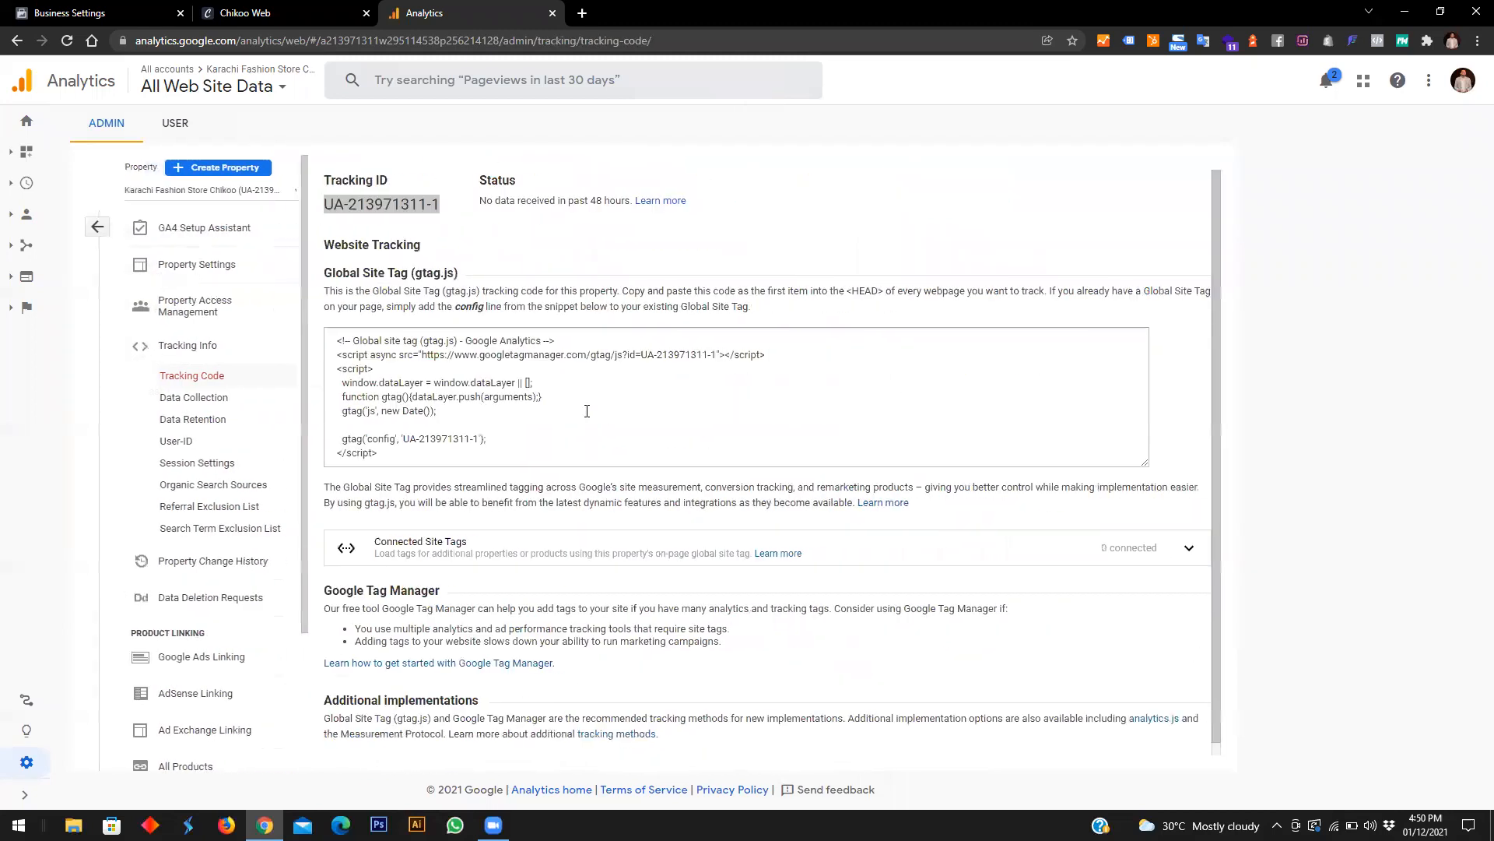
pyautogui.click(377, 209)
pyautogui.hotkey('ctrl', 'c')
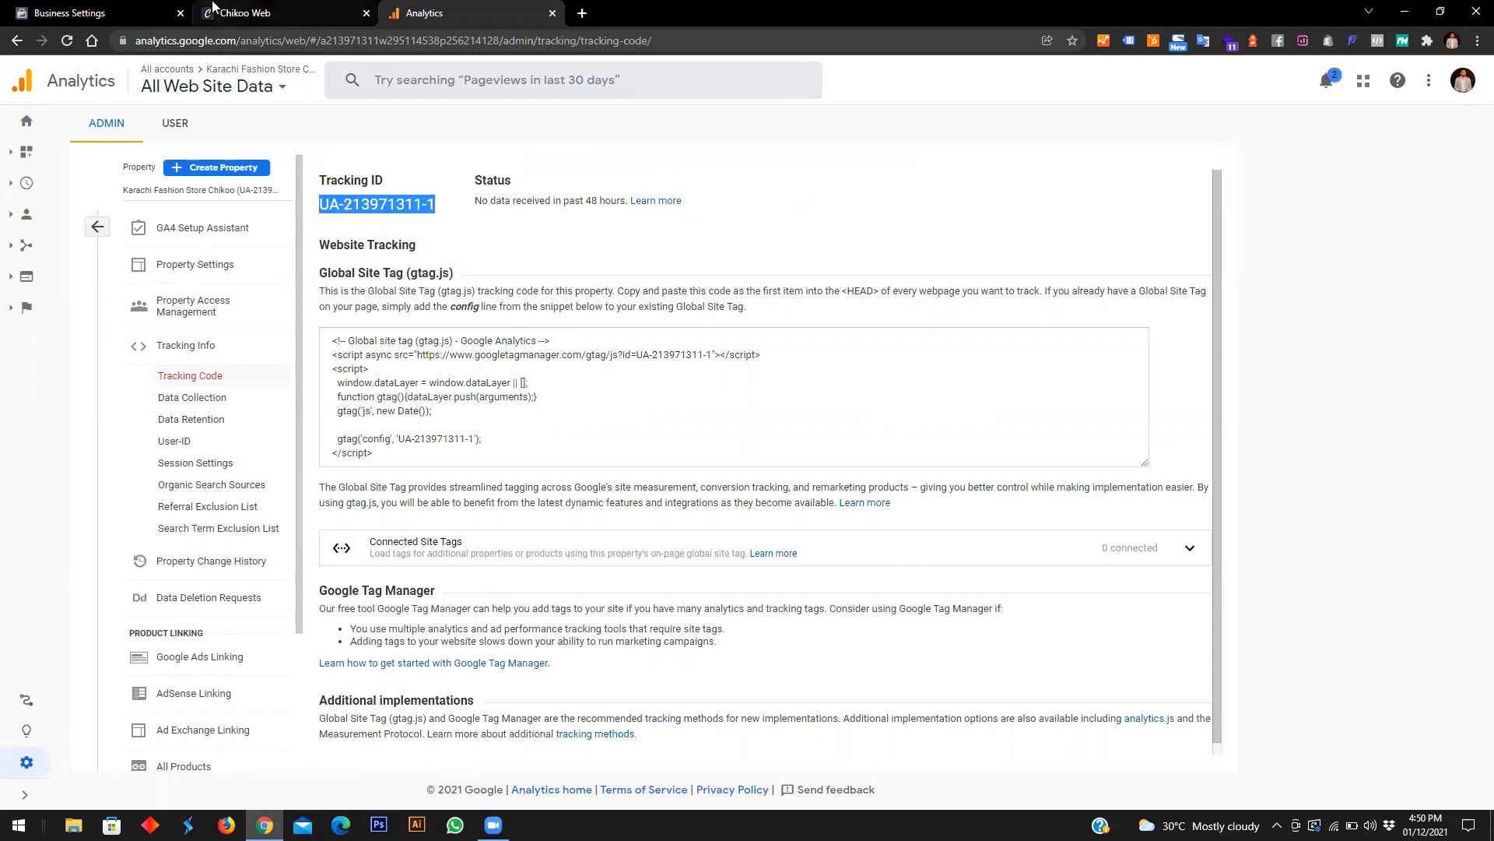
# Step: Switch to Chikoo Web and open the analytics settings of the store
pyautogui.click(267, 8)
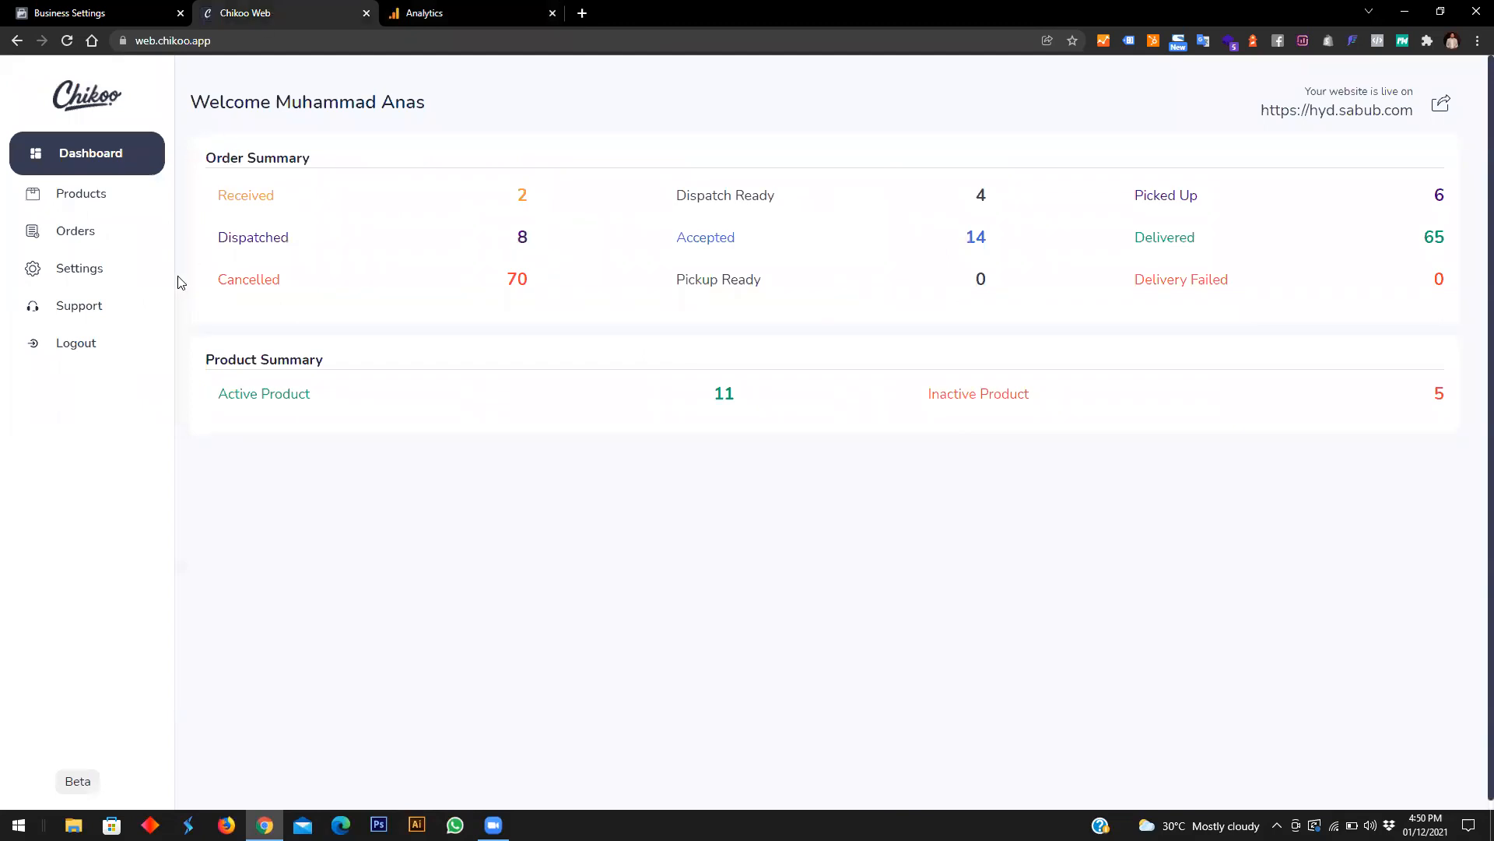
pyautogui.click(94, 275)
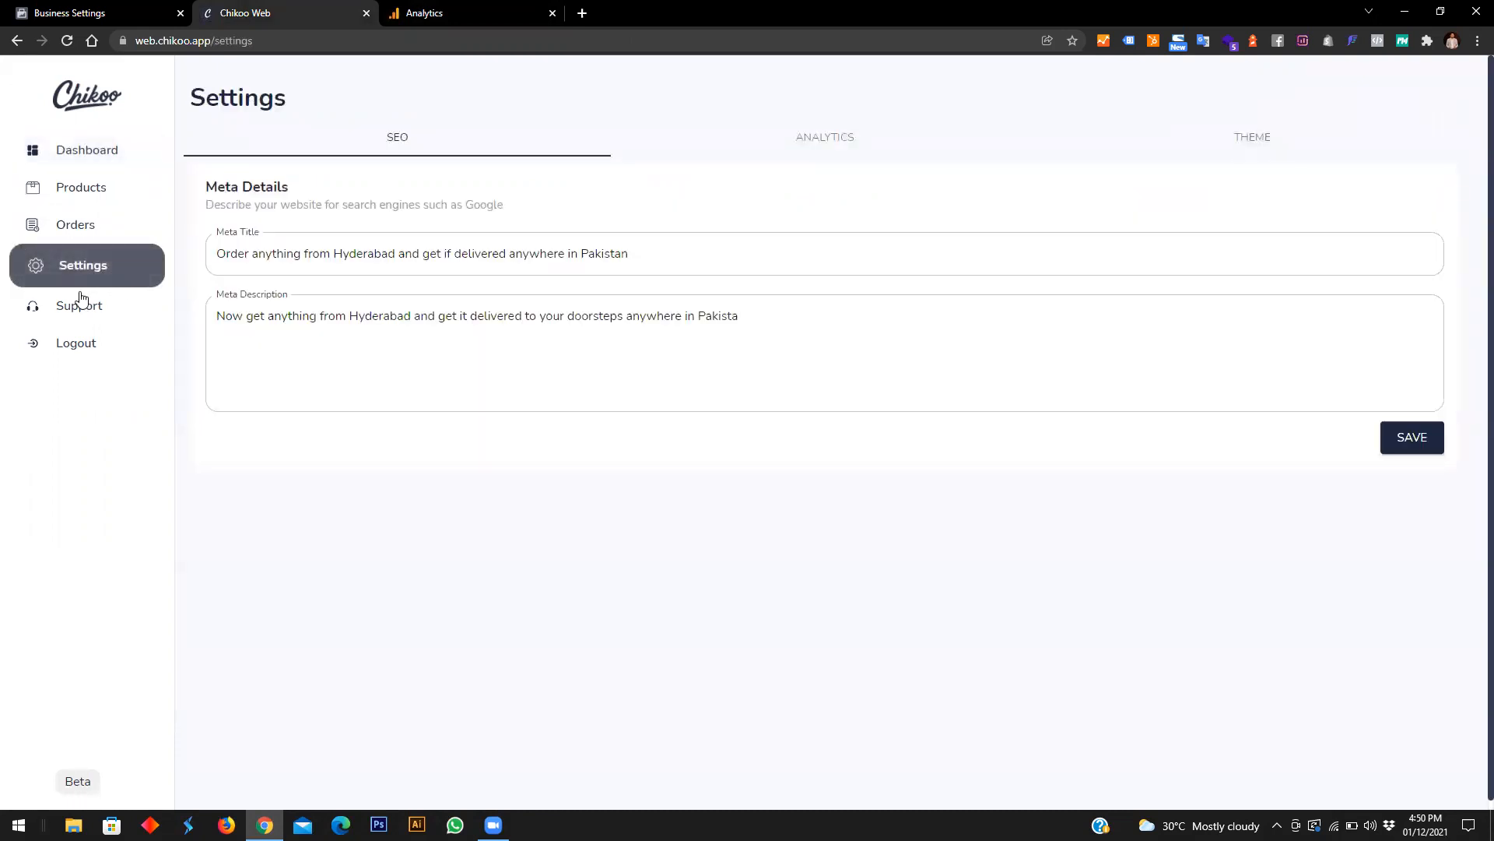
pyautogui.click(823, 137)
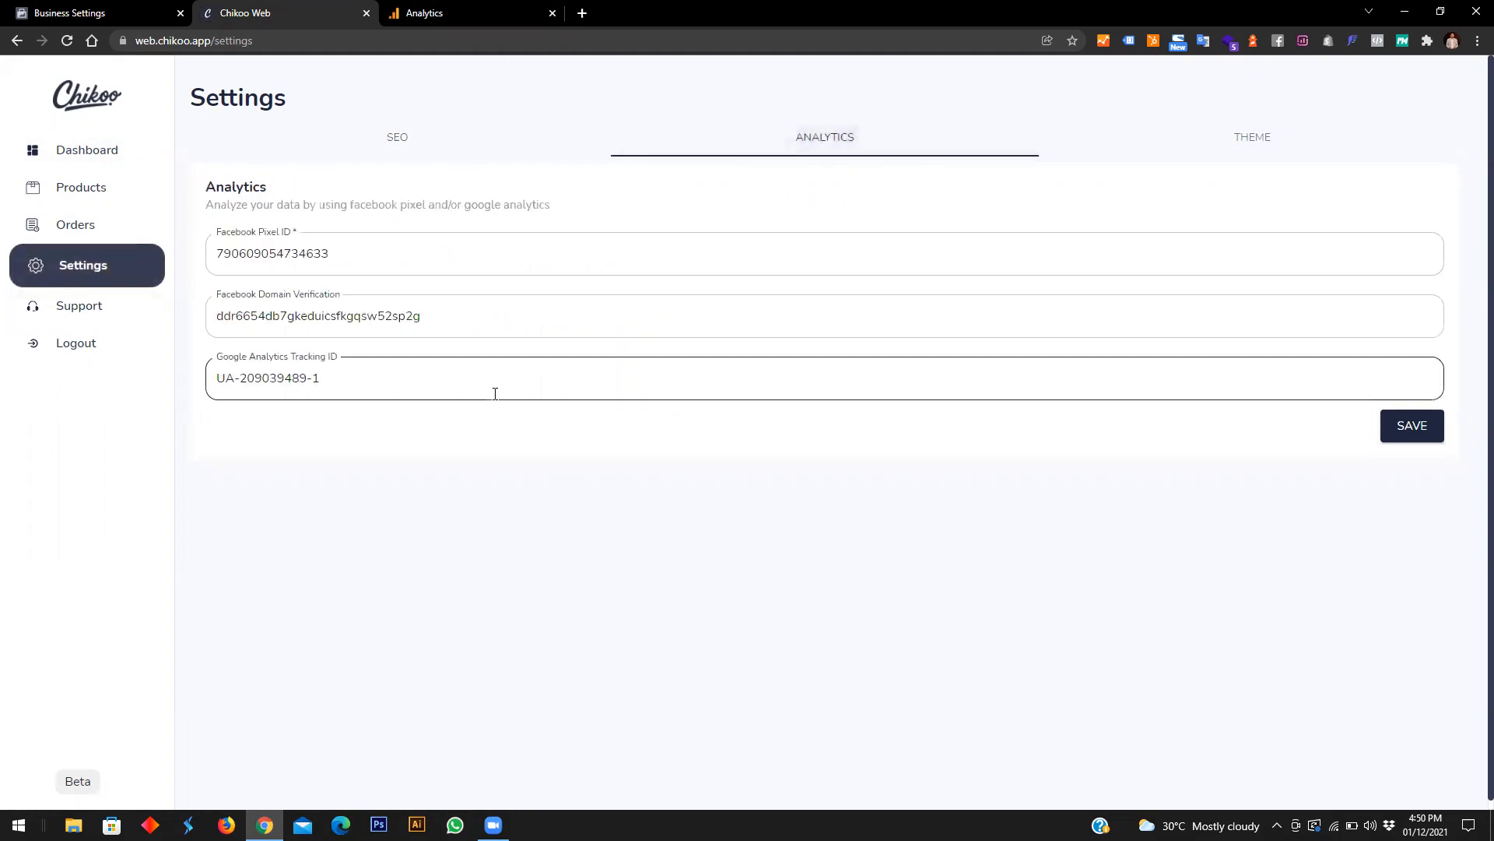
# Step: Try replacing the Google Analytics Tracking ID with the copied one, compare it with the Analytics page, and undo the replacement
pyautogui.moveTo(325, 378); pyautogui.dragTo(224, 379)
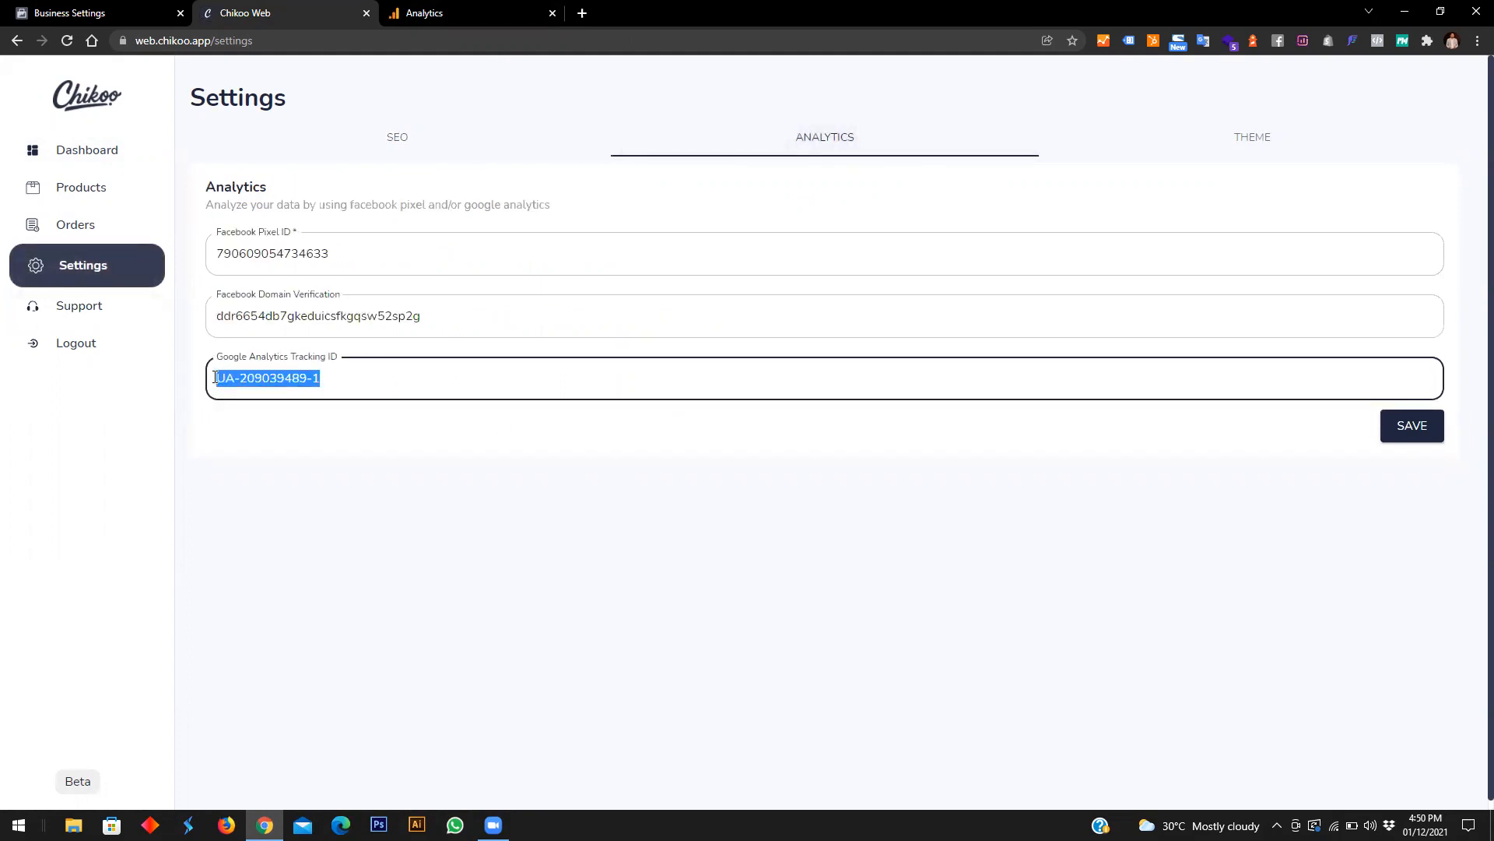
pyautogui.hotkey('ctrl', 'v')
pyautogui.hotkey('ctrl', 'z')
pyautogui.hotkey('ctrl', 'v')
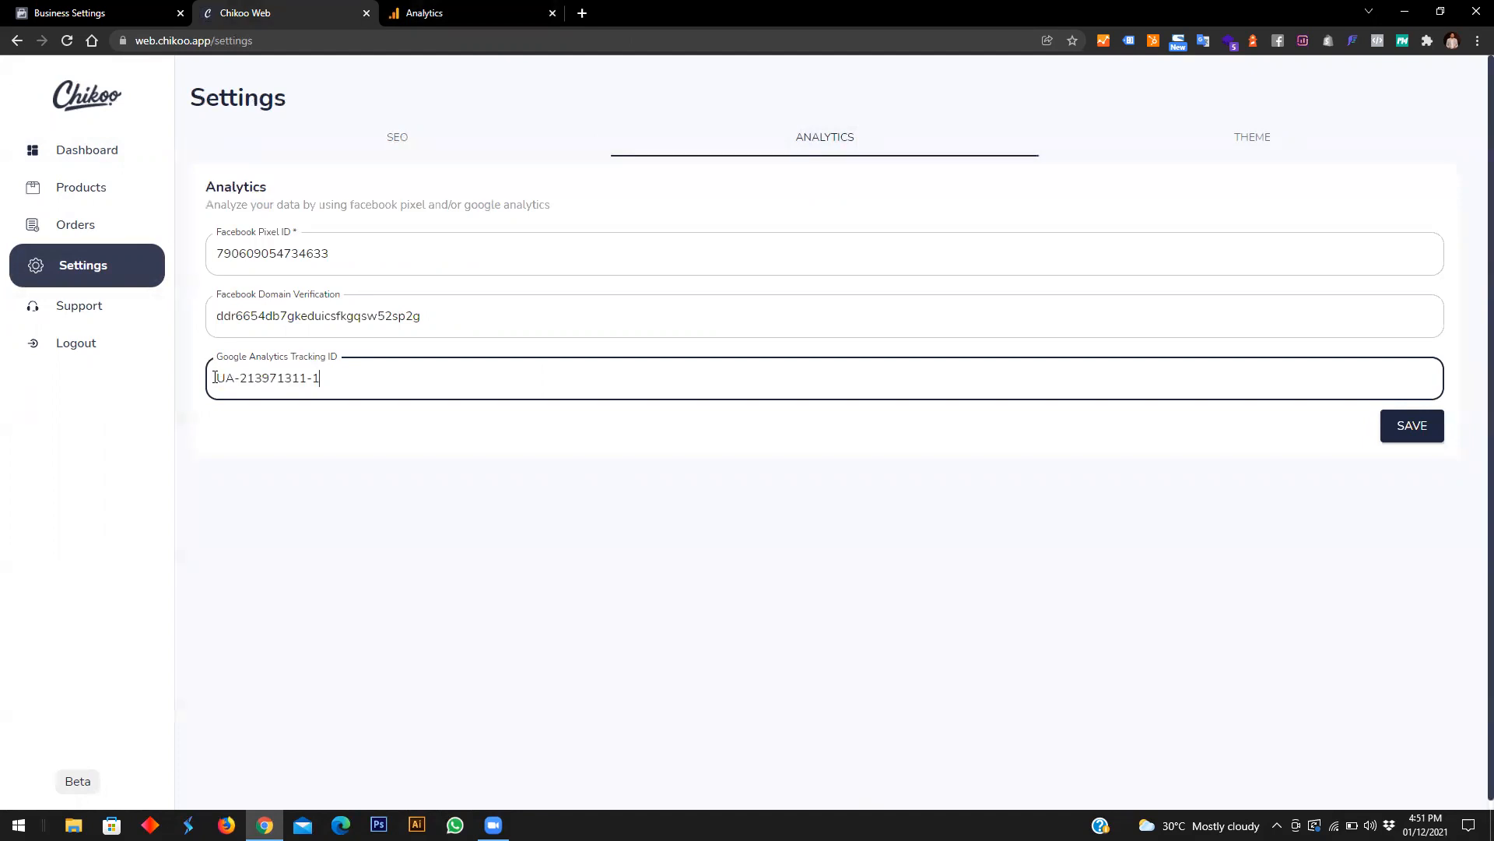
pyautogui.click(432, 10)
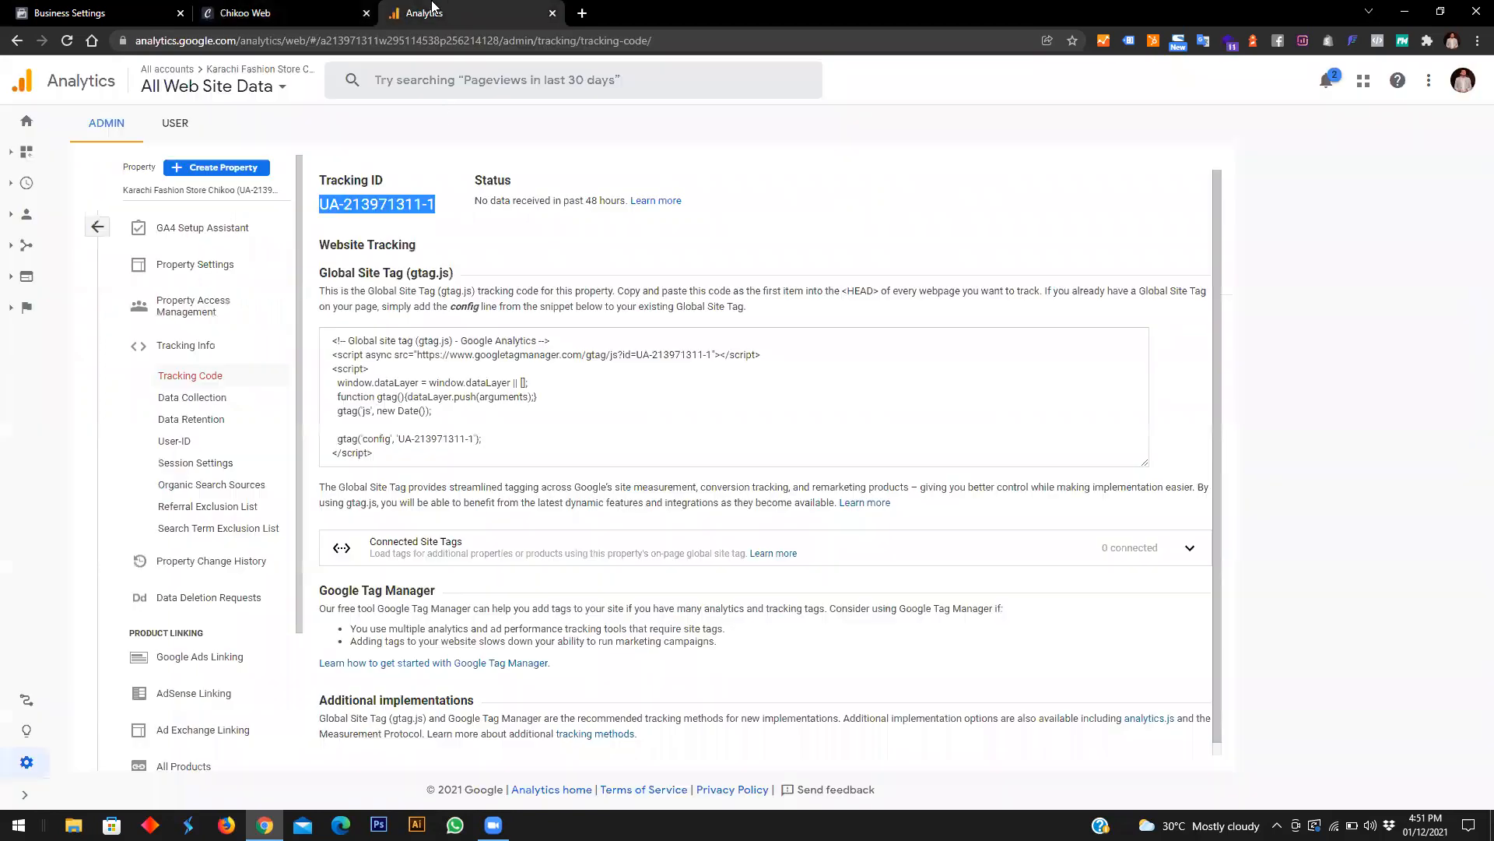
pyautogui.click(280, 13)
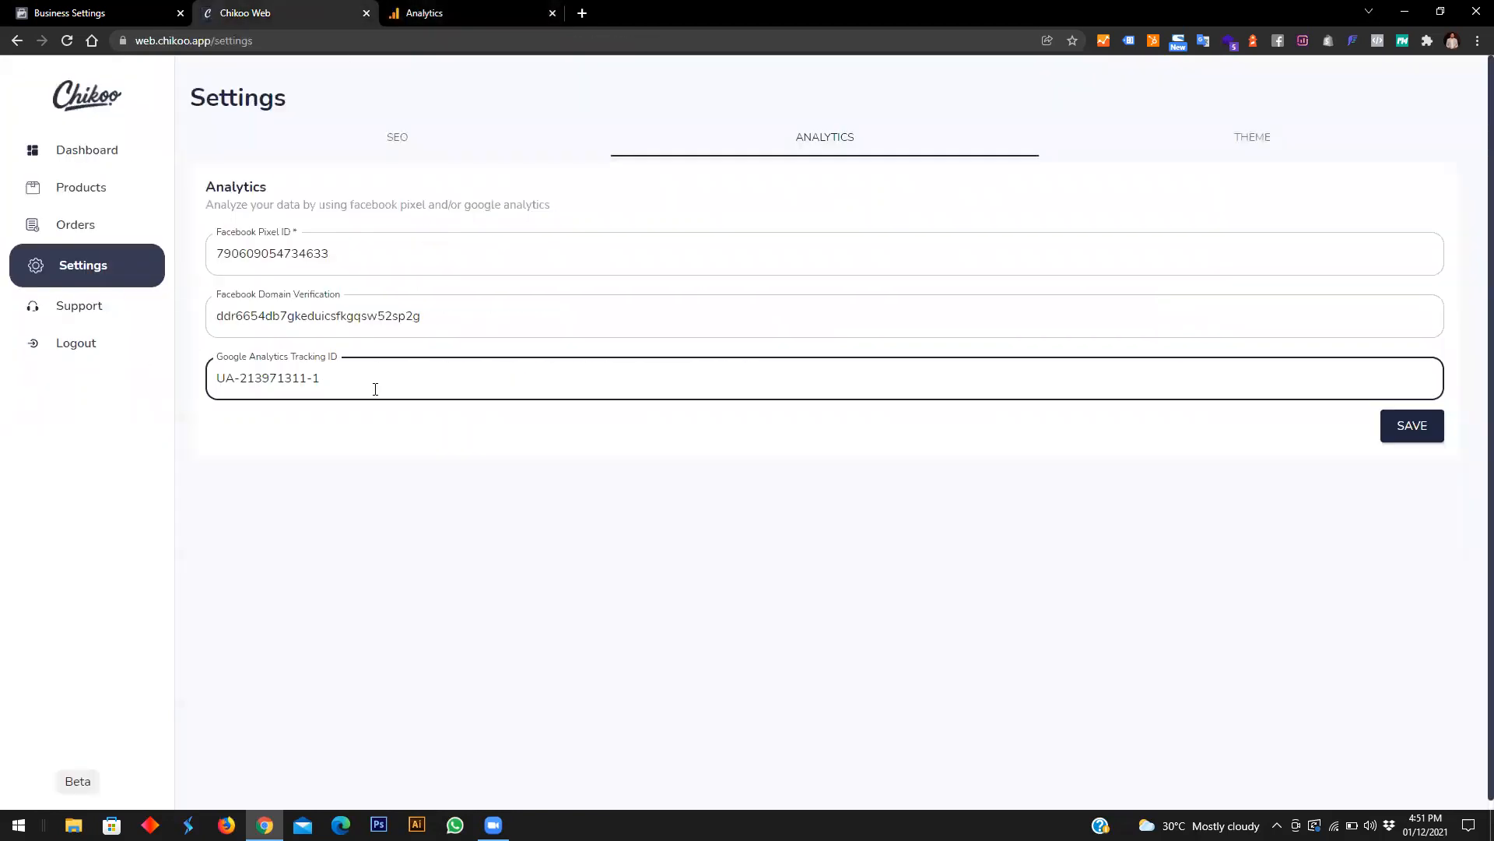
pyautogui.hotkey('ctrl', 'z')
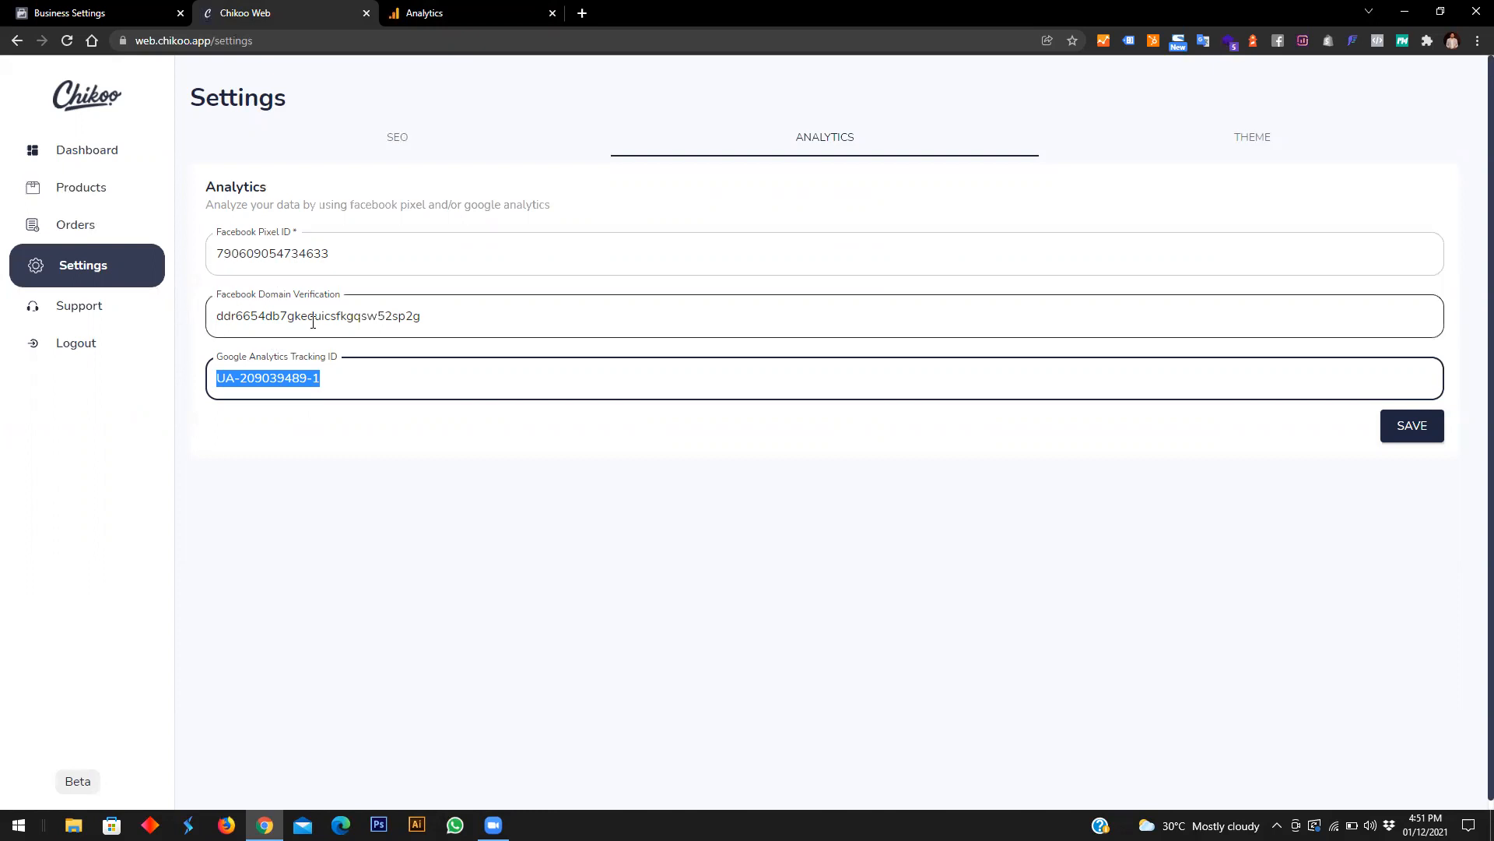
# Step: Switch to Facebook Business settings and copy the ID of Karachi Fashion Store's pixel
pyautogui.click(102, 17)
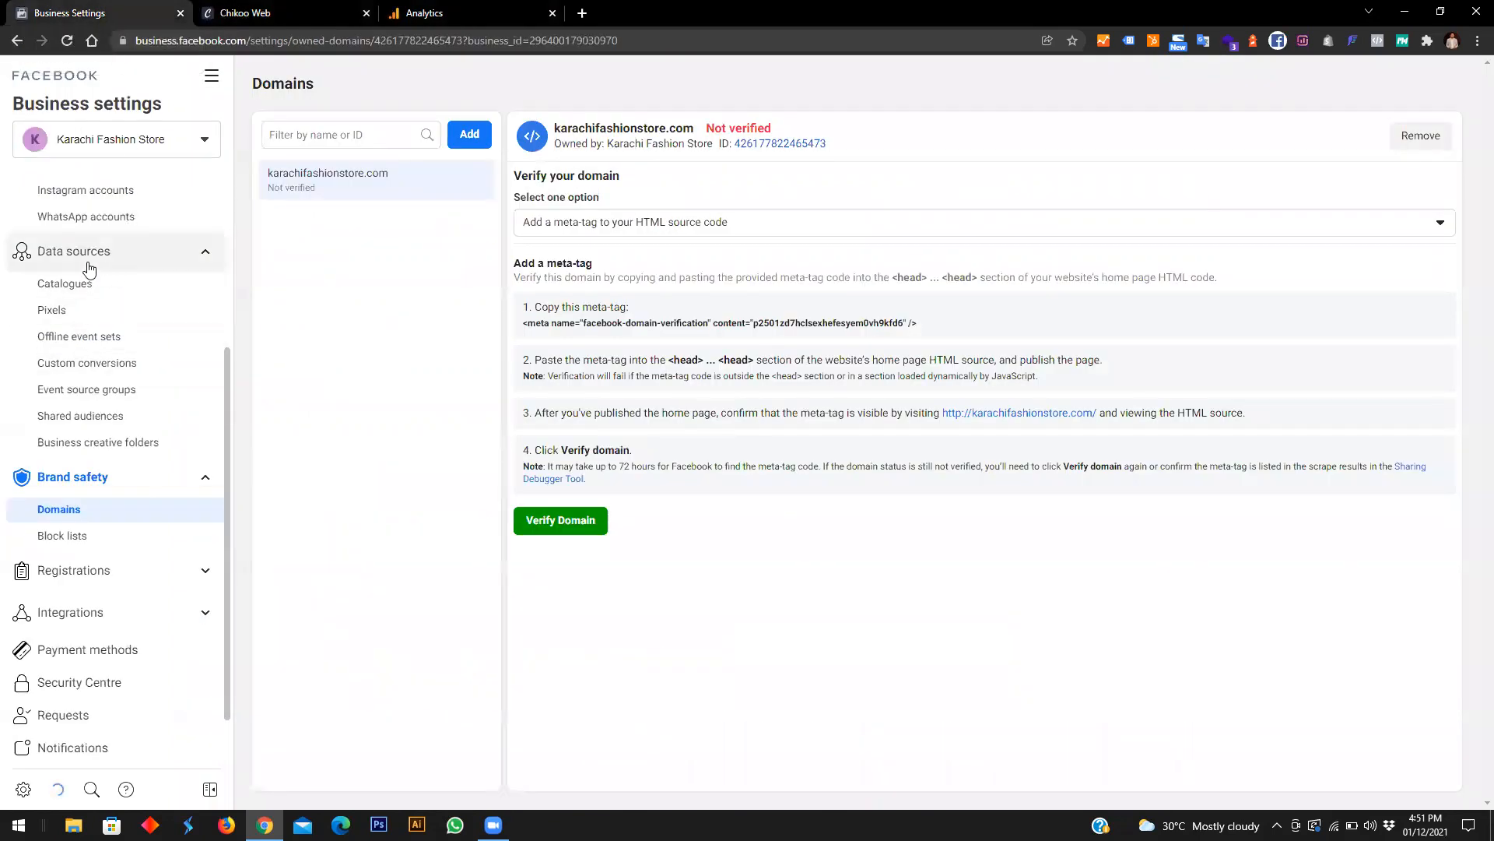
pyautogui.click(85, 316)
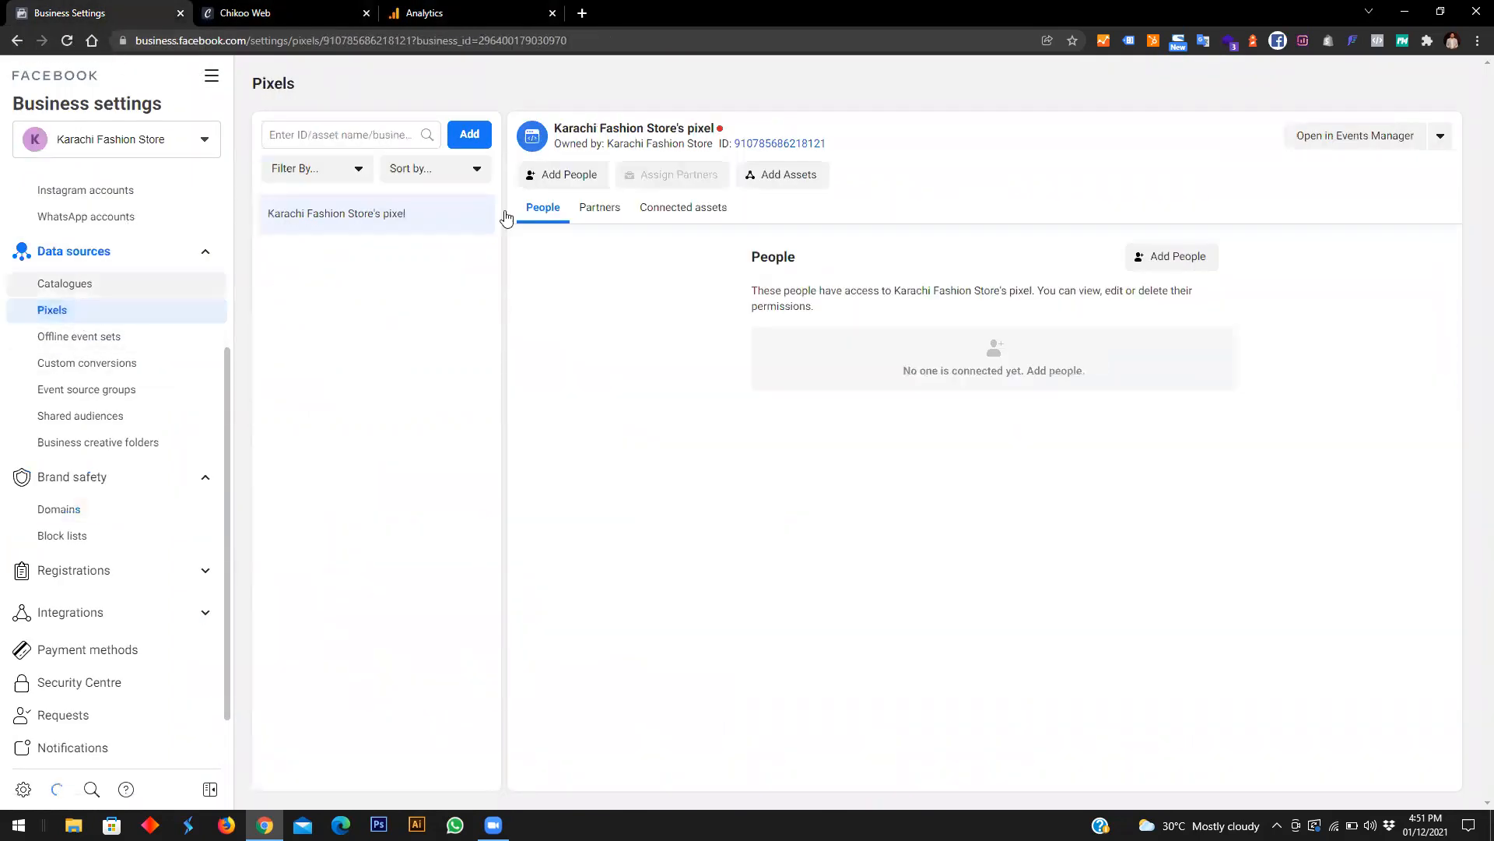
pyautogui.click(776, 148)
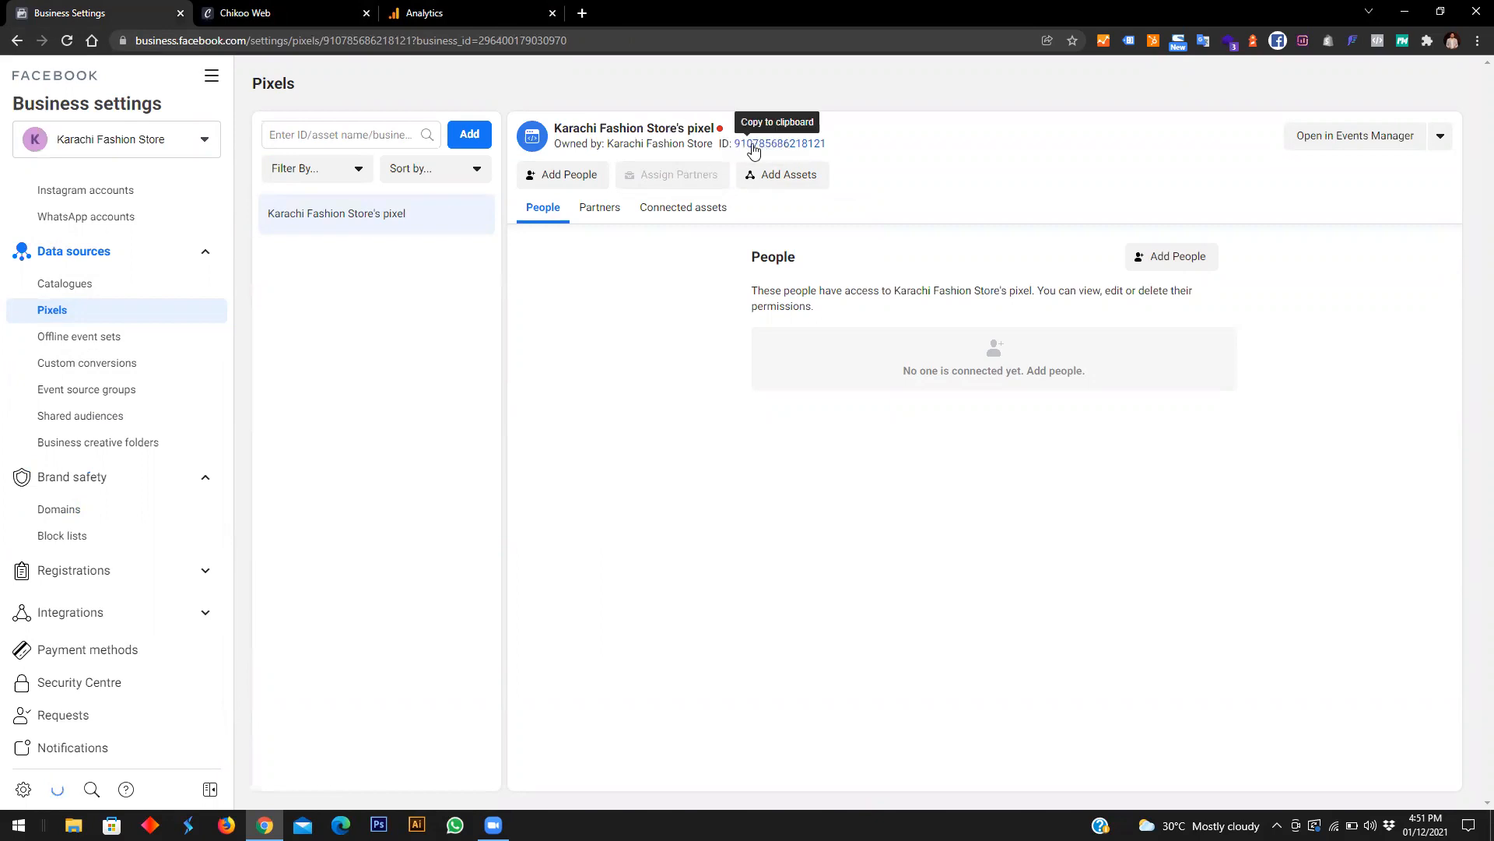
# Step: Try replacing the Facebook Pixel ID in Chikoo Web with the copied pixel ID, and undo the replacement
pyautogui.click(332, 15)
pyautogui.doubleClick(370, 253)
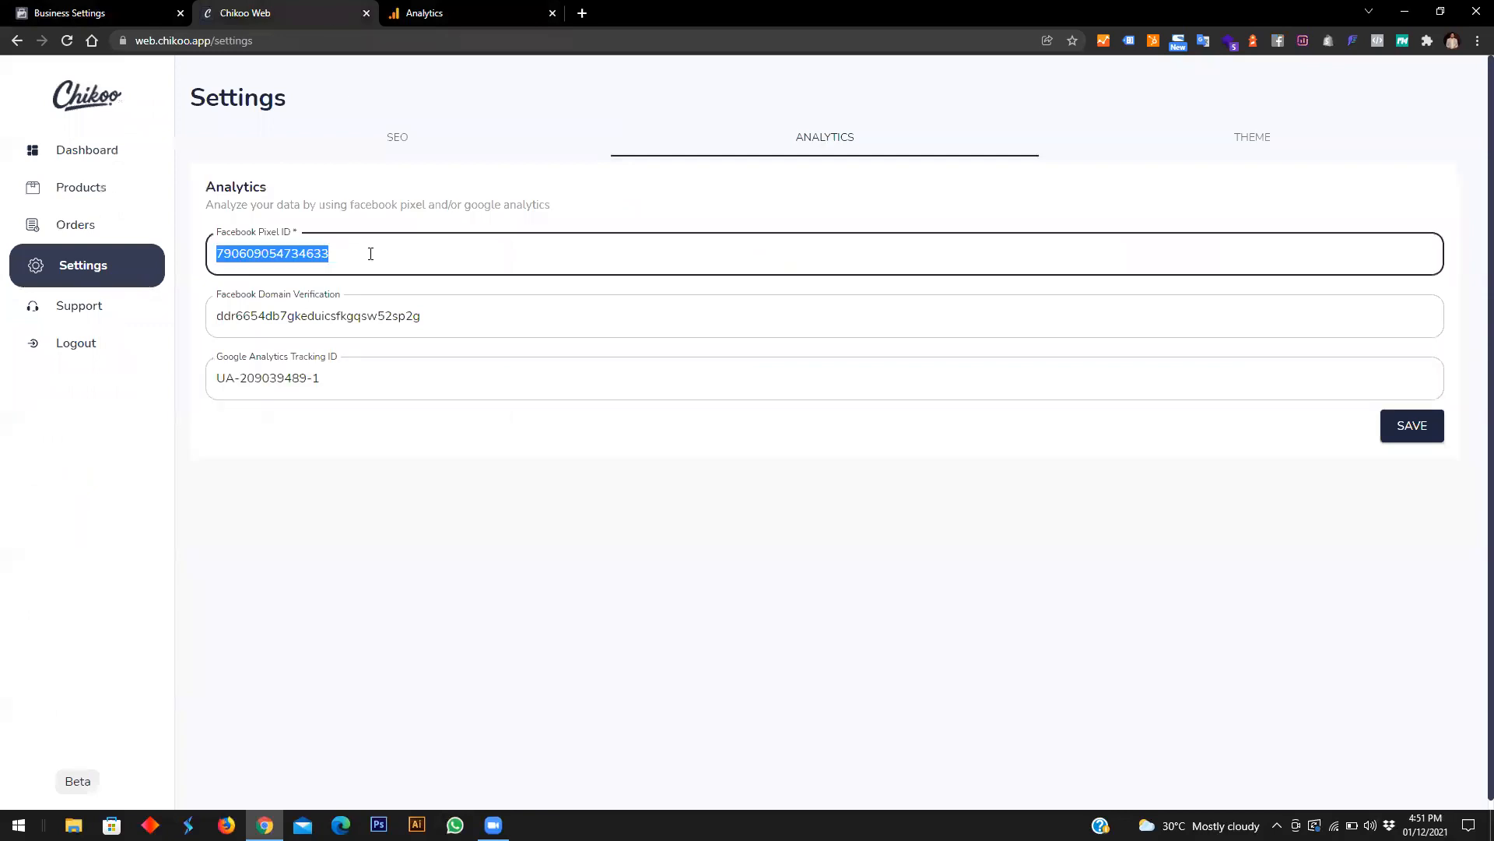
pyautogui.hotkey('ctrl', 'v')
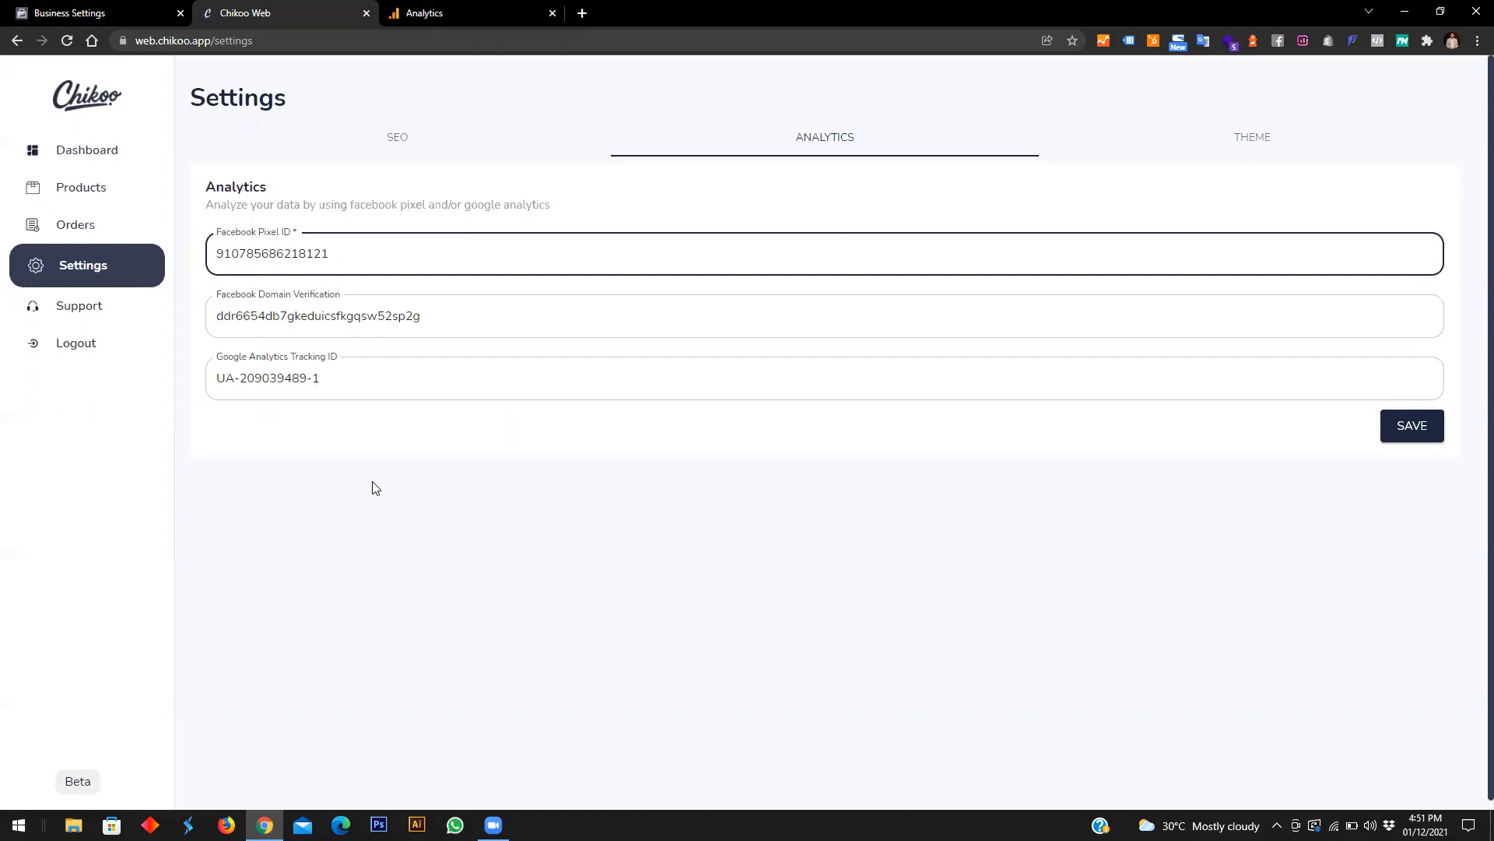
pyautogui.hotkey('ctrl', 'z')
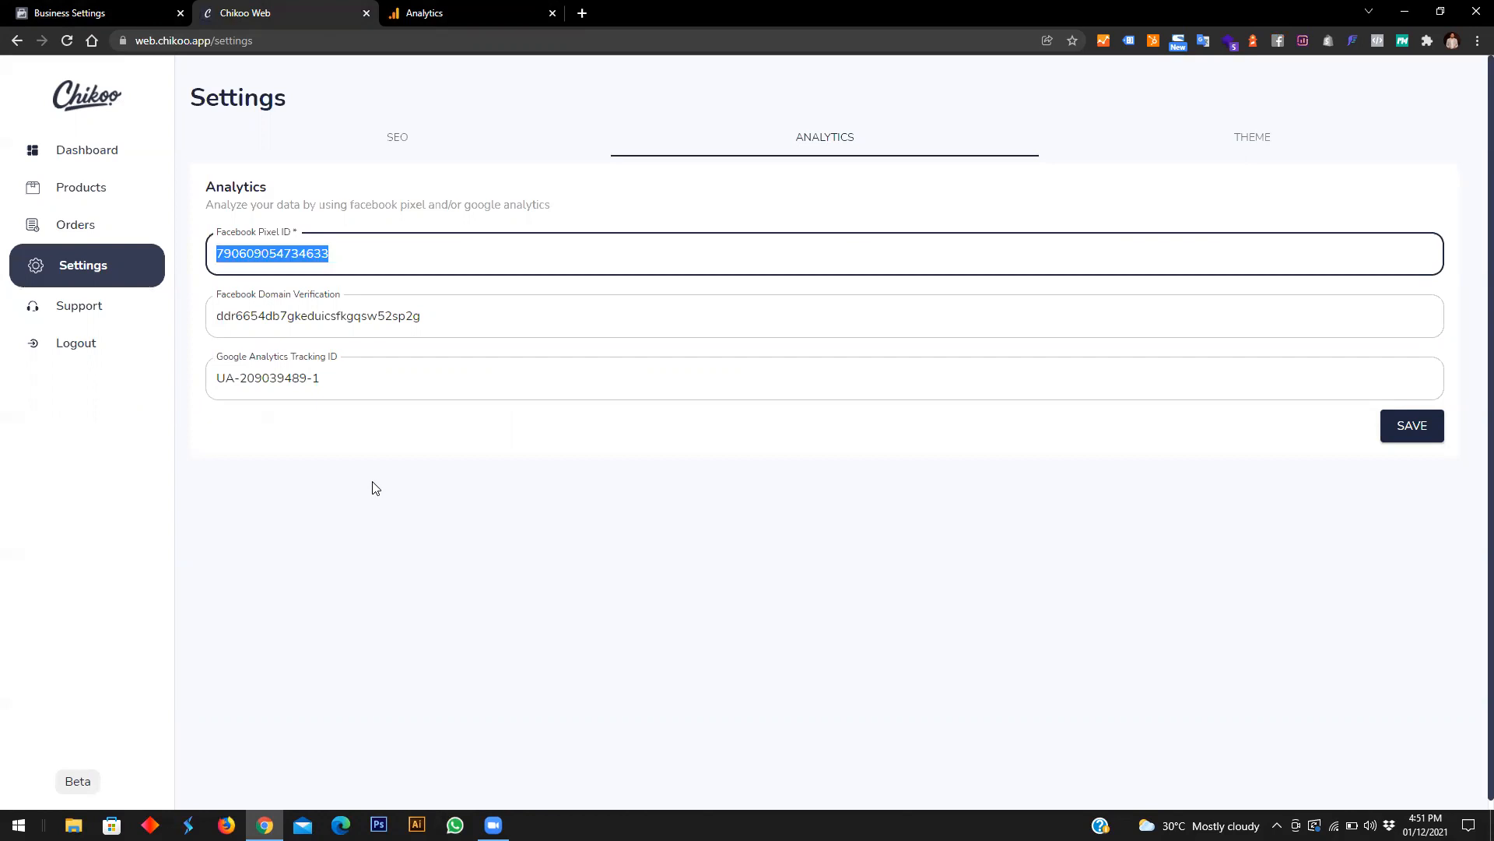
# Step: Return to Facebook Business settings and copy the domain verification meta-tag of karachifashionstore.com
pyautogui.click(84, 9)
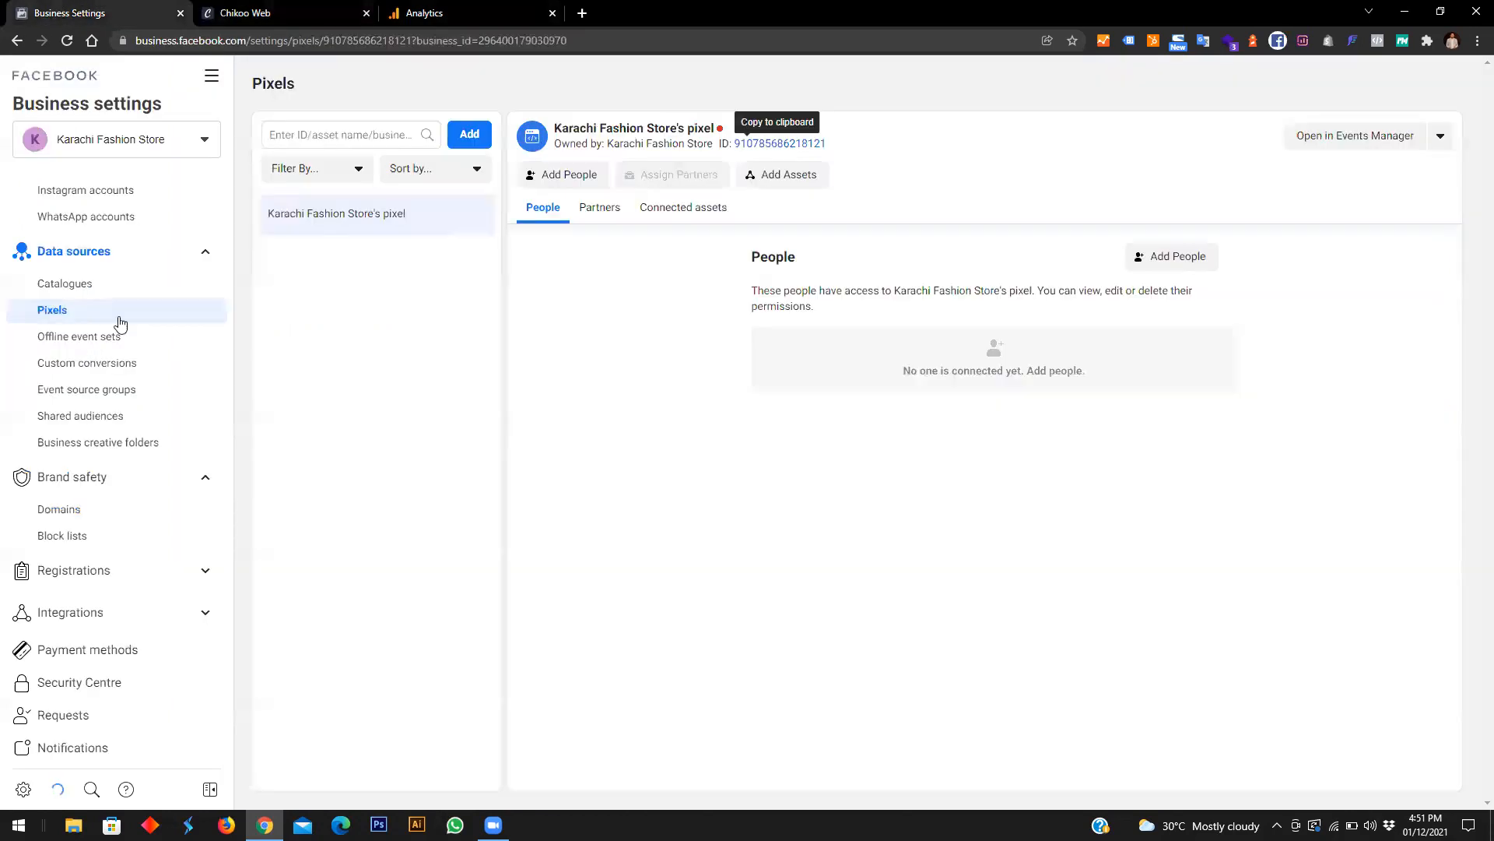
pyautogui.click(90, 513)
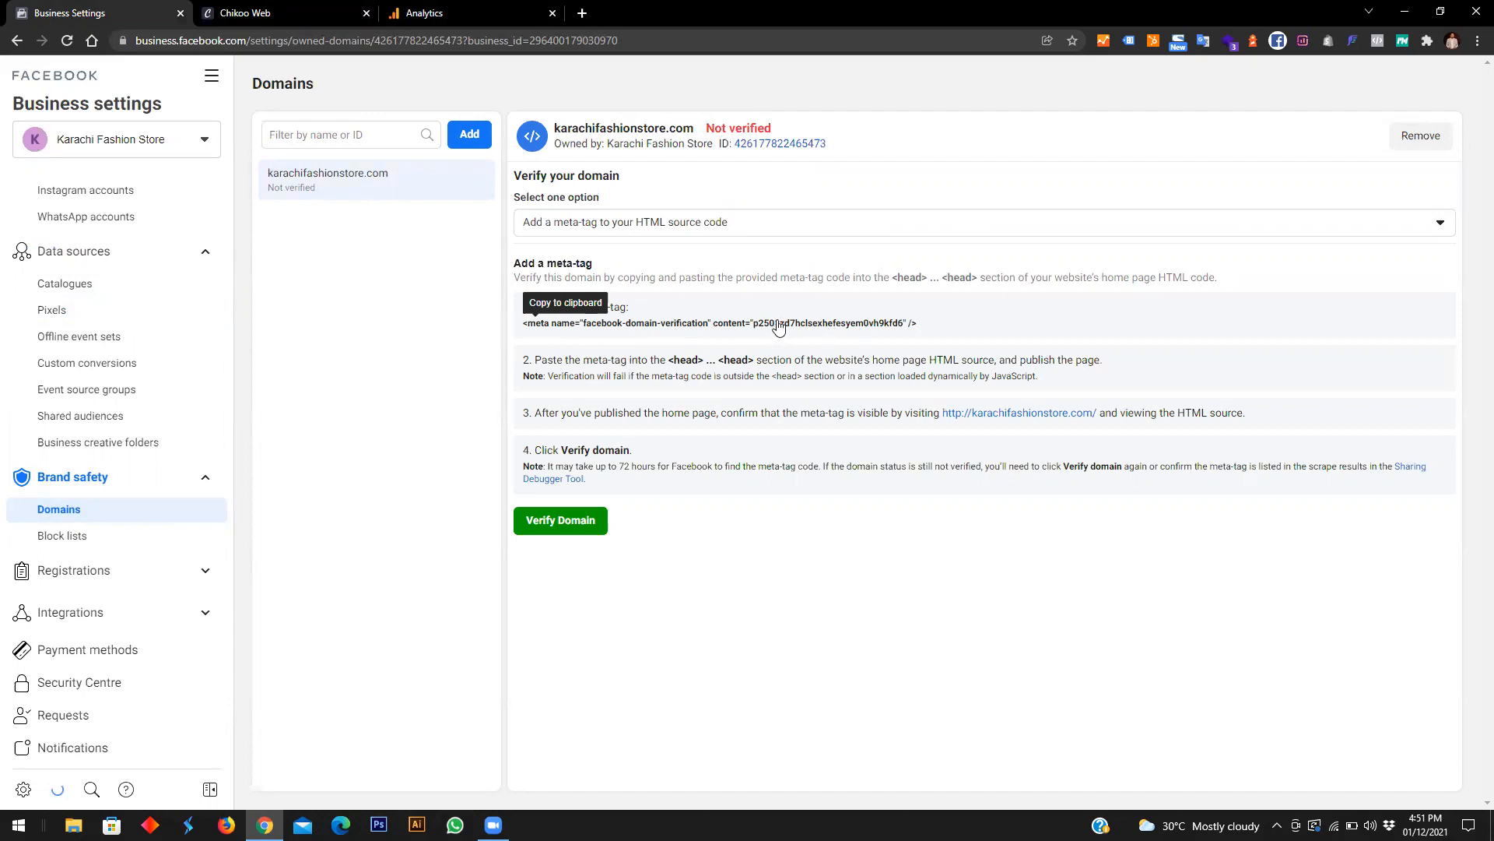
pyautogui.click(755, 332)
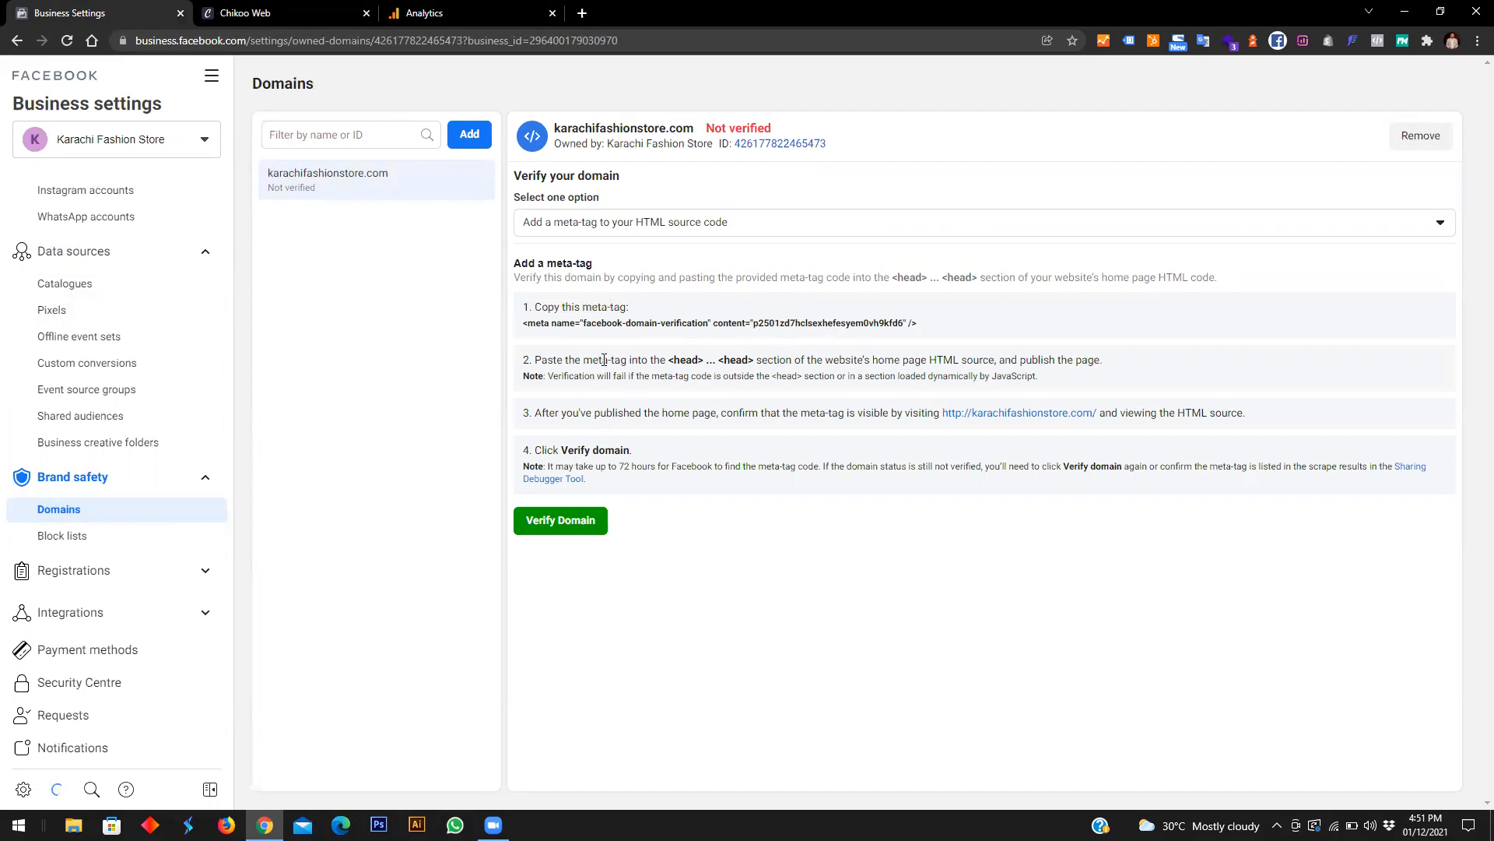
# Step: Open a blank document in Notepad
pyautogui.press('super+r')
pyautogui.write('note')
pyautogui.press('Down')
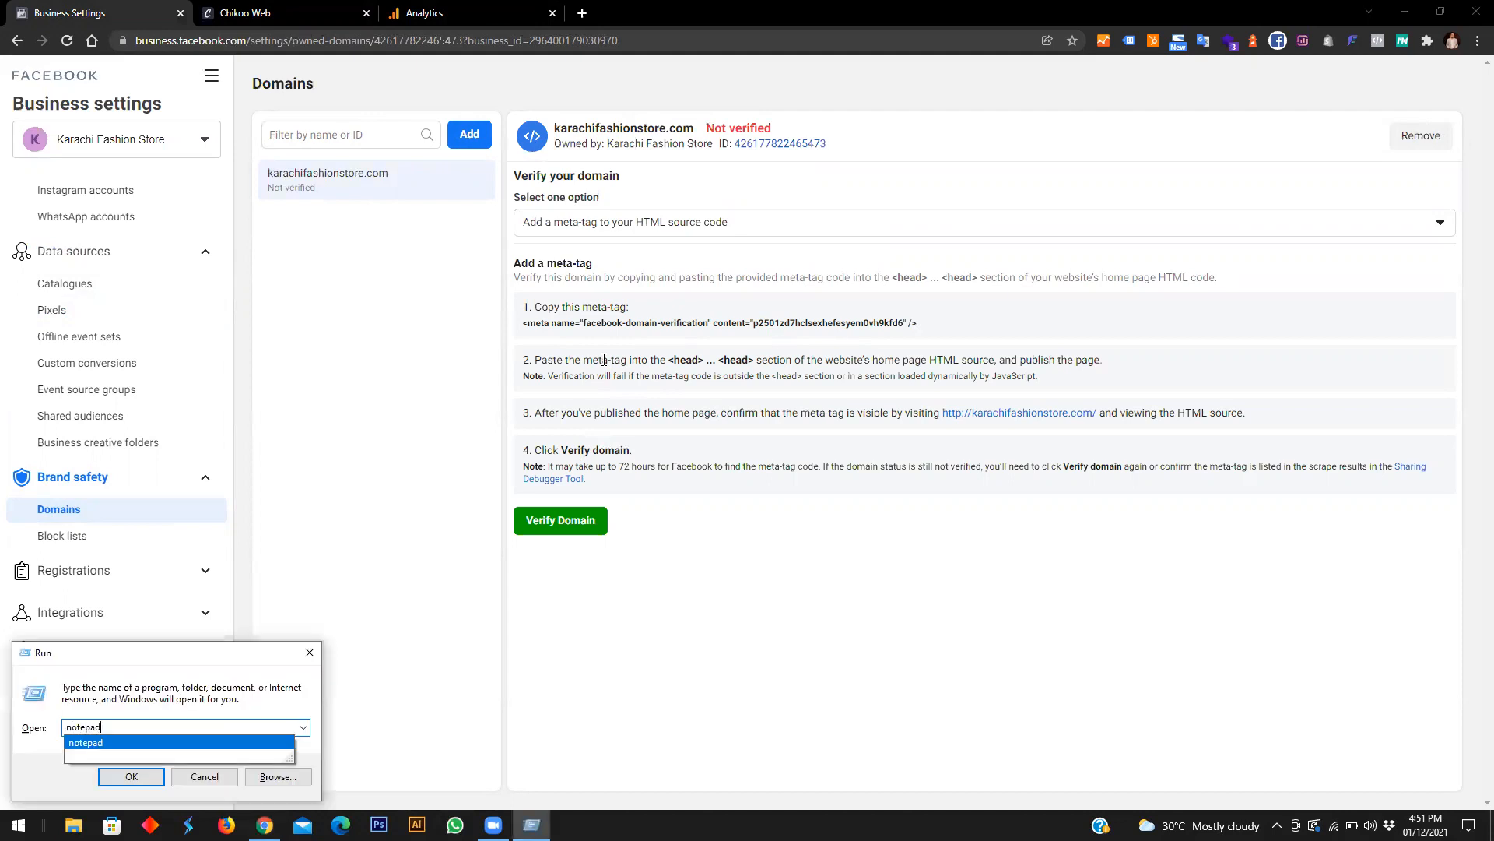
pyautogui.press('Return')
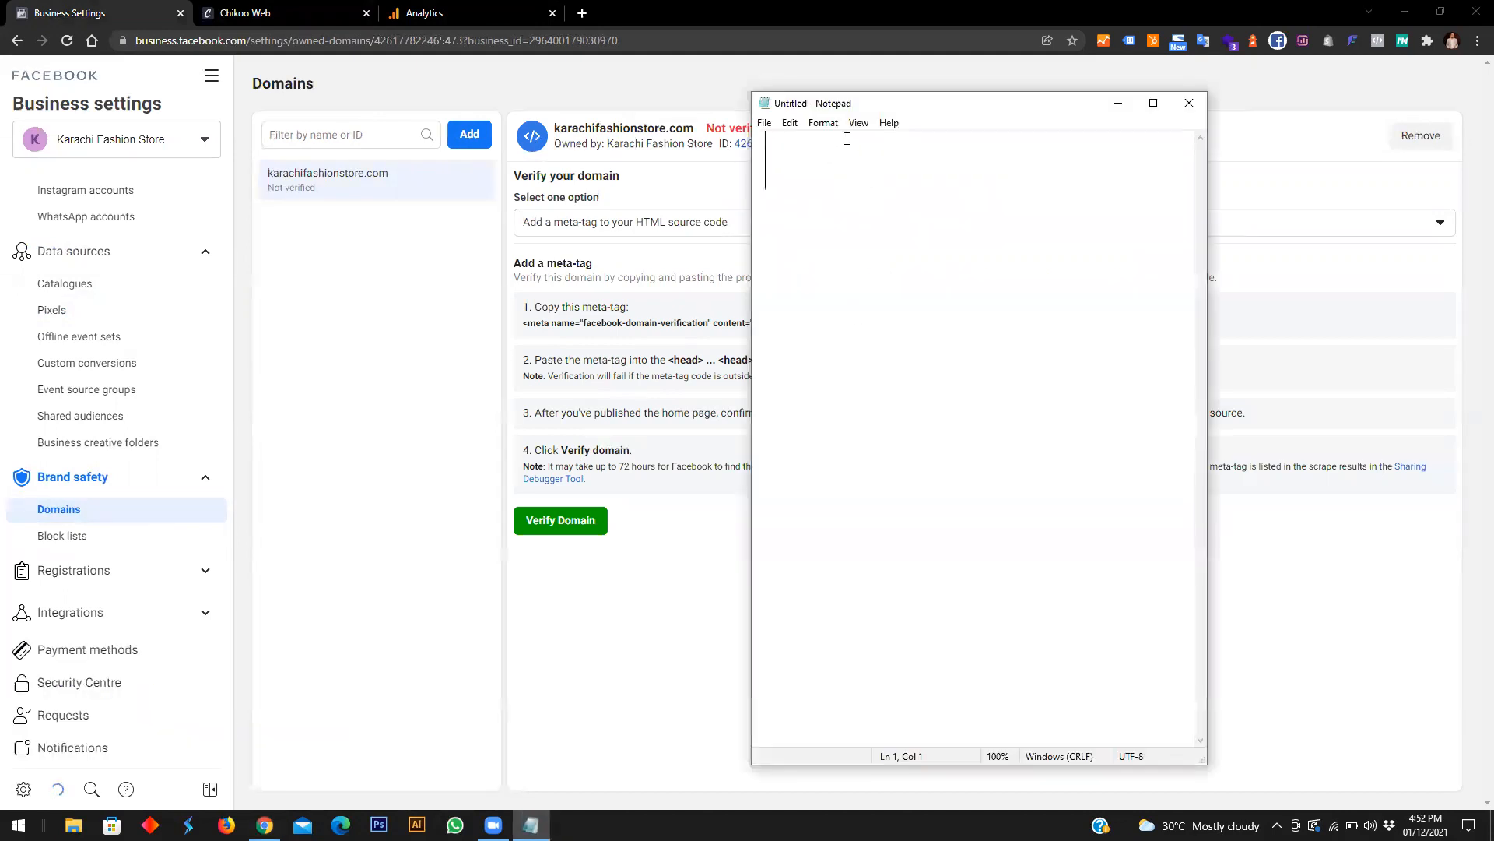
# Step: Set the Notepad font size to 24, paste the copied domain verification meta-tag, and widen the window to fit it
pyautogui.click(823, 123)
pyautogui.click(833, 159)
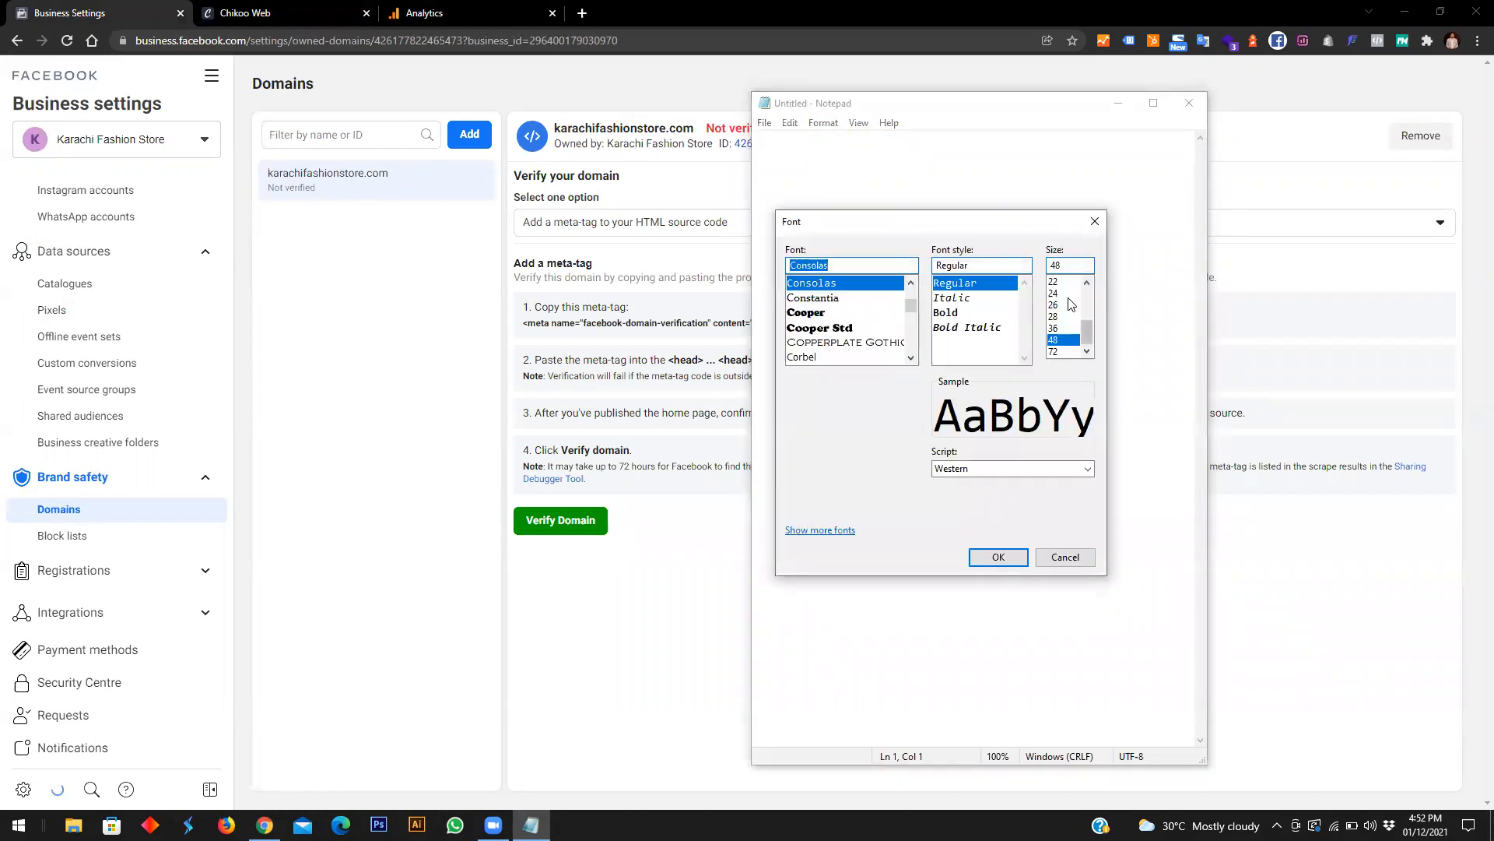
pyautogui.click(1068, 296)
pyautogui.click(1009, 559)
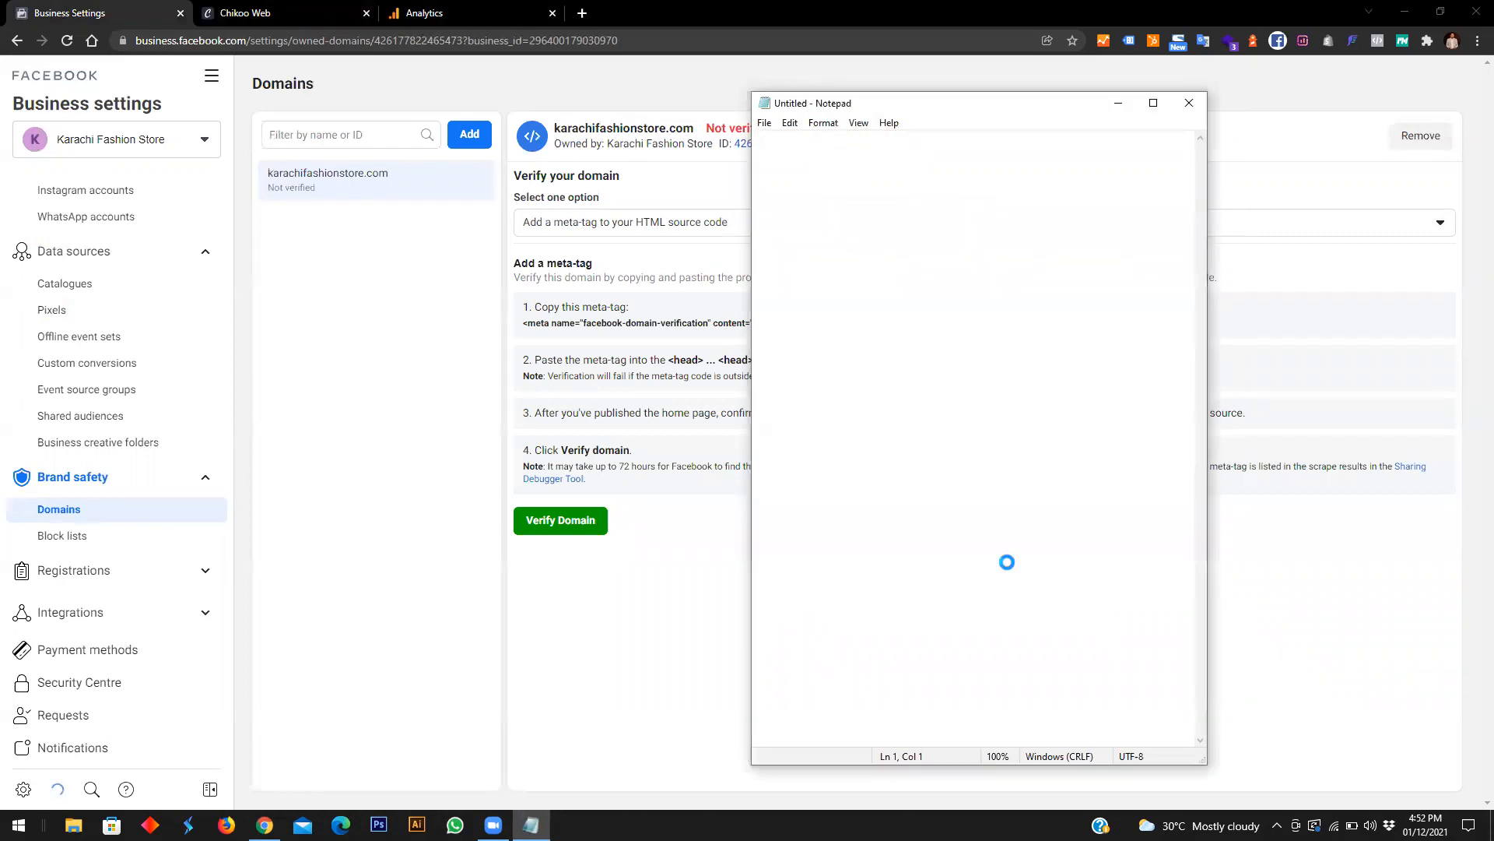
pyautogui.hotkey('ctrl', 'v')
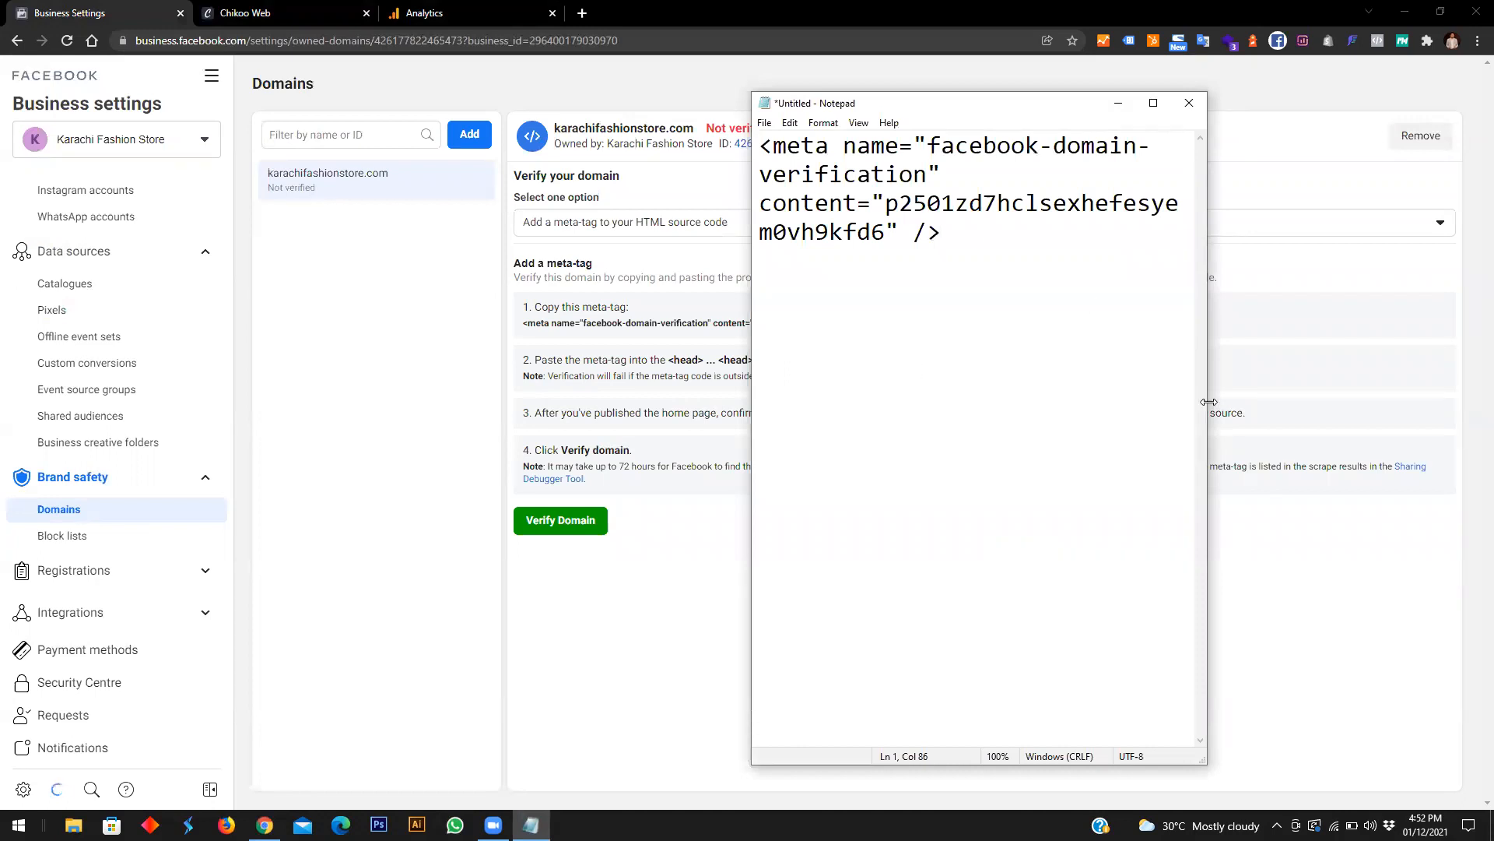
pyautogui.moveTo(1209, 402); pyautogui.dragTo(1429, 412)
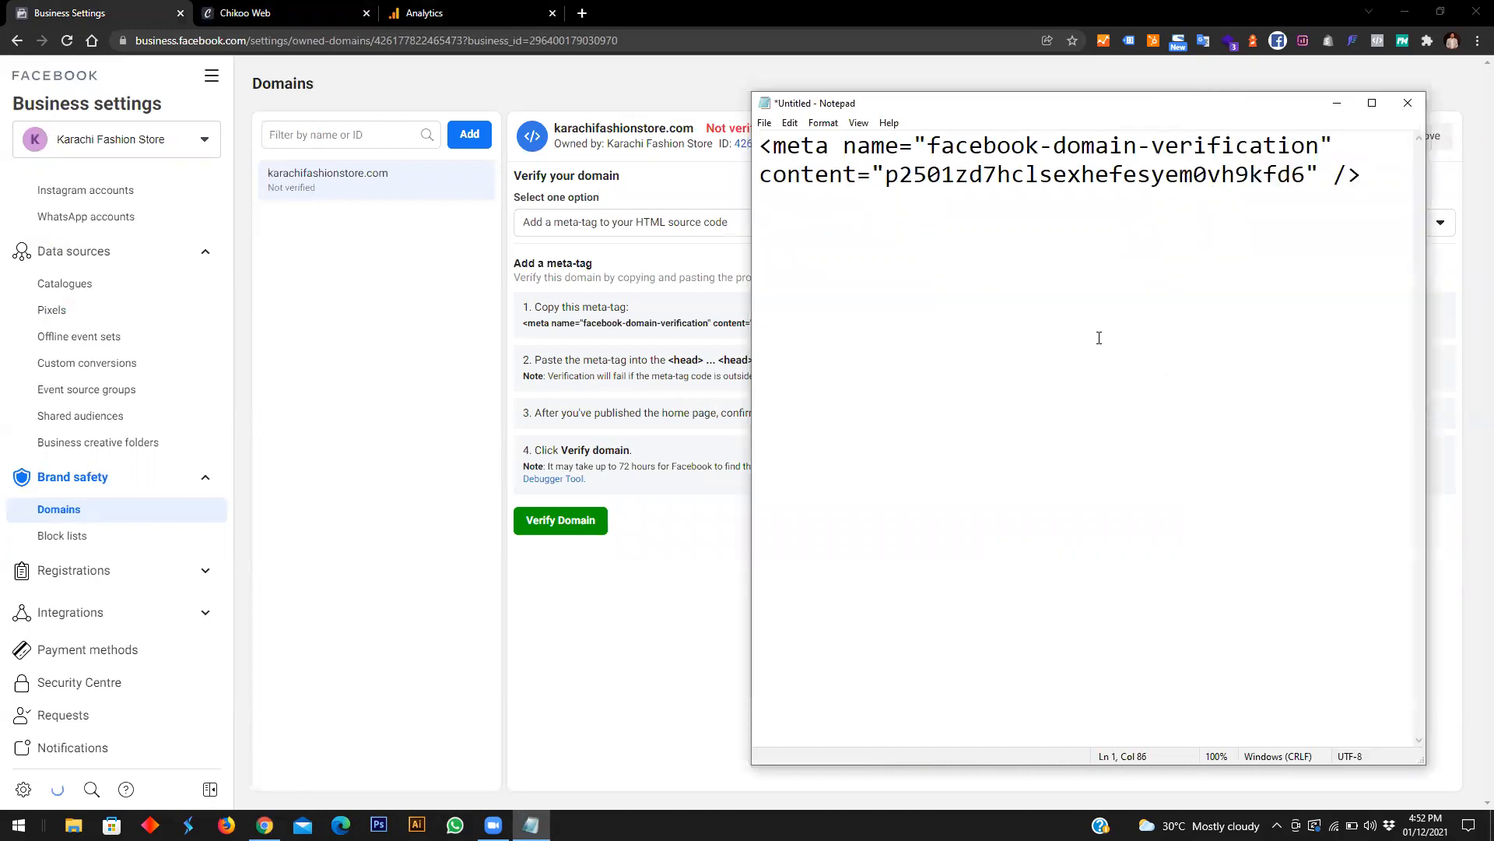
# Step: Copy only the verification code inside the content quotes of the meta-tag
pyautogui.moveTo(888, 177); pyautogui.dragTo(1303, 183)
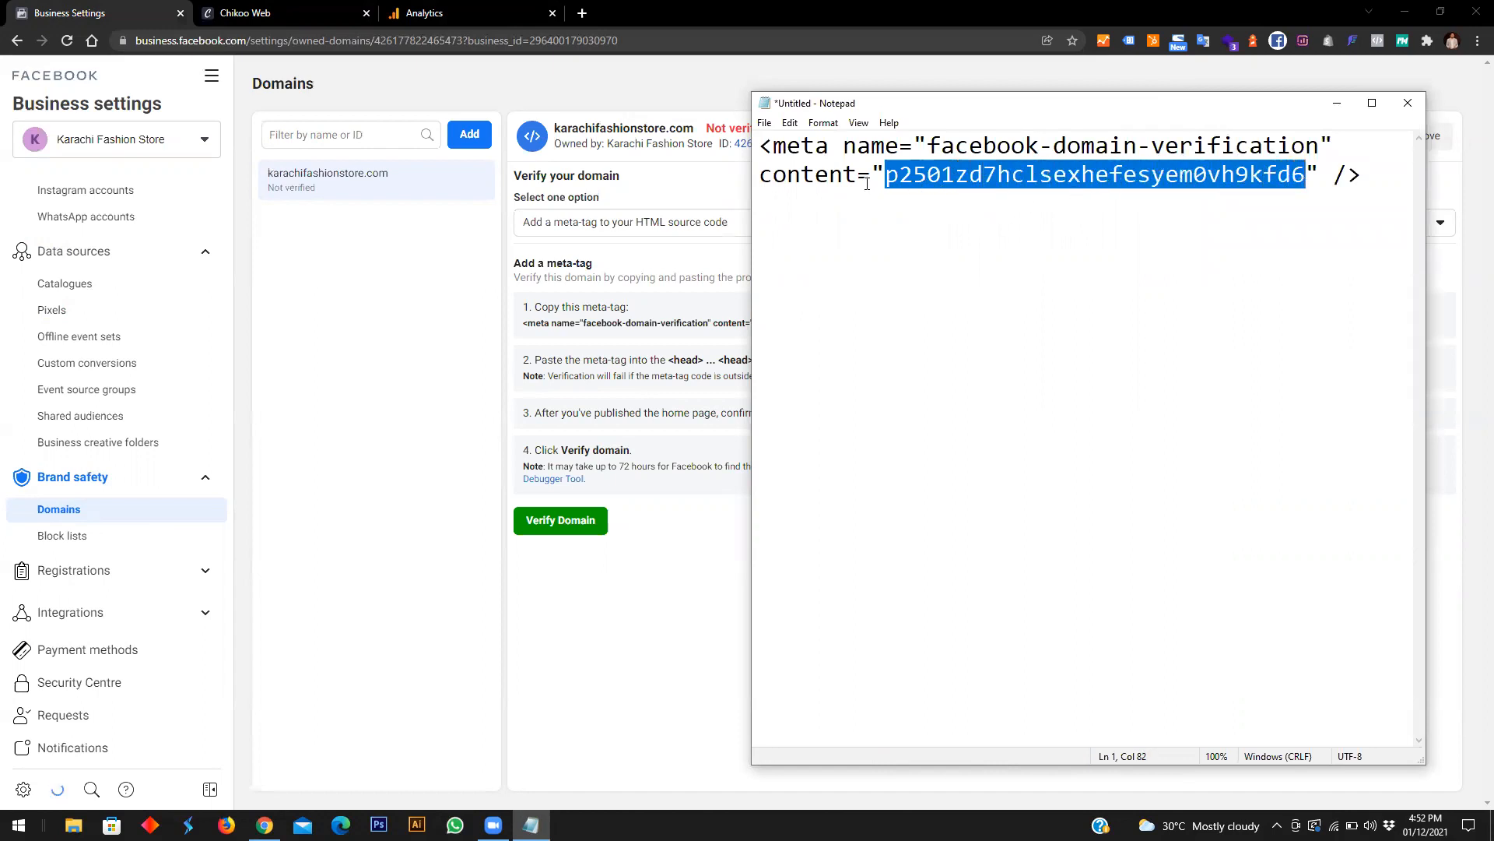
pyautogui.rightClick(1064, 178)
pyautogui.click(1097, 229)
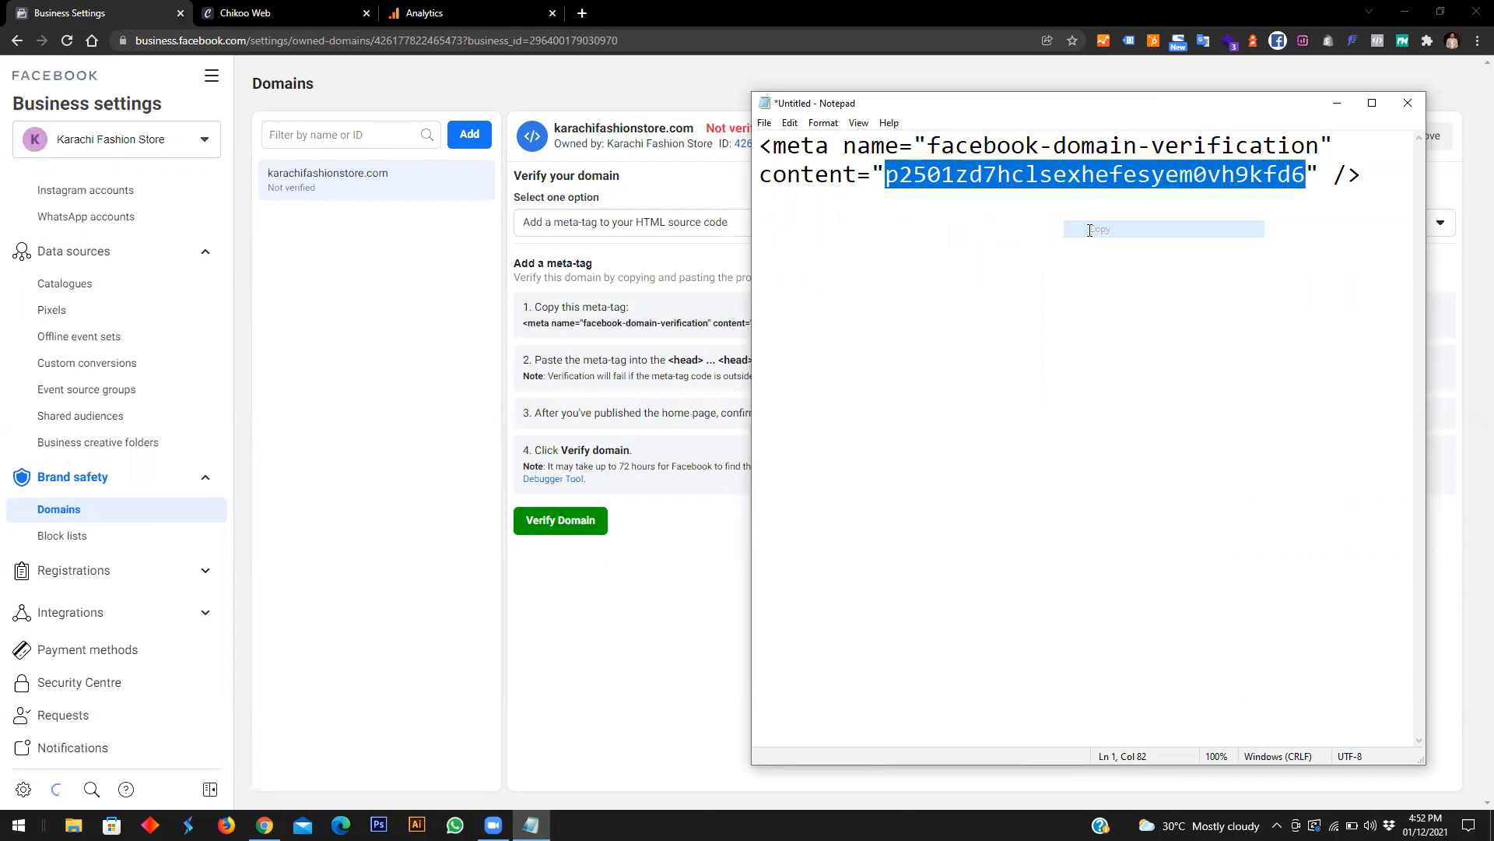
# Step: Switch to Chikoo Web, try replacing the Facebook Domain Verification value with the copied code, and undo the replacement
pyautogui.click(312, 6)
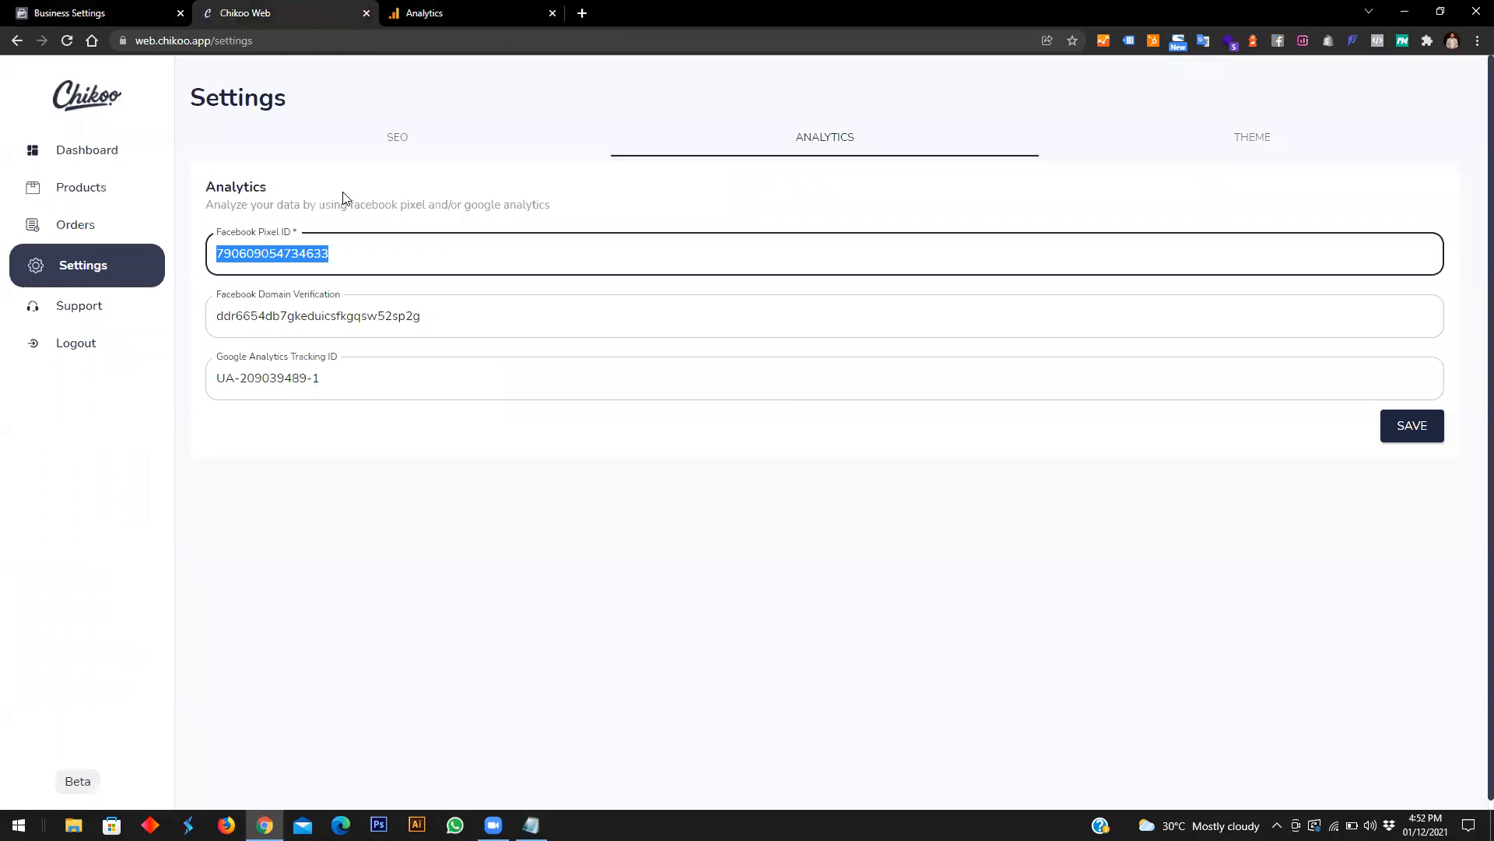
pyautogui.doubleClick(342, 319)
pyautogui.hotkey('ctrl', 'v')
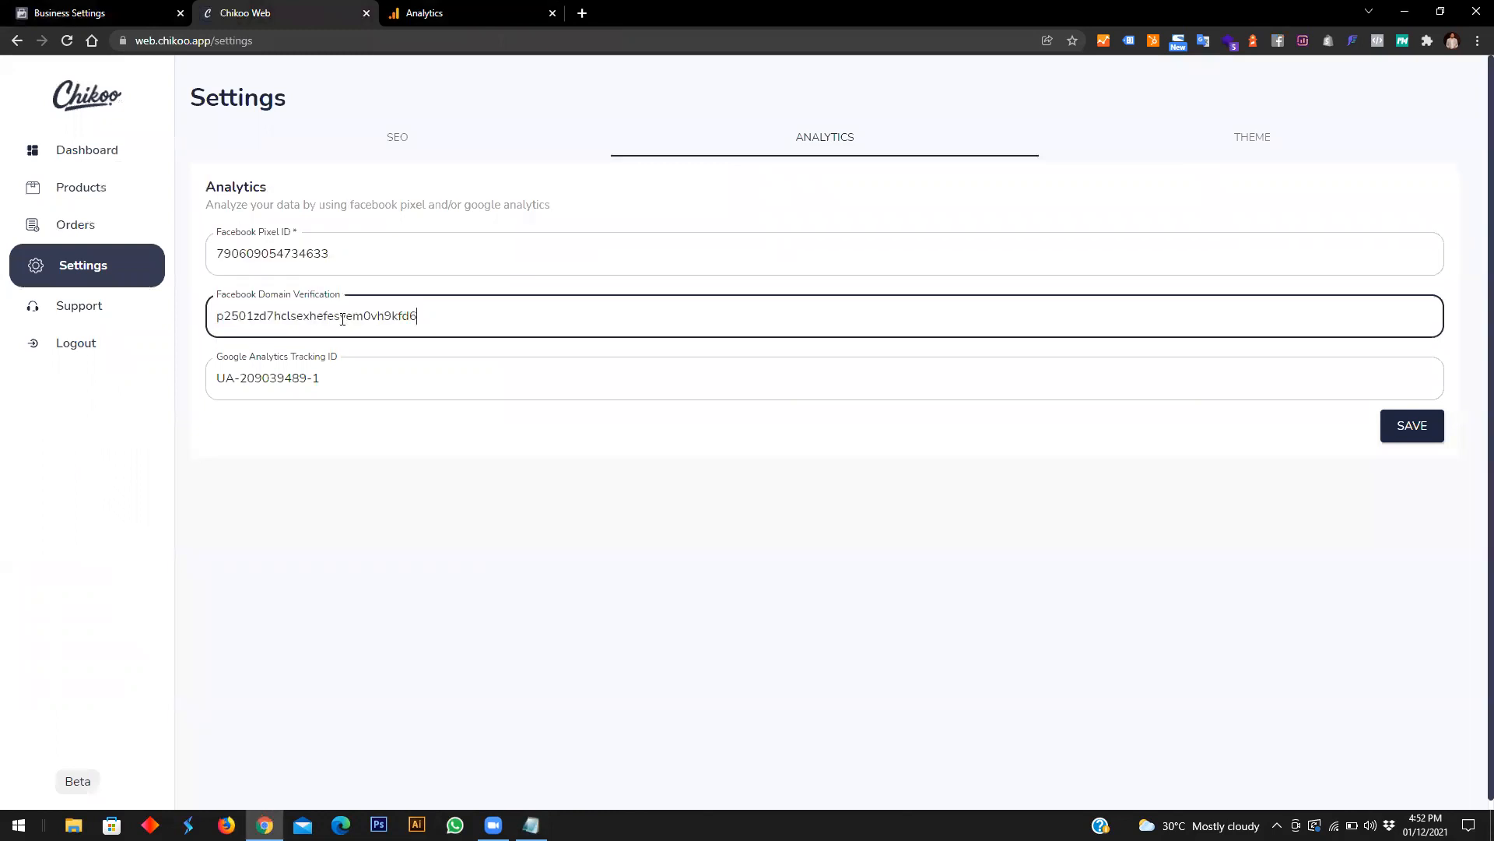
pyautogui.click(360, 453)
pyautogui.click(277, 301)
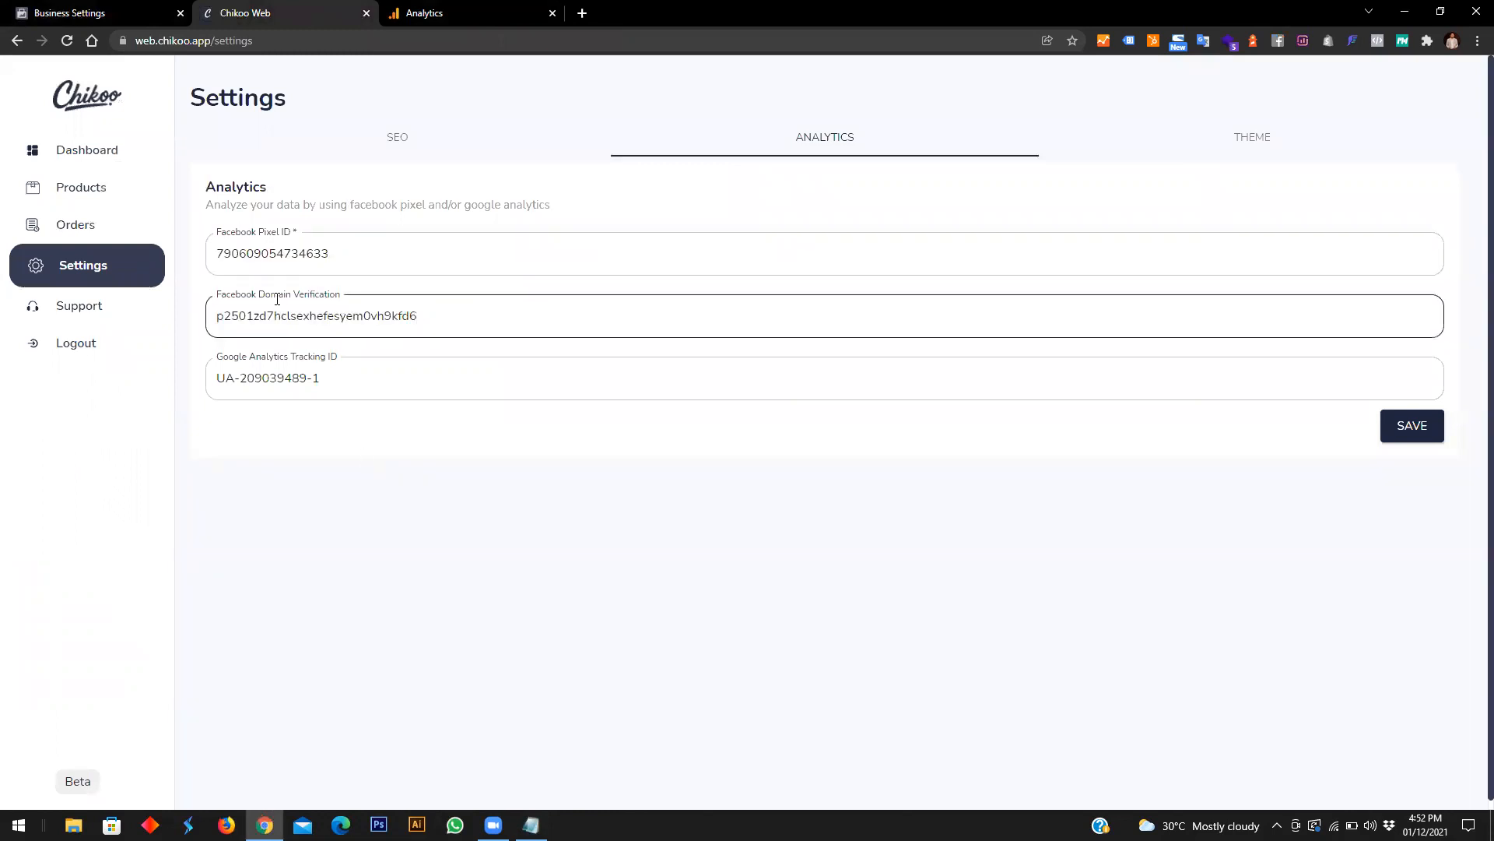
pyautogui.hotkey('ctrl', 'z')
# Step: Save the analytics settings in Chikoo Web
pyautogui.click(97, 8)
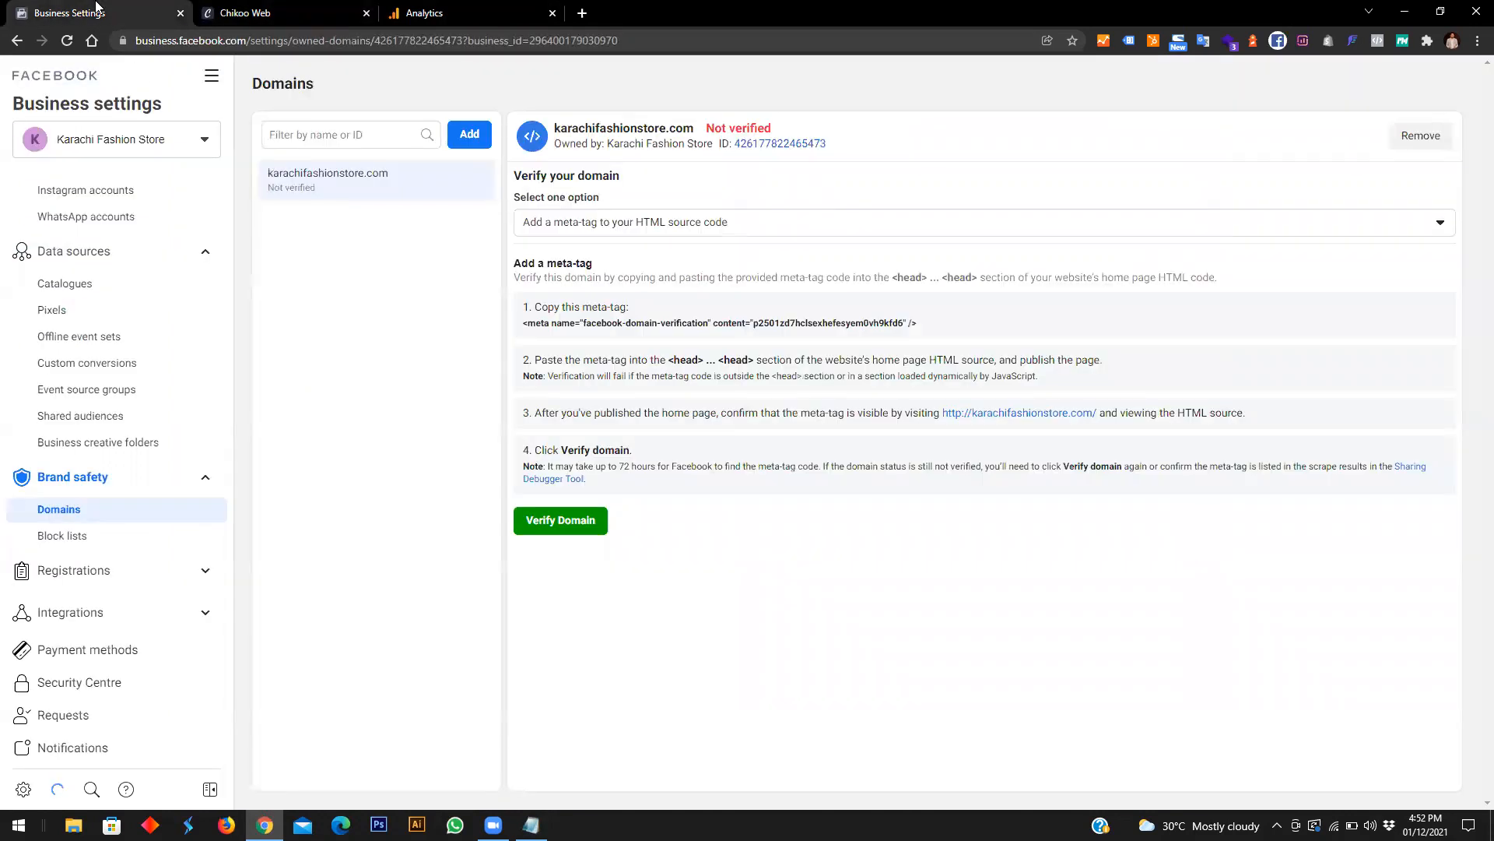
pyautogui.click(244, 7)
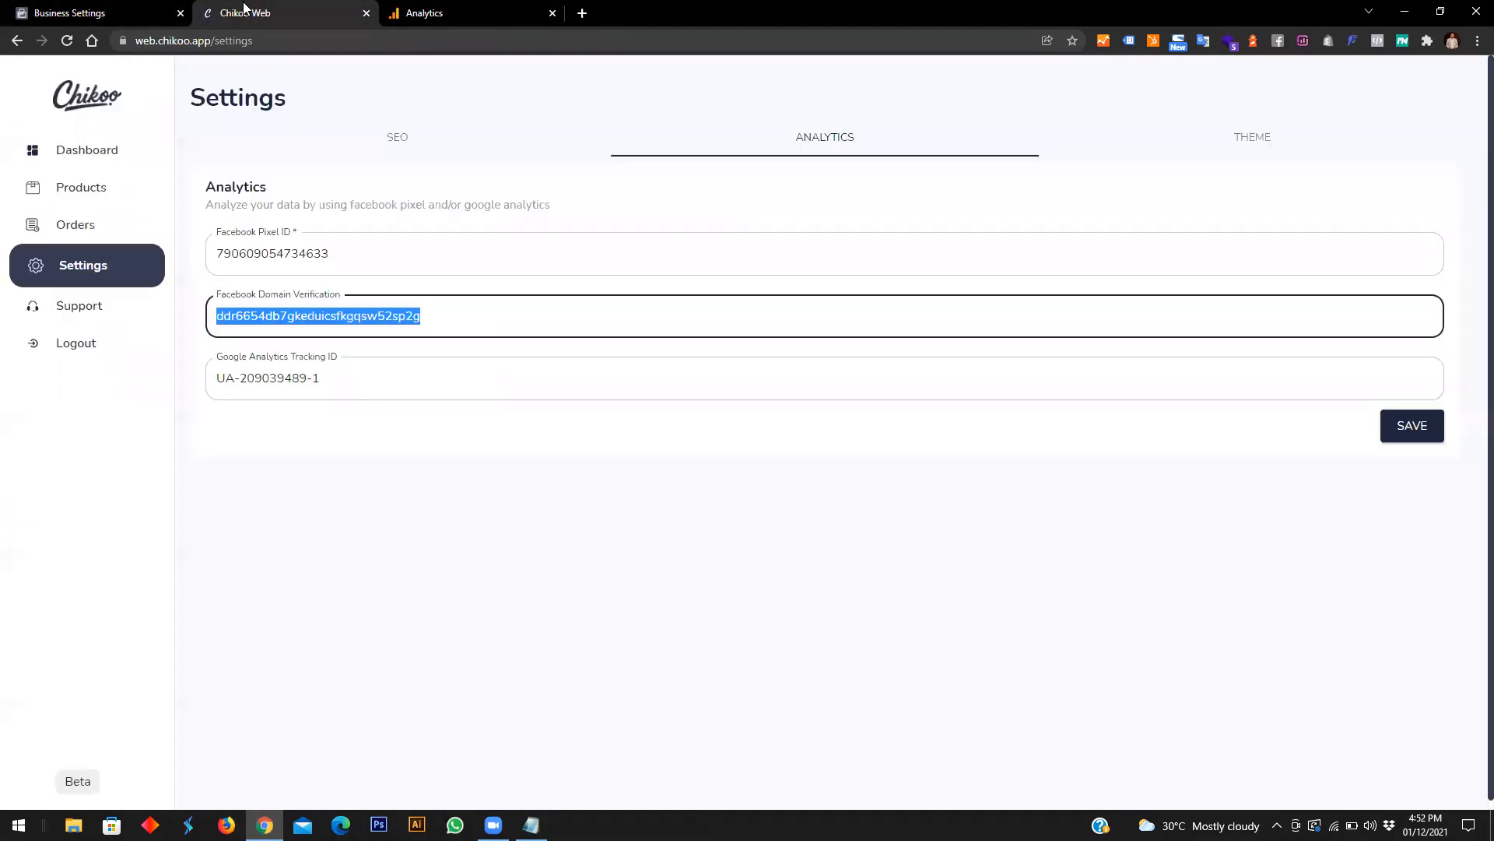
pyautogui.click(549, 446)
pyautogui.click(1388, 435)
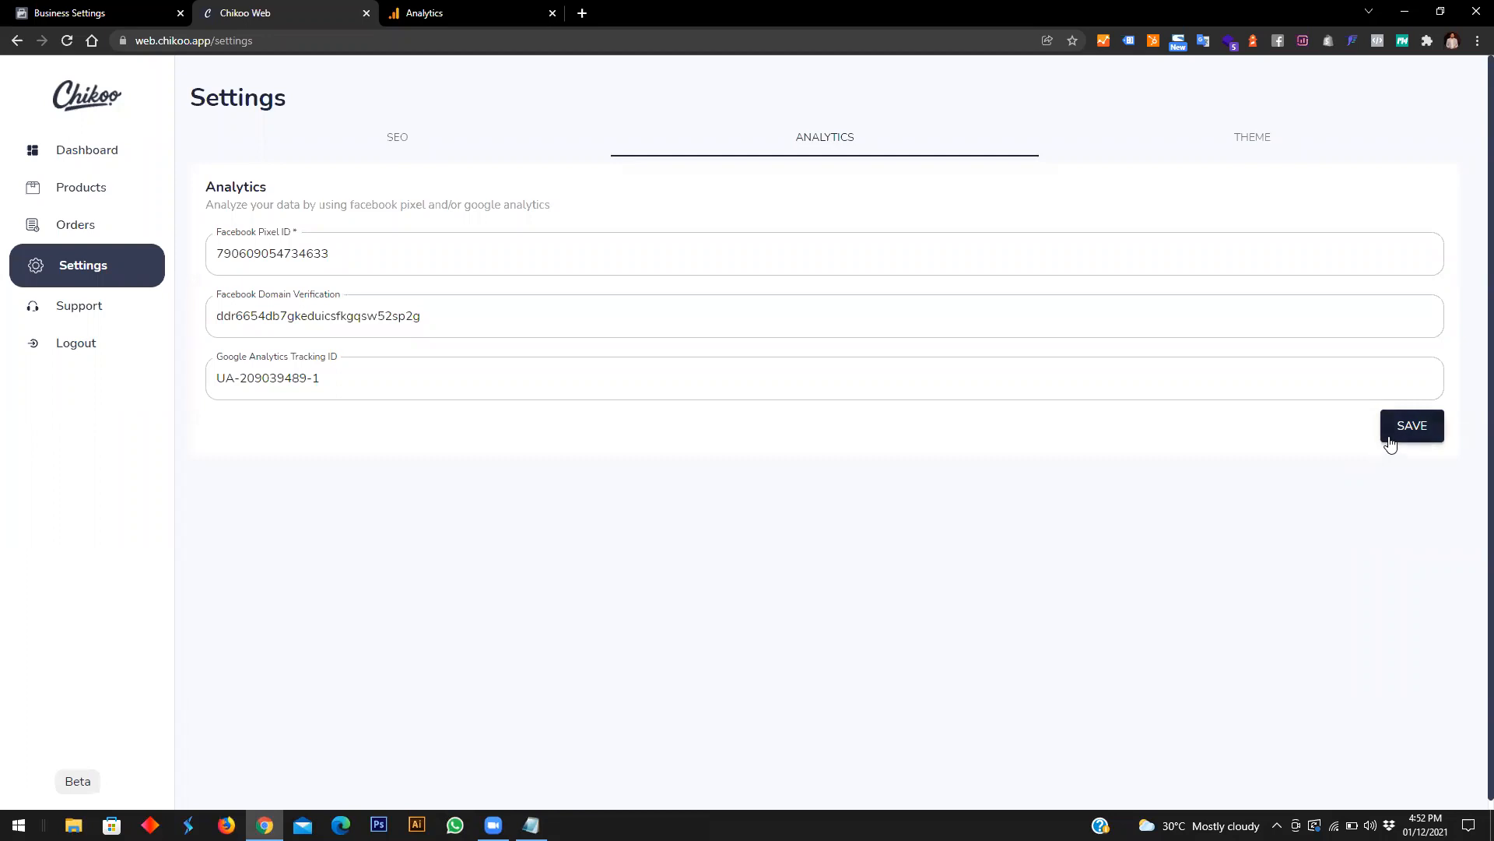
pyautogui.click(1390, 441)
# Step: Return to Facebook Business settings and try to verify the karachifashionstore.com domain
pyautogui.click(69, 10)
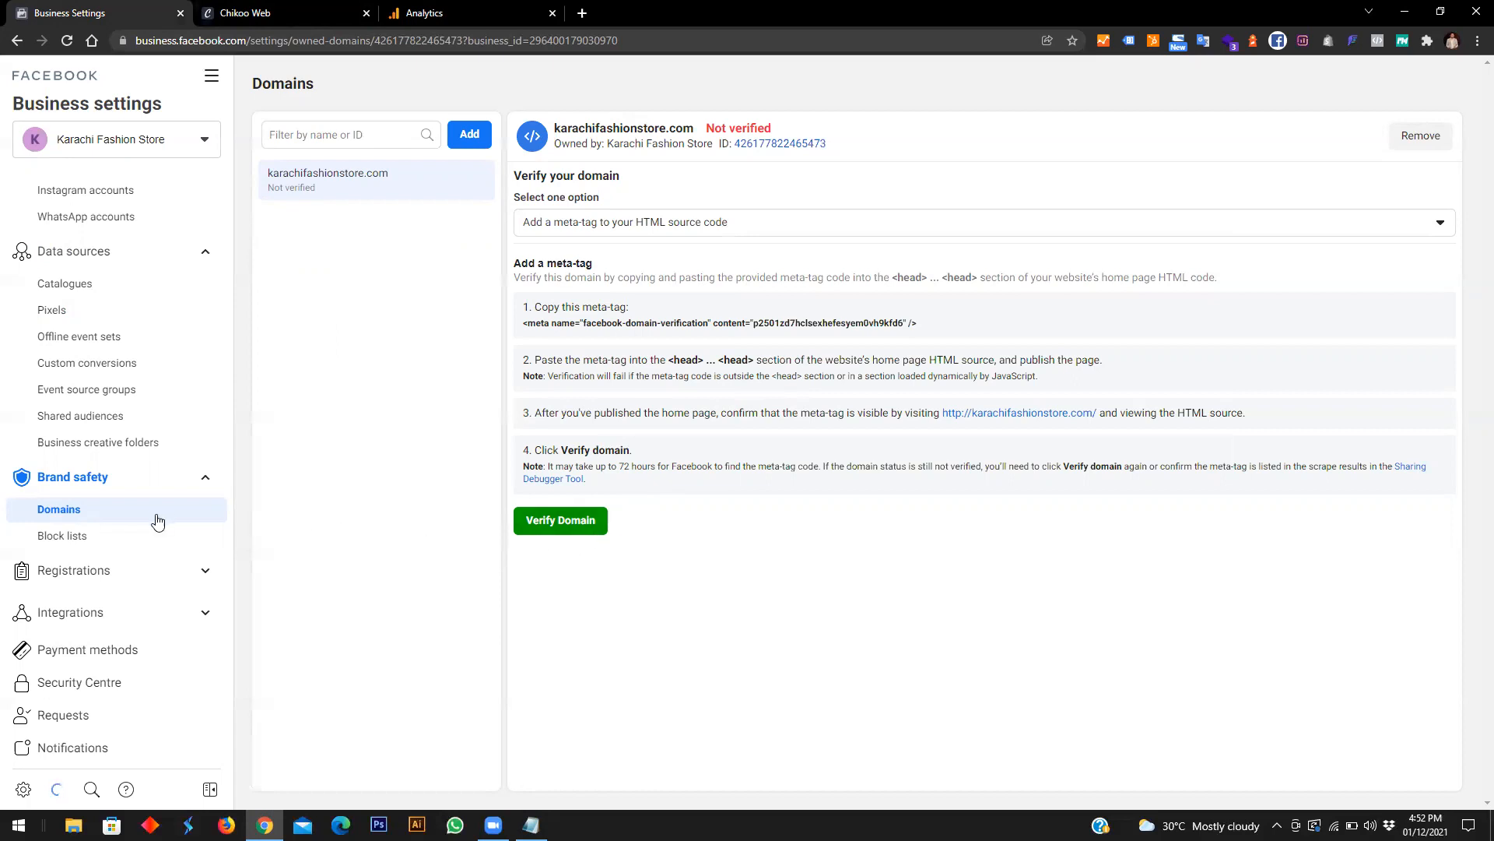
pyautogui.click(572, 529)
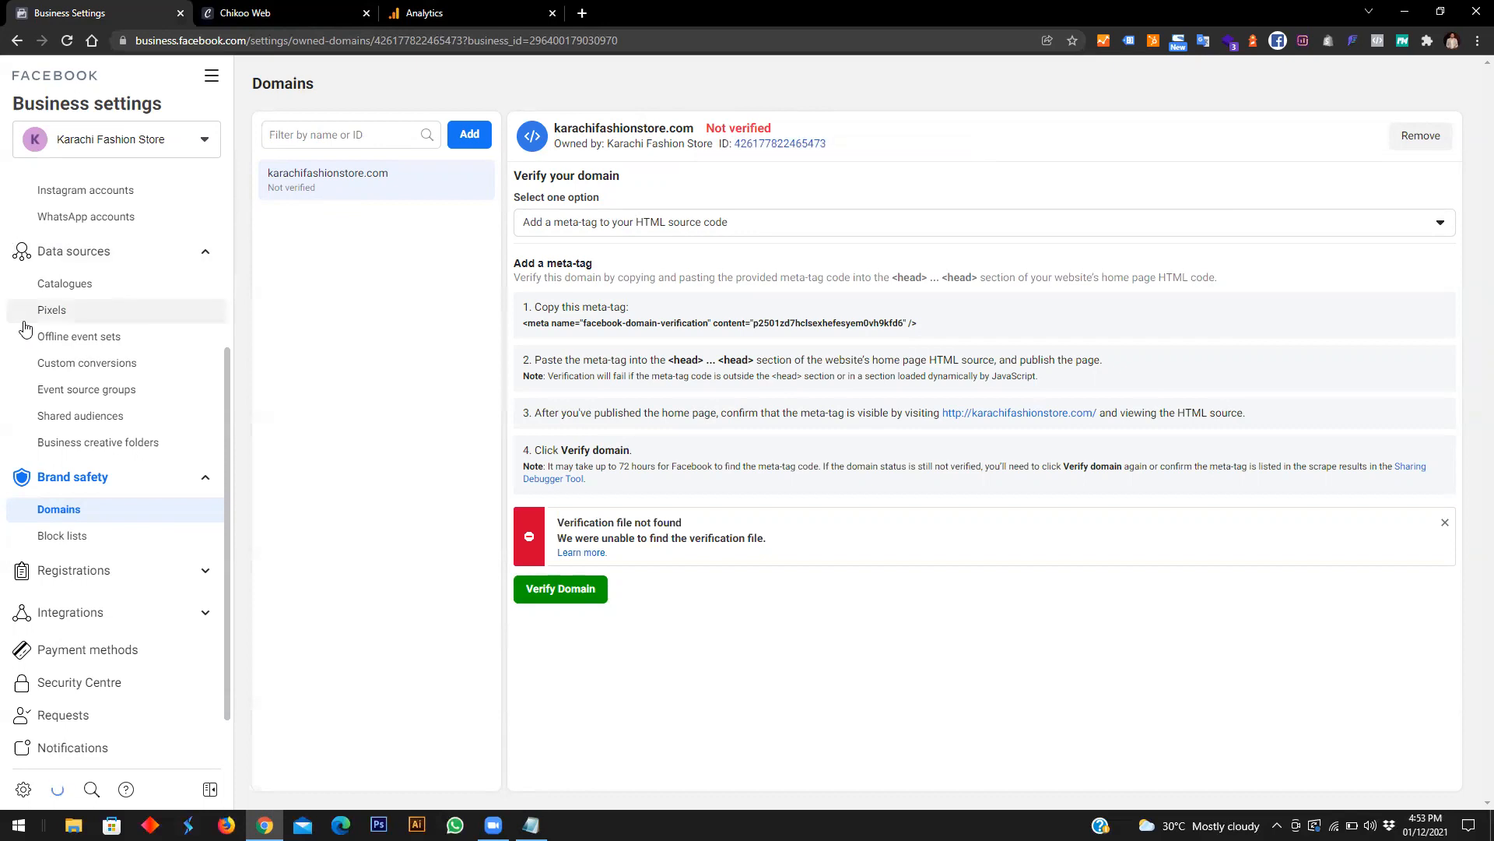
# Step: Open Karachi Fashion Store's pixel and check its activity status
pyautogui.click(49, 311)
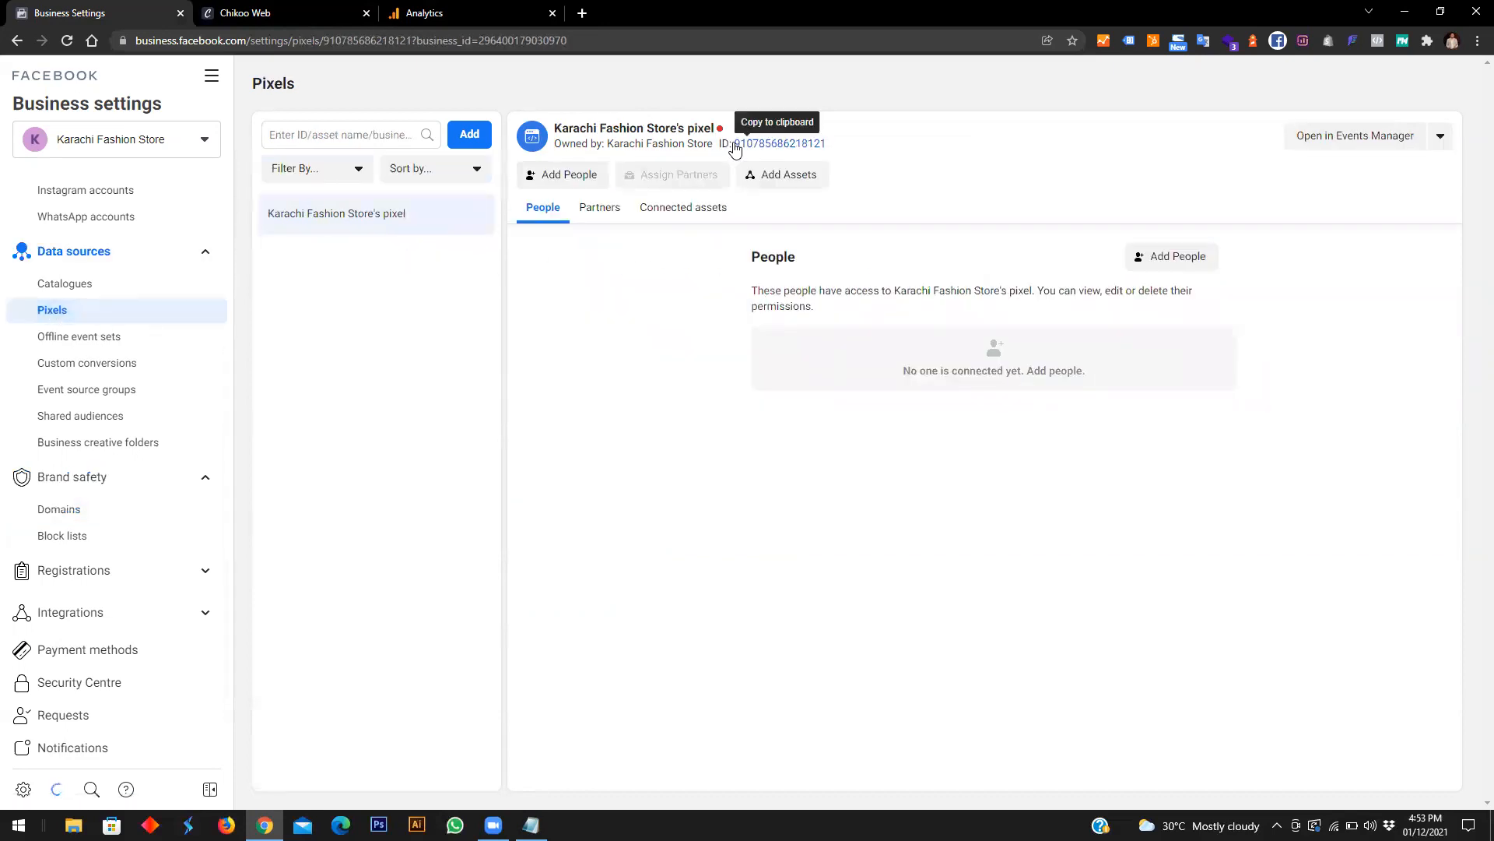
pyautogui.moveTo(719, 132)
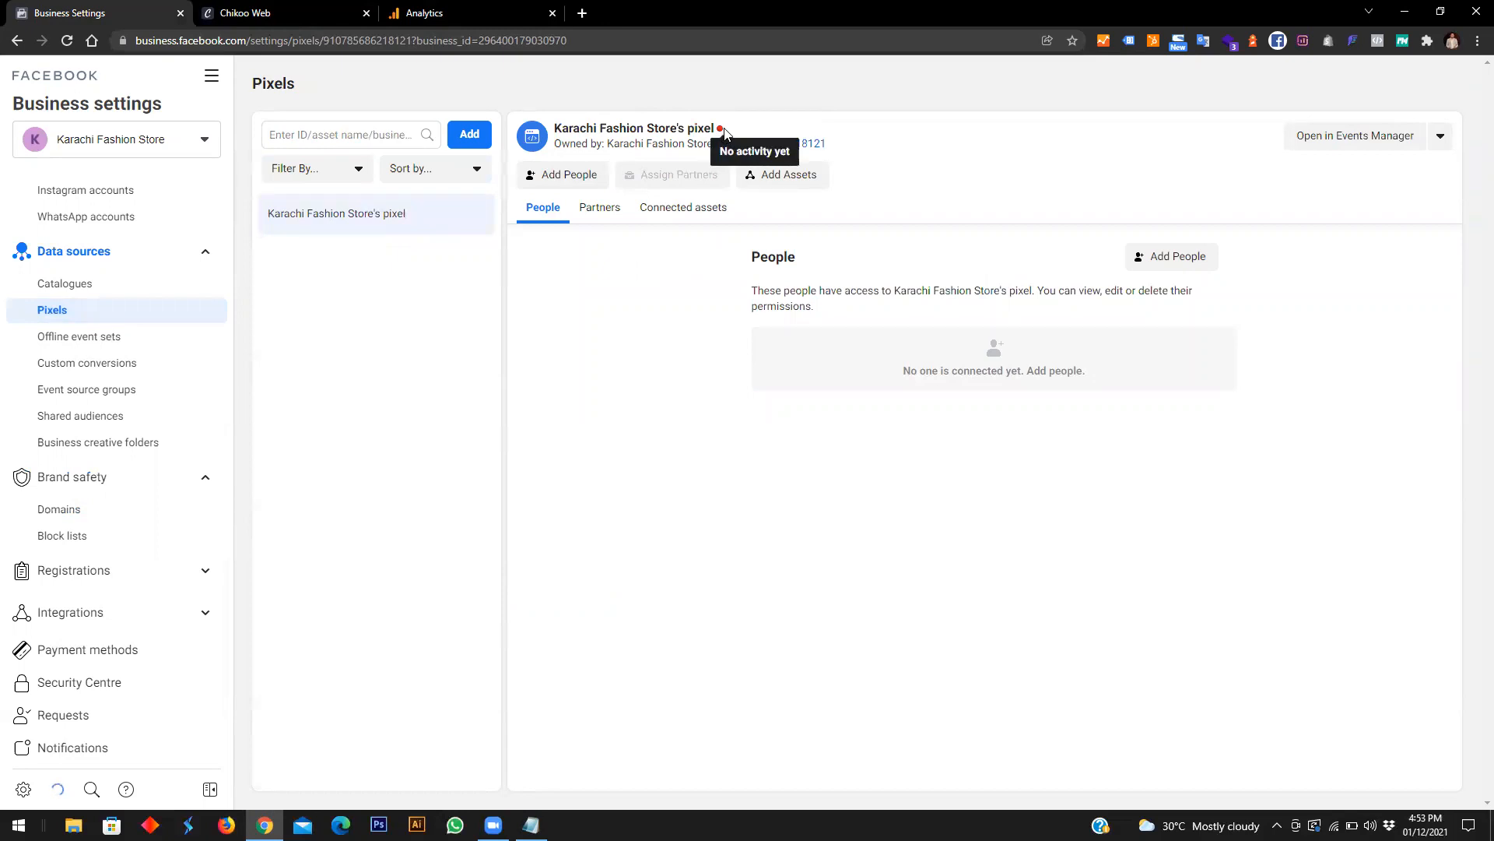
# Step: Switch Business settings to the GetChikoo business account and open its list of pixels
pyautogui.click(113, 141)
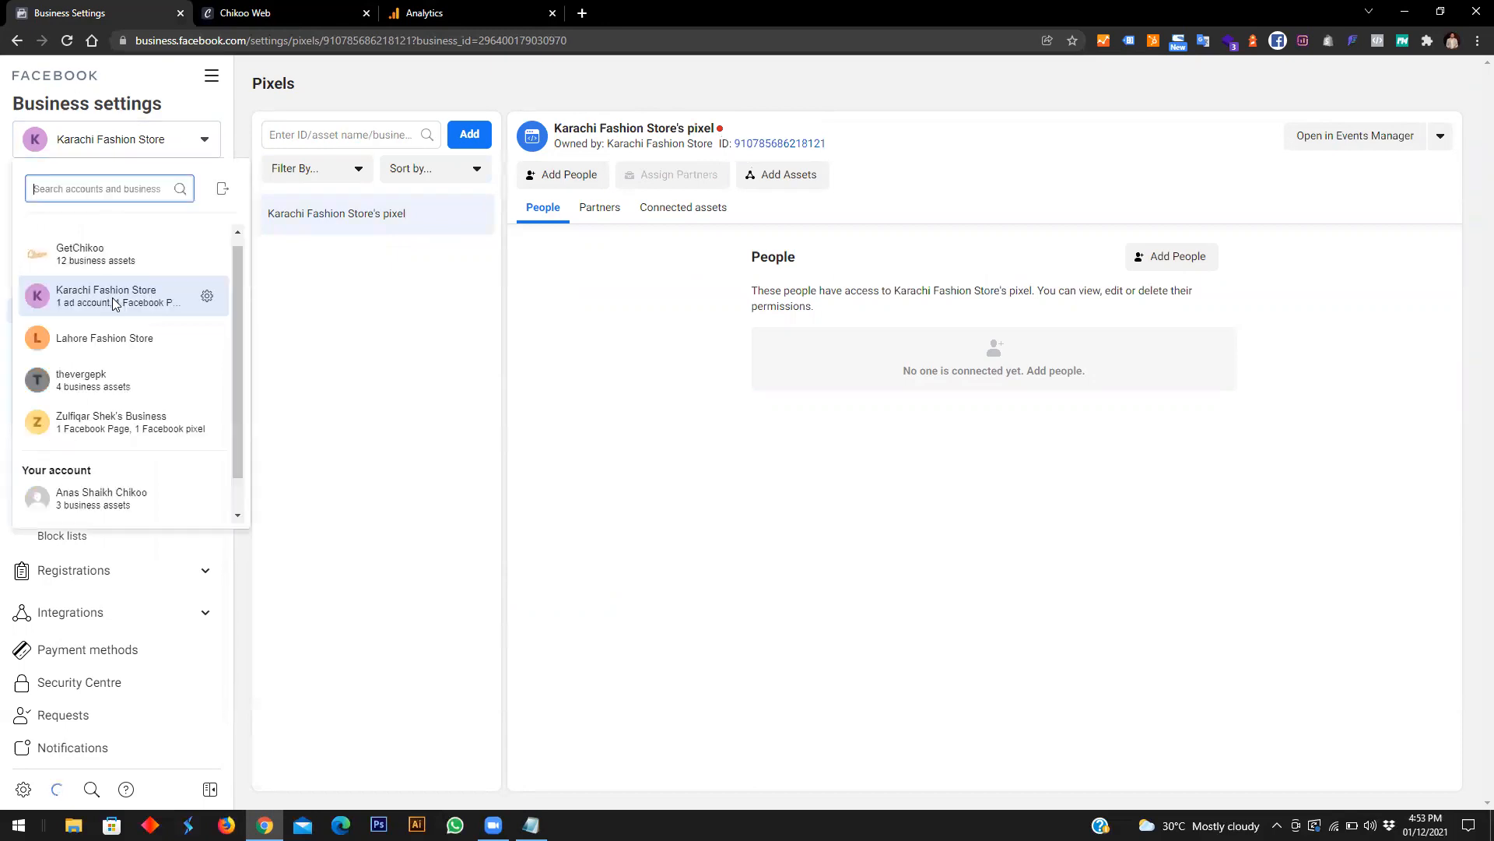
pyautogui.scroll(1, 164, 368)
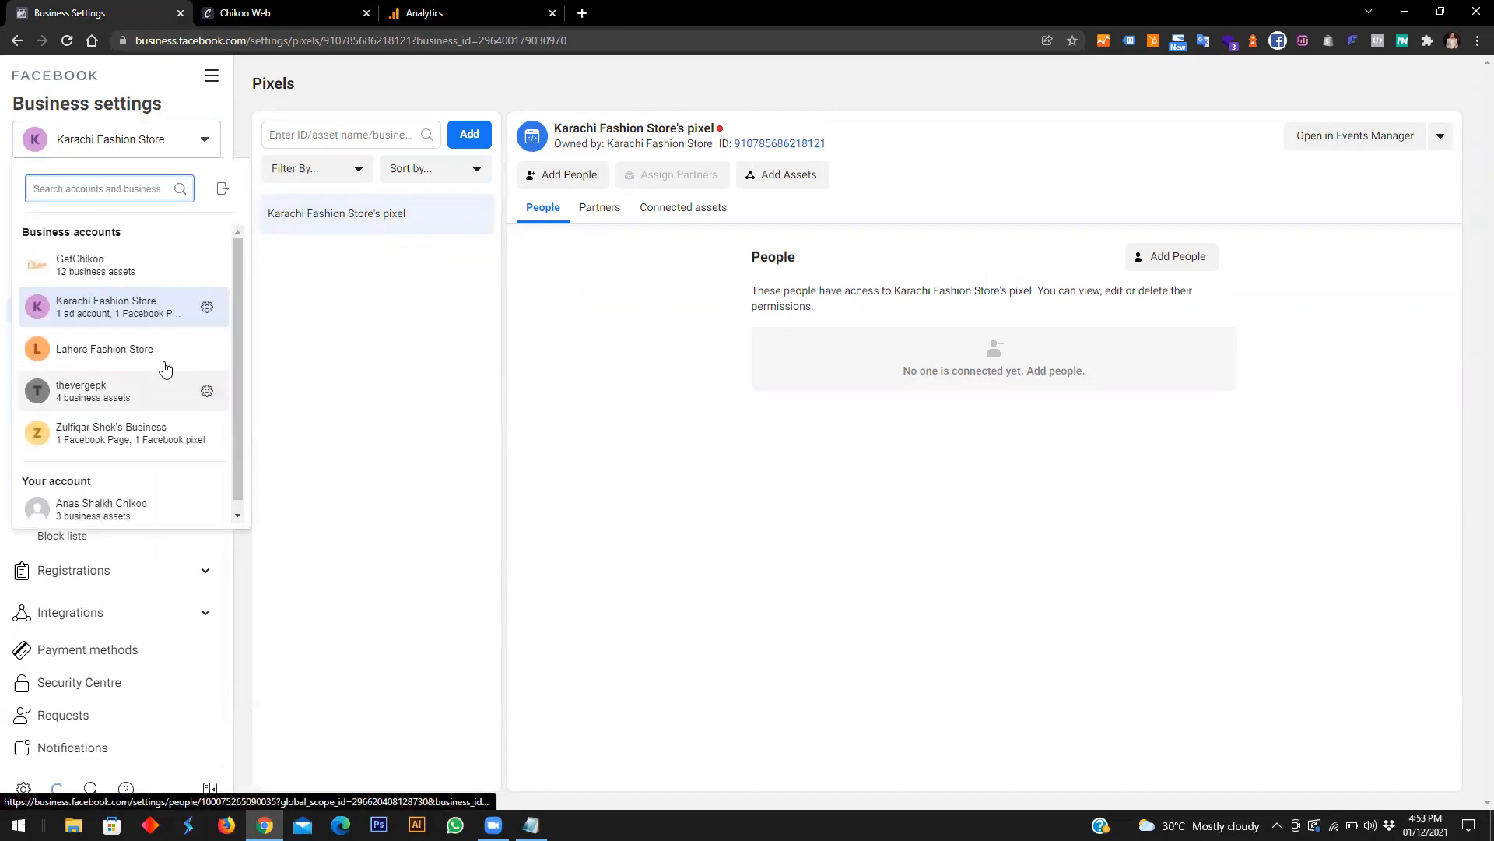
pyautogui.click(119, 273)
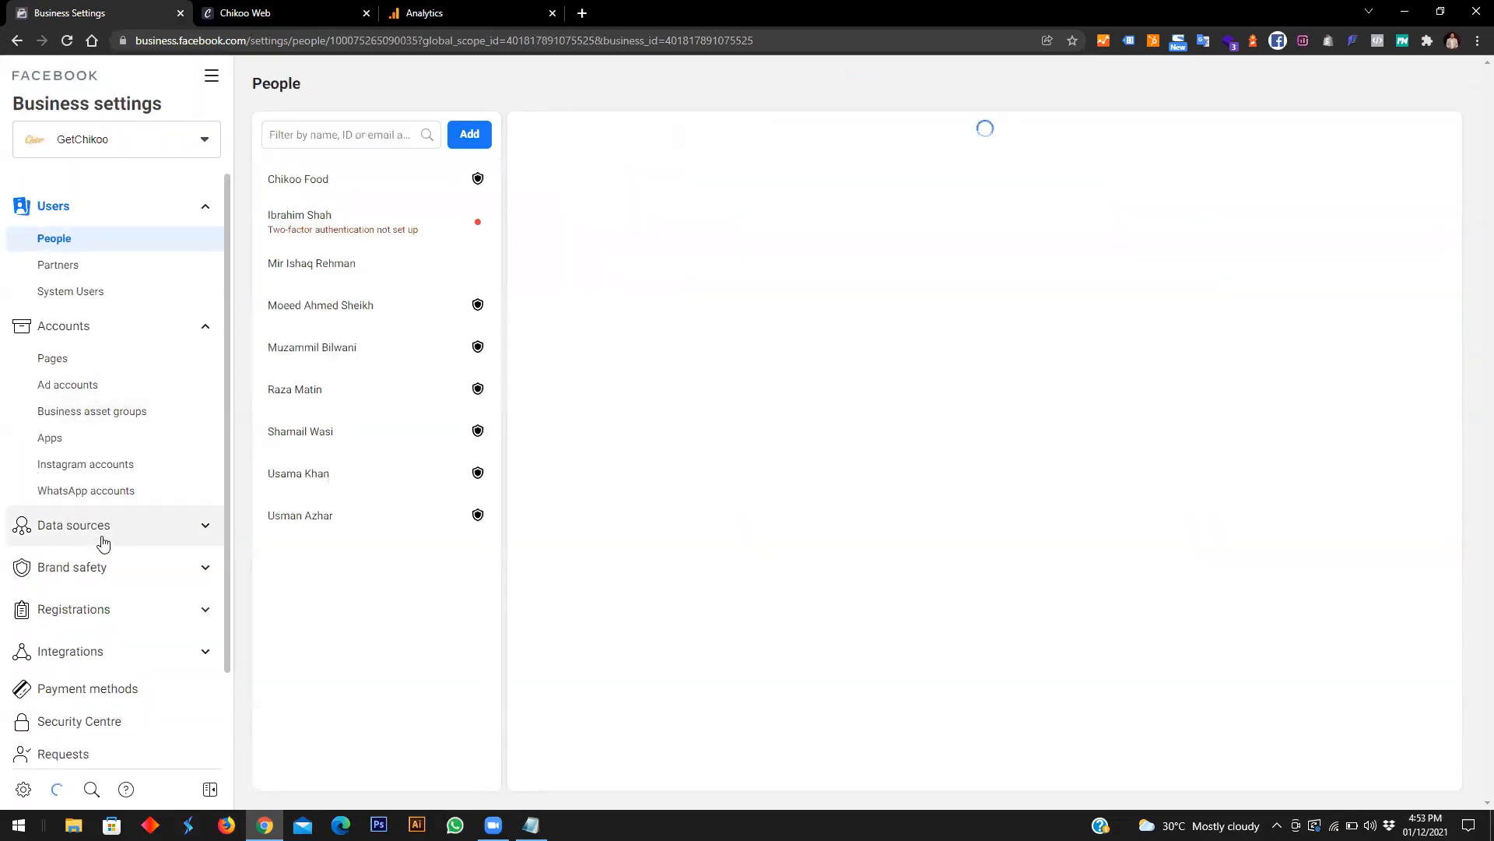
pyautogui.click(103, 542)
pyautogui.click(88, 589)
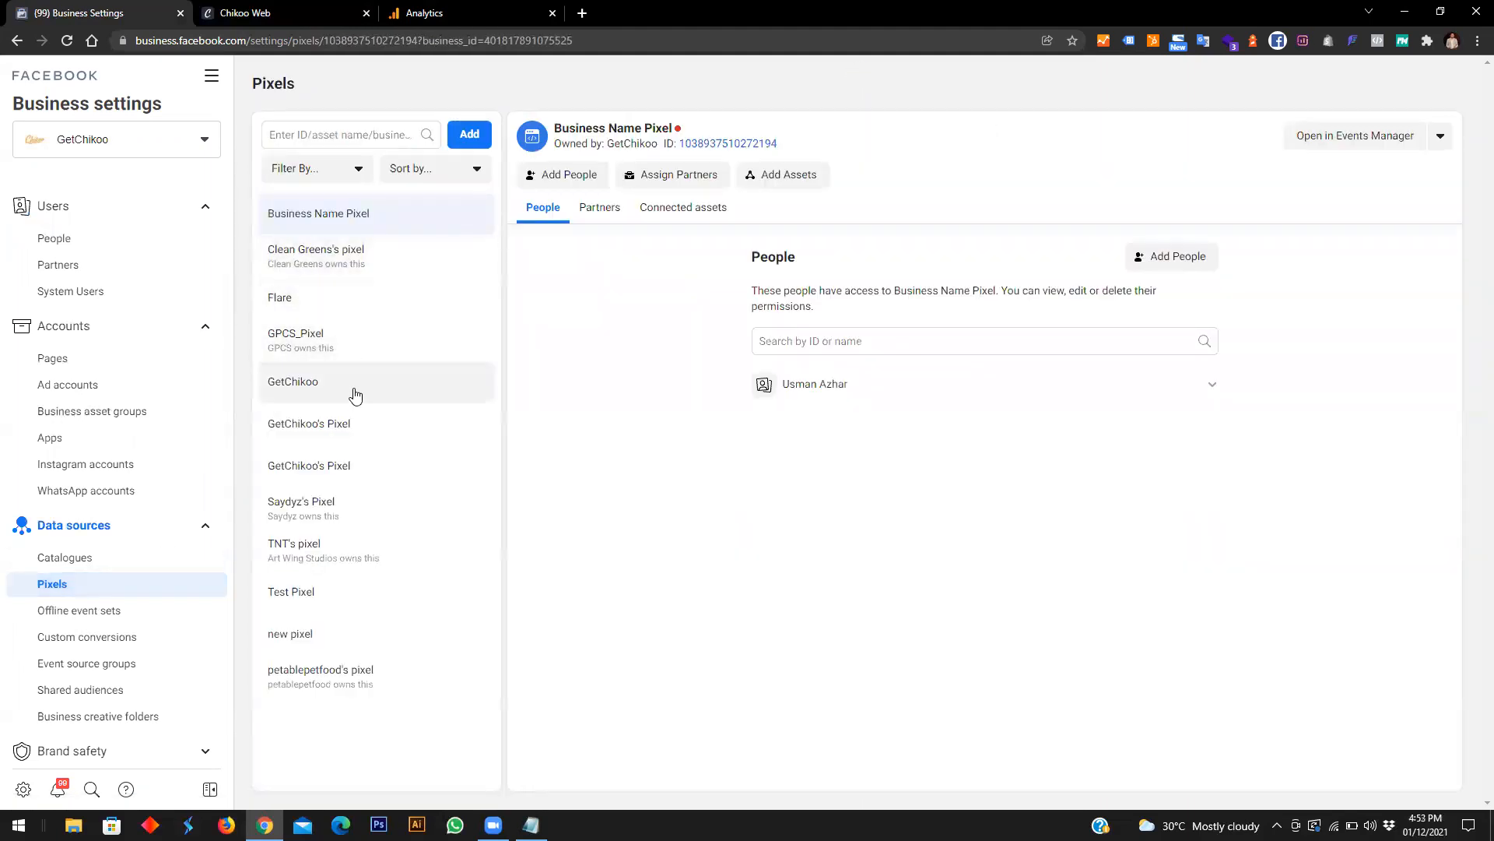
# Step: Check the activity status of both pixels named GetChikoo's Pixel and of petablepetfood's pixel
pyautogui.click(357, 458)
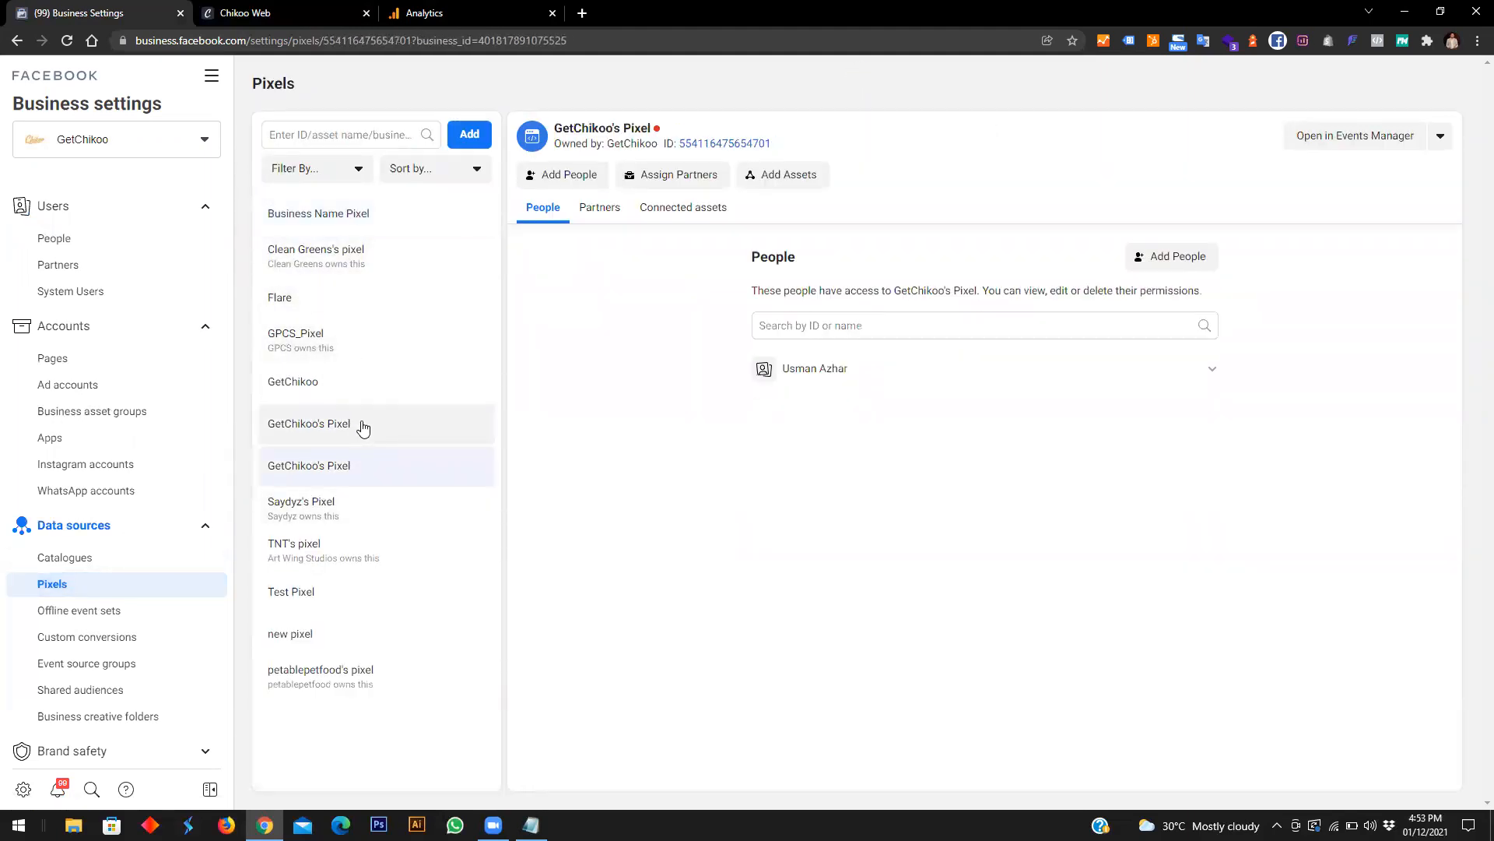
pyautogui.click(362, 427)
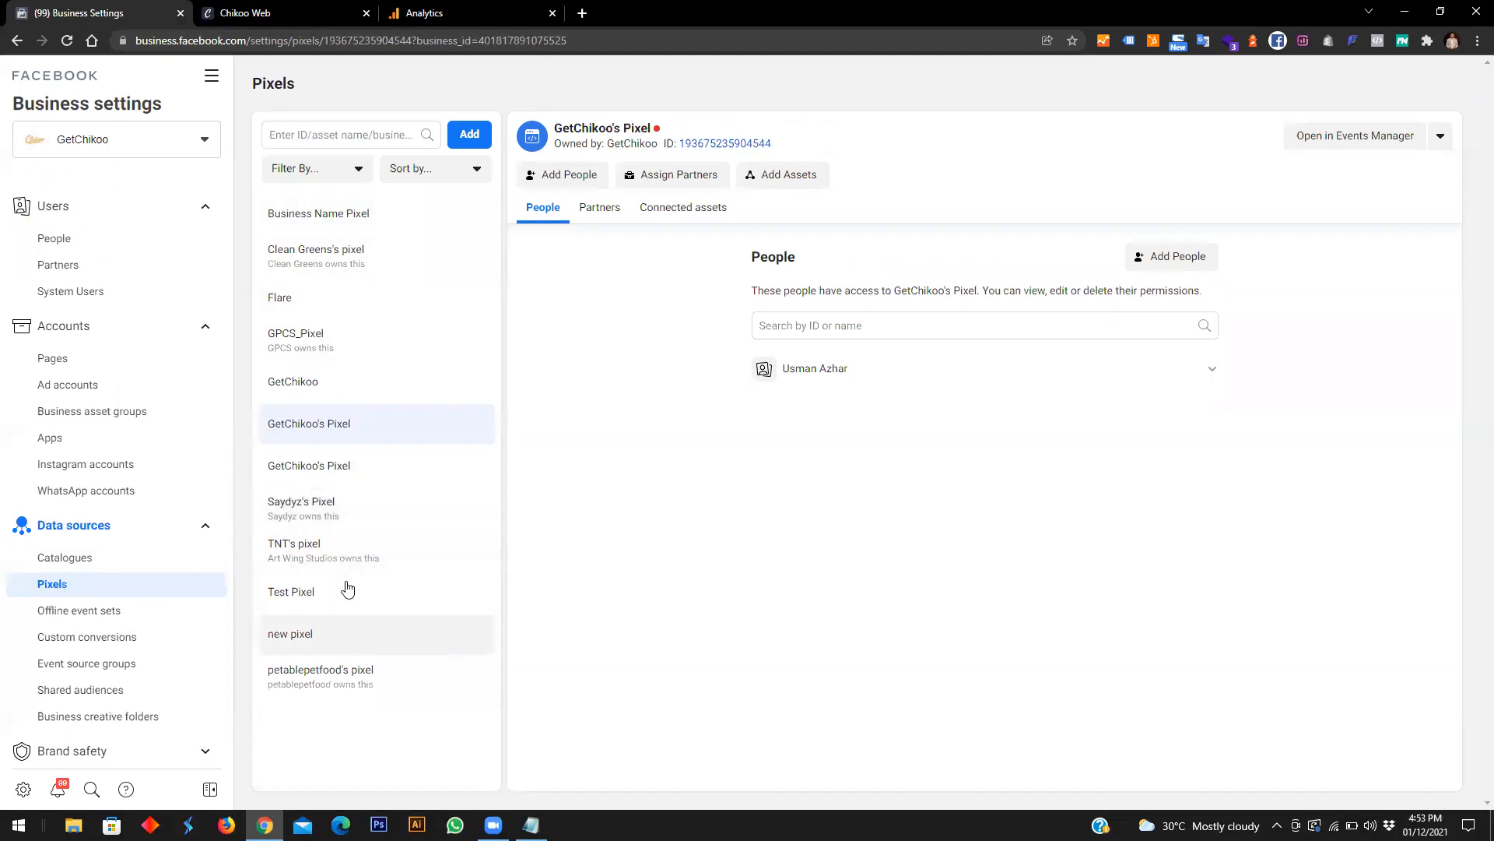
pyautogui.click(356, 675)
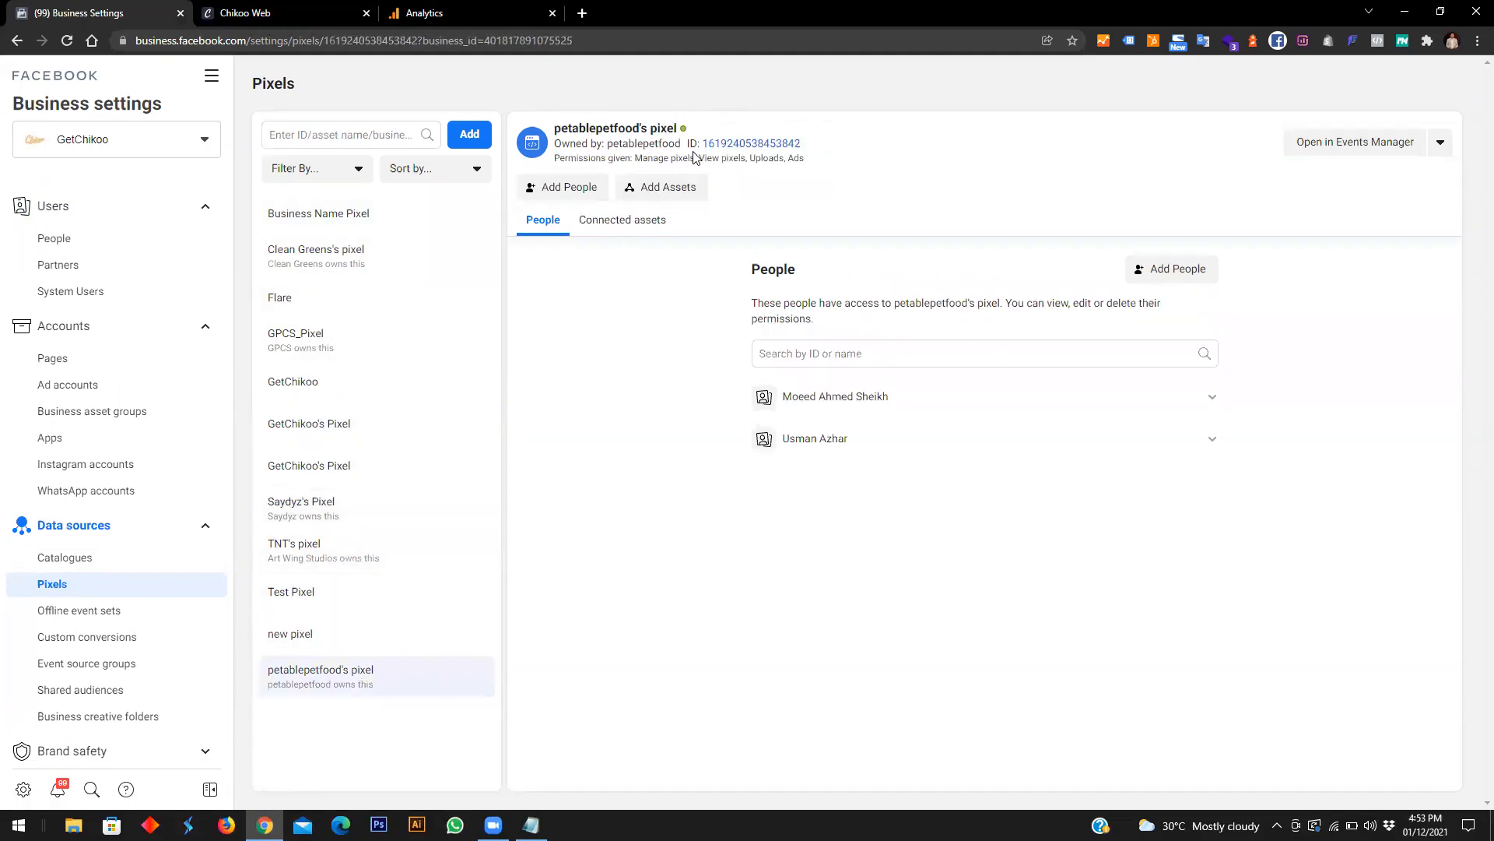
pyautogui.moveTo(681, 134)
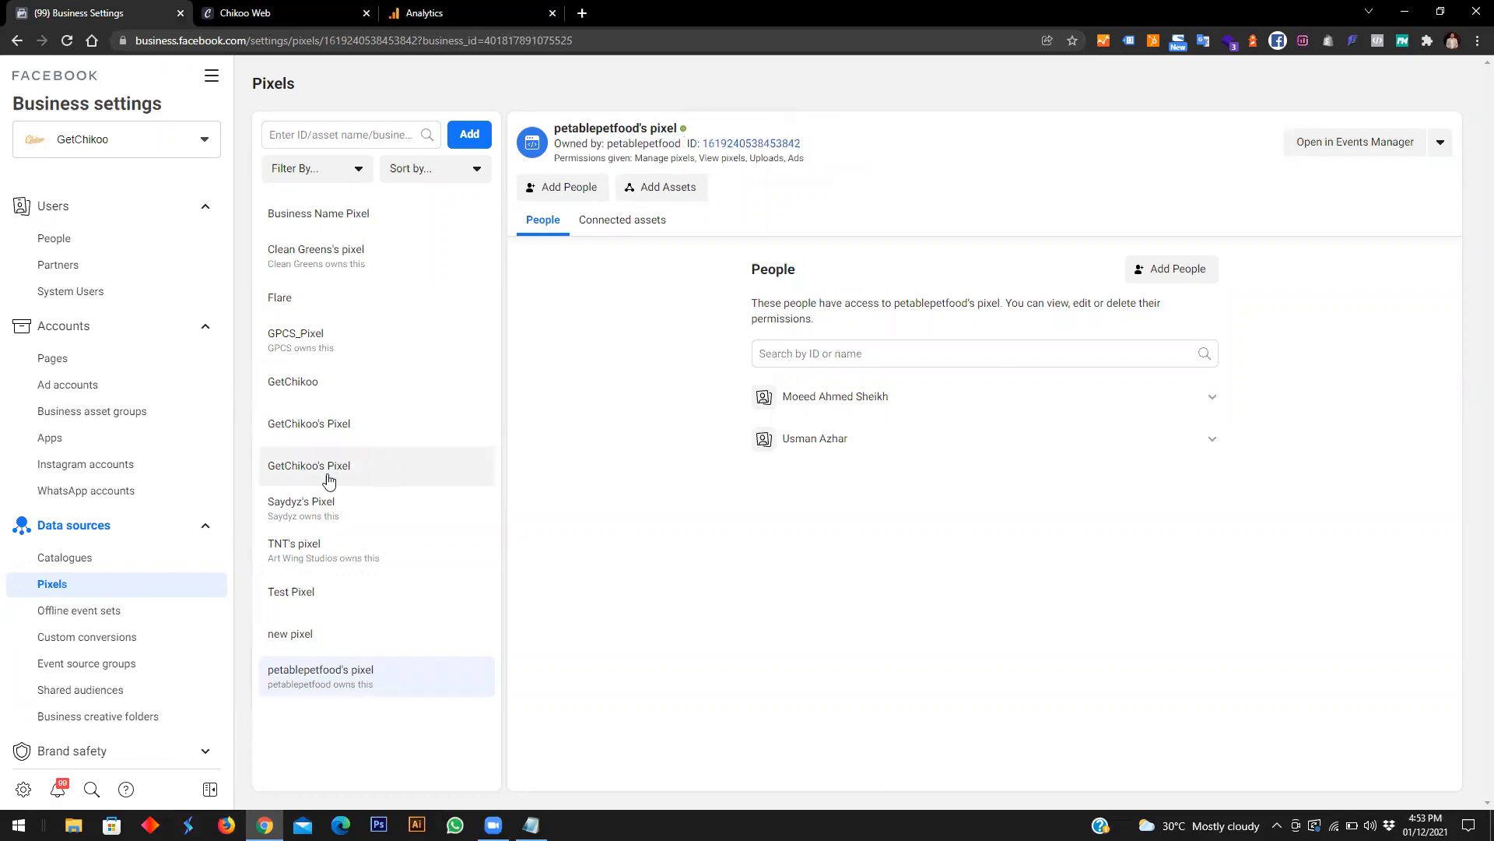
# Step: Open GetChikoo's brand safety domains and check the verification status of desistop.pk
pyautogui.scroll(-4, 156, 685)
pyautogui.click(110, 459)
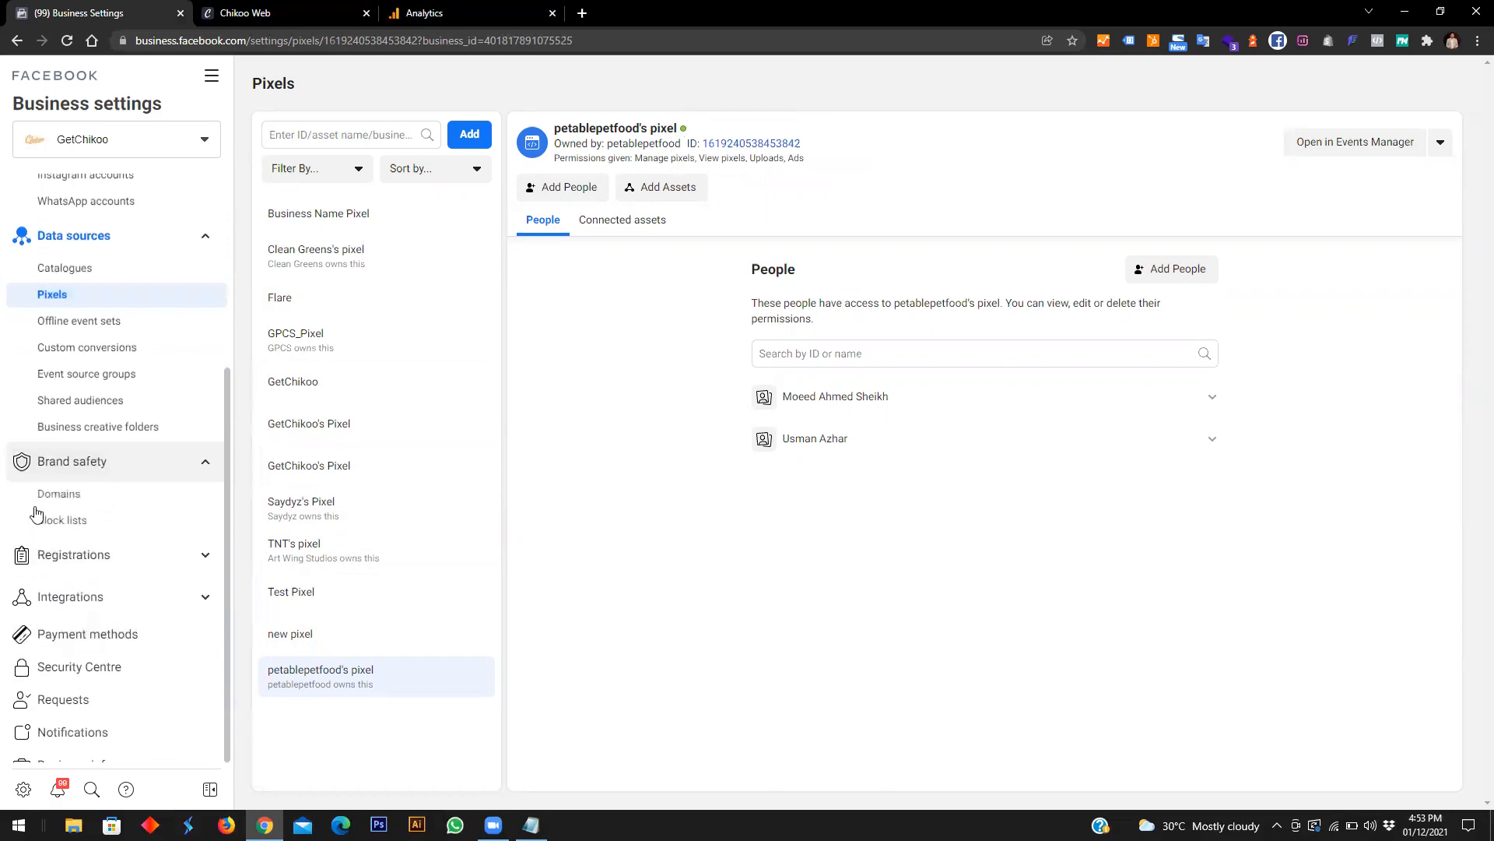
pyautogui.click(46, 495)
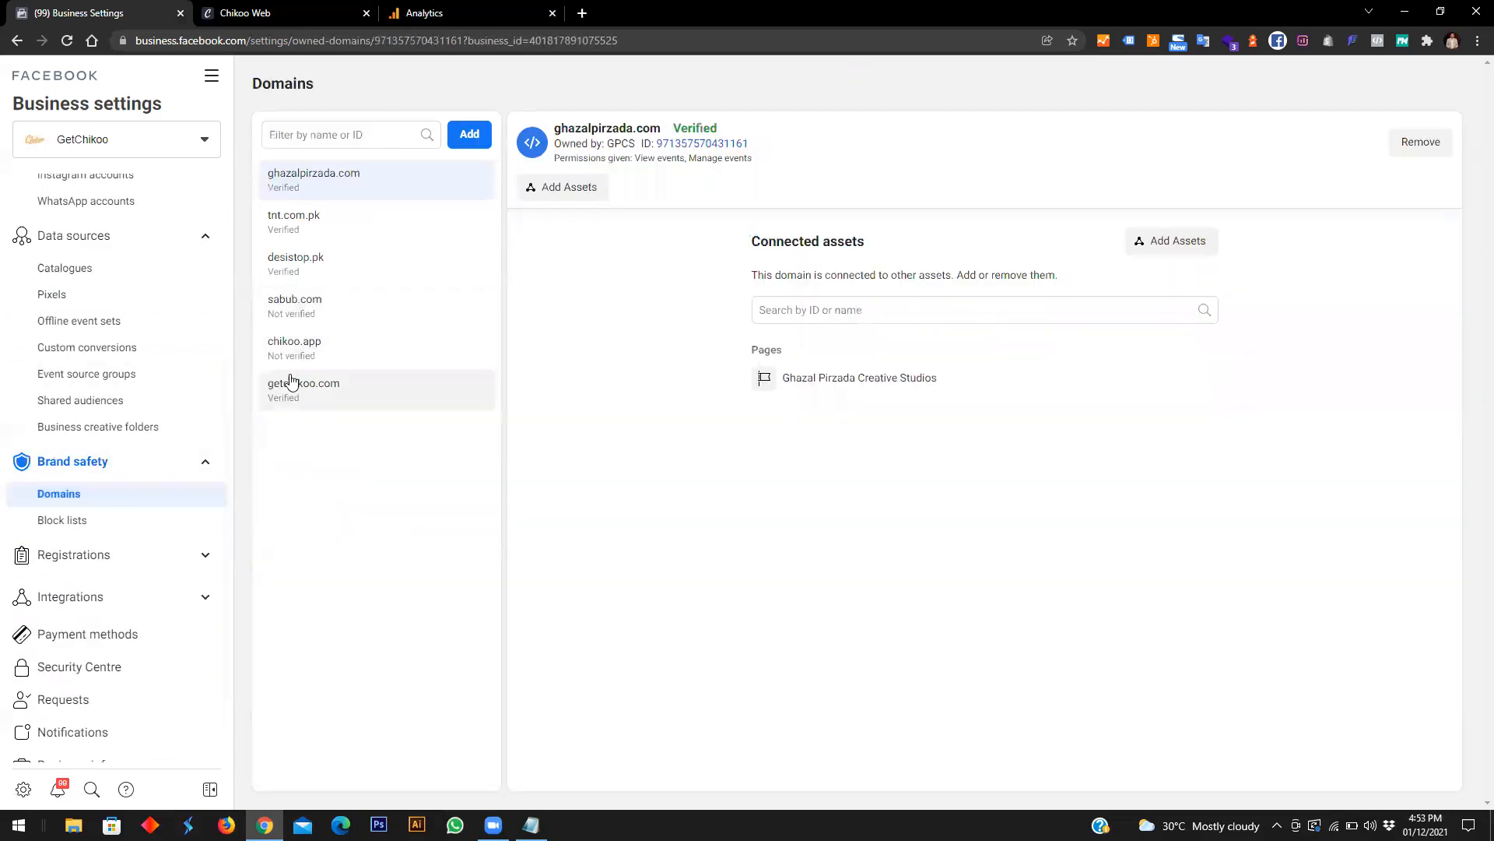
pyautogui.click(324, 275)
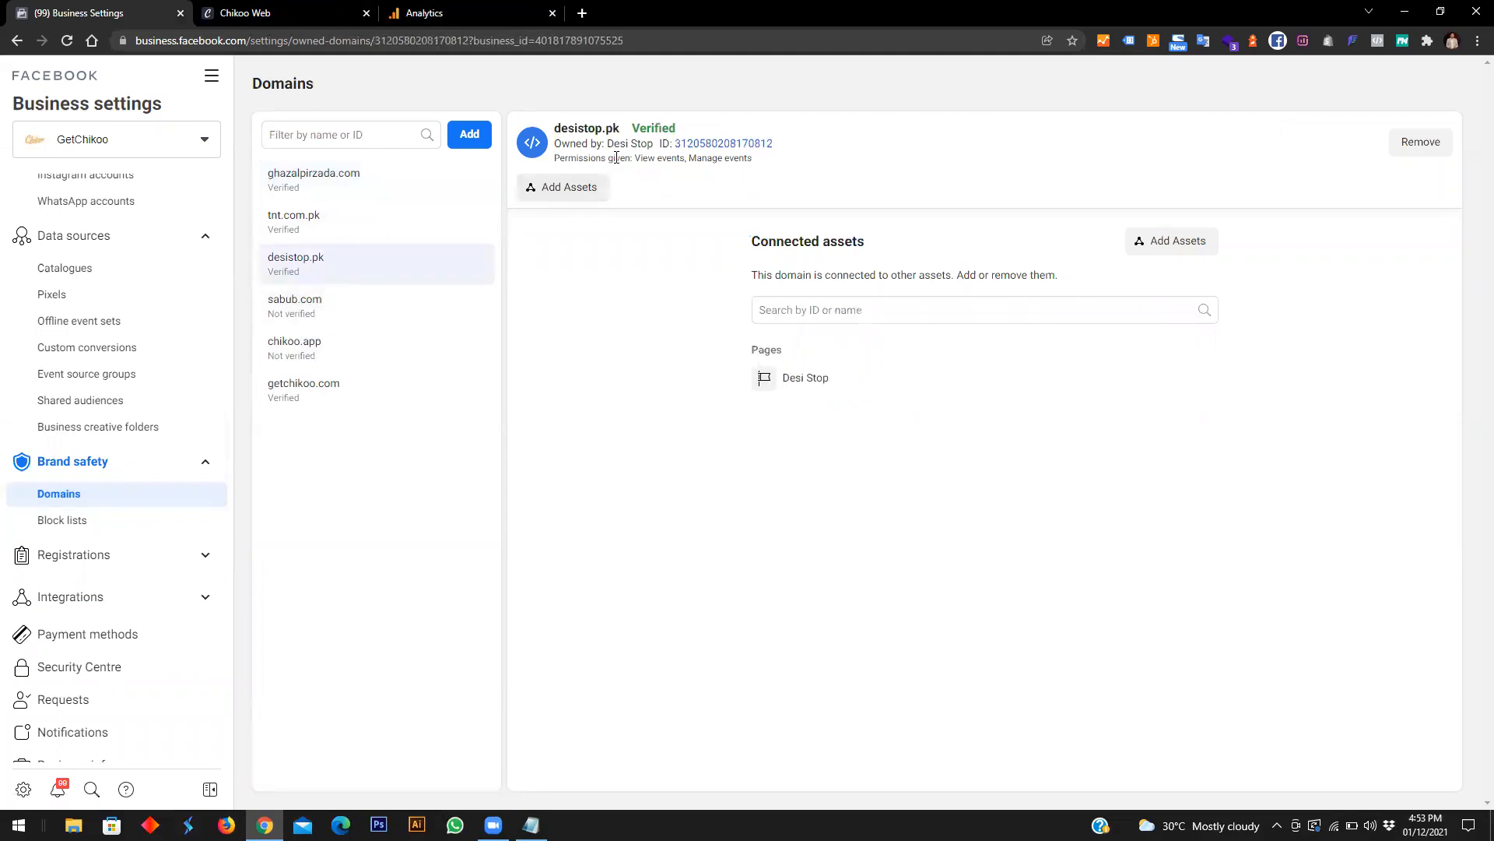
pyautogui.doubleClick(654, 128)
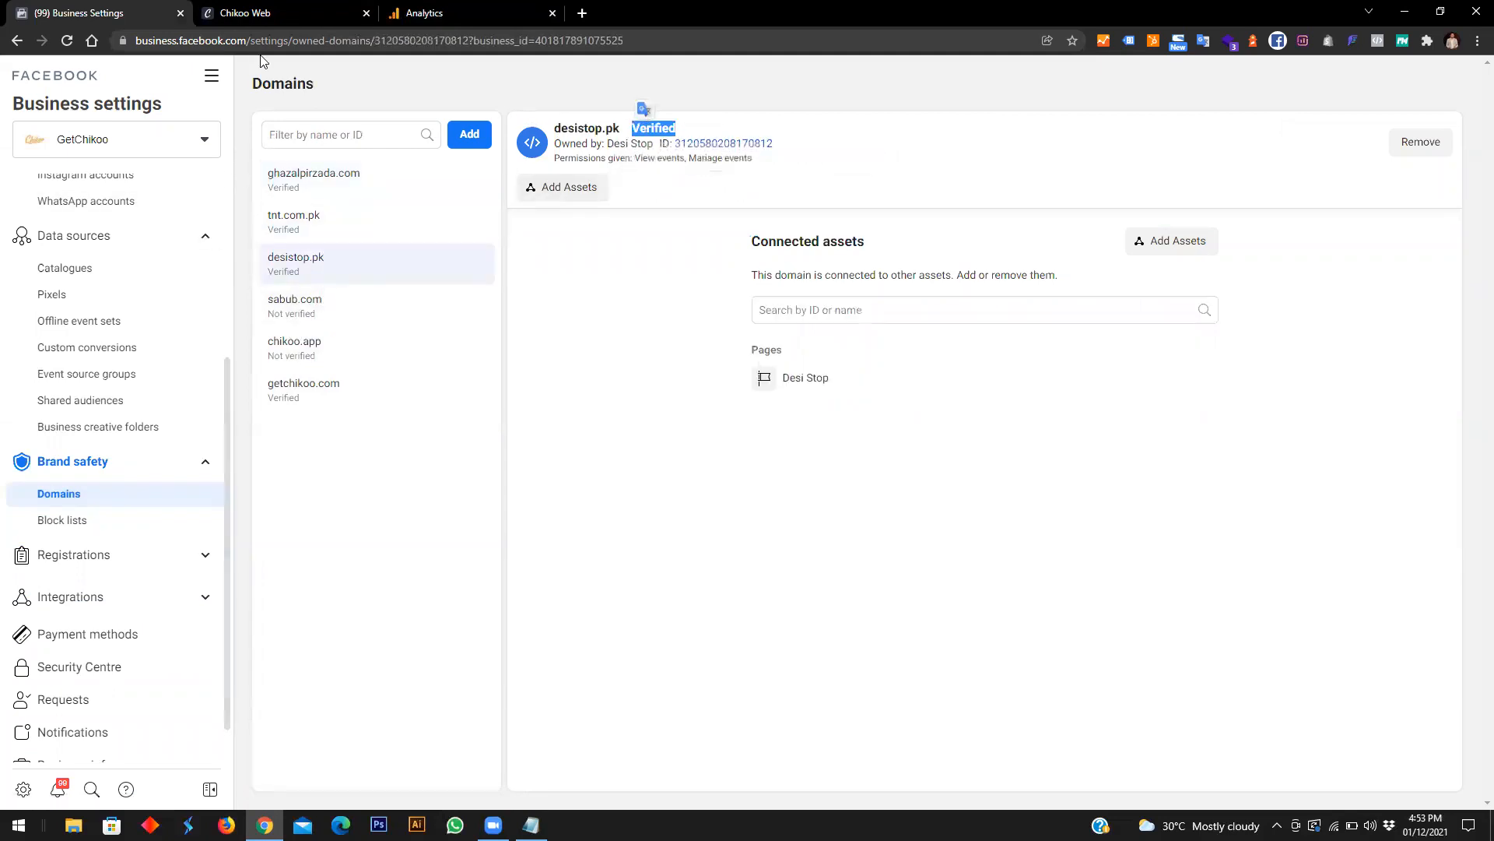
pyautogui.click(269, 11)
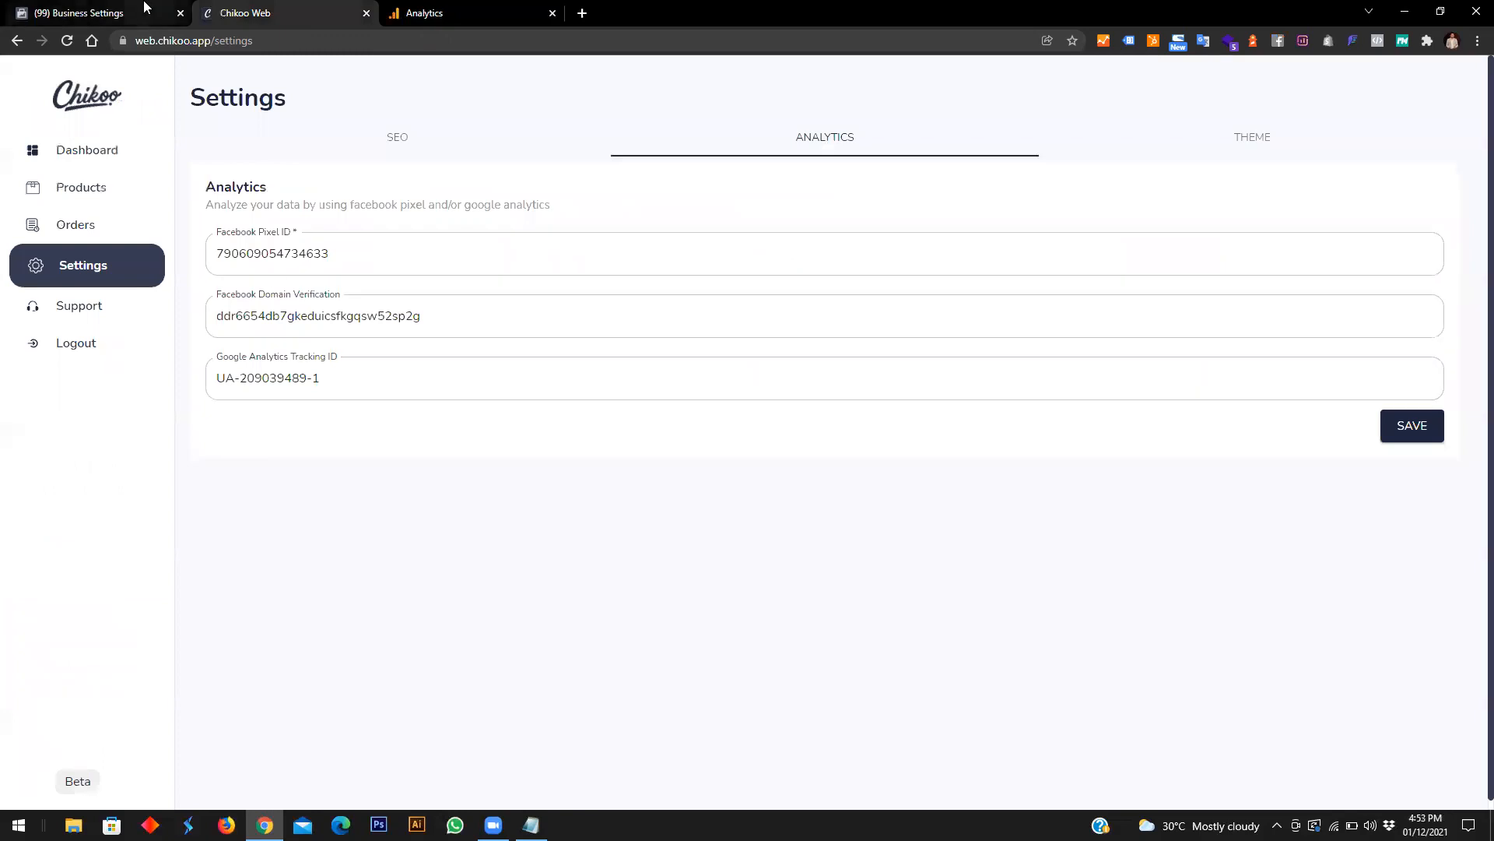
pyautogui.click(101, 13)
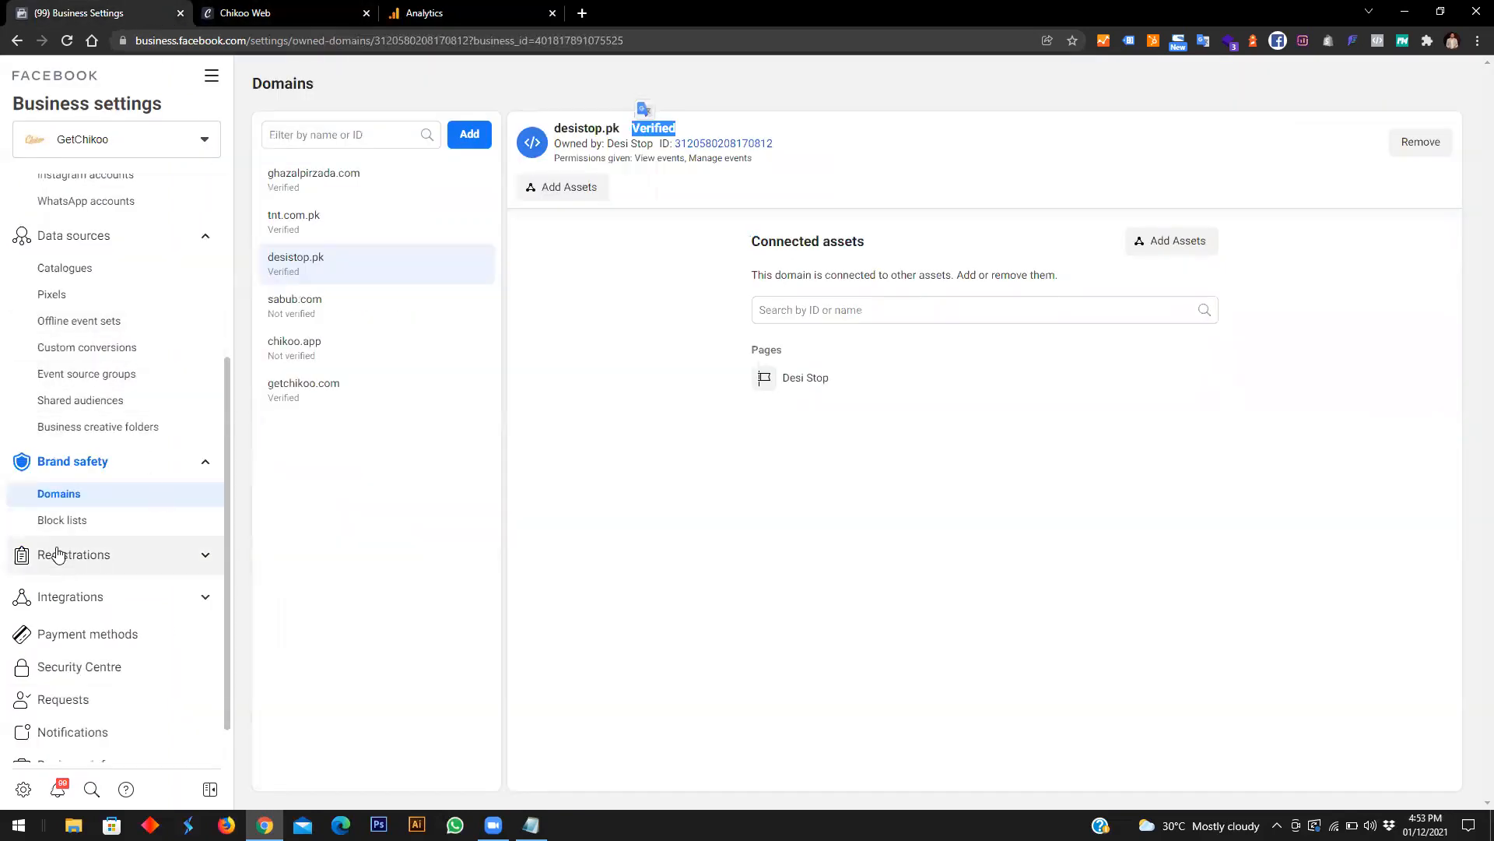
pyautogui.scroll(3, 57, 506)
pyautogui.scroll(1, 58, 470)
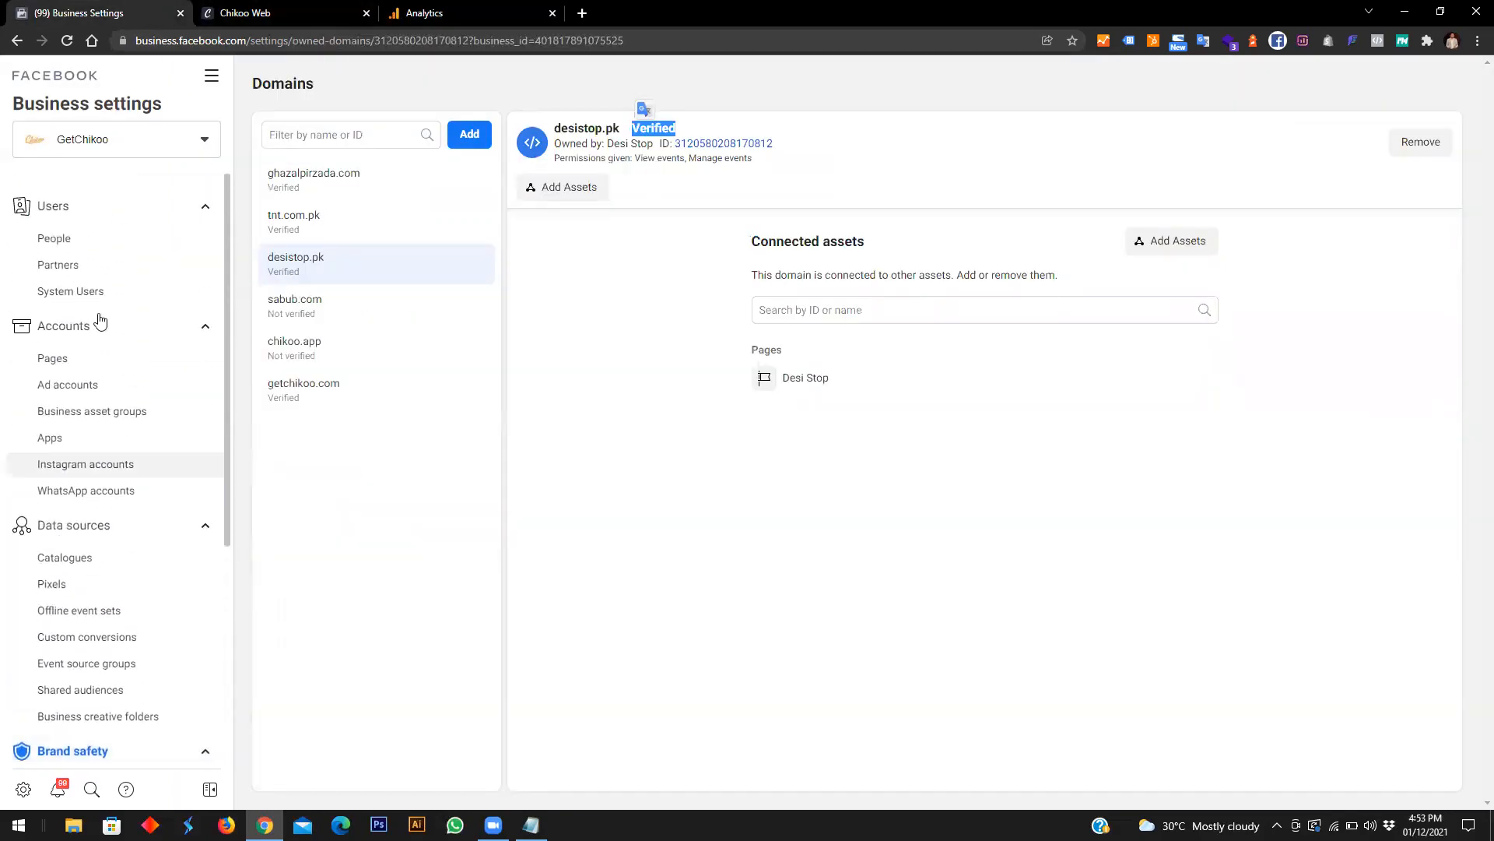
# Step: Switch to Google Analytics and go back from the tracking code page to the Karachi Fashion Store admin overview
pyautogui.click(432, 11)
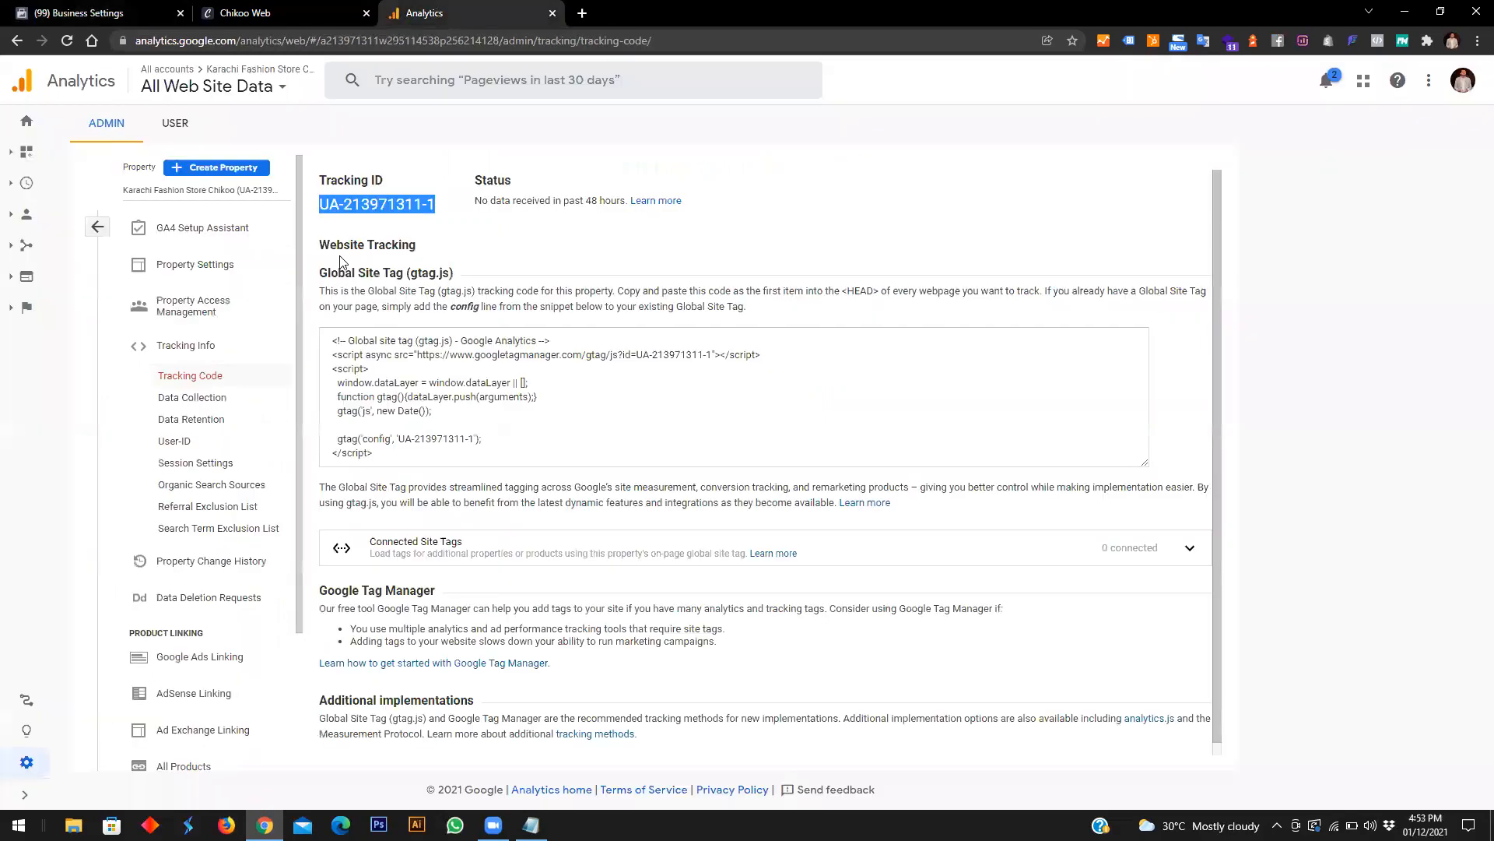
pyautogui.click(98, 226)
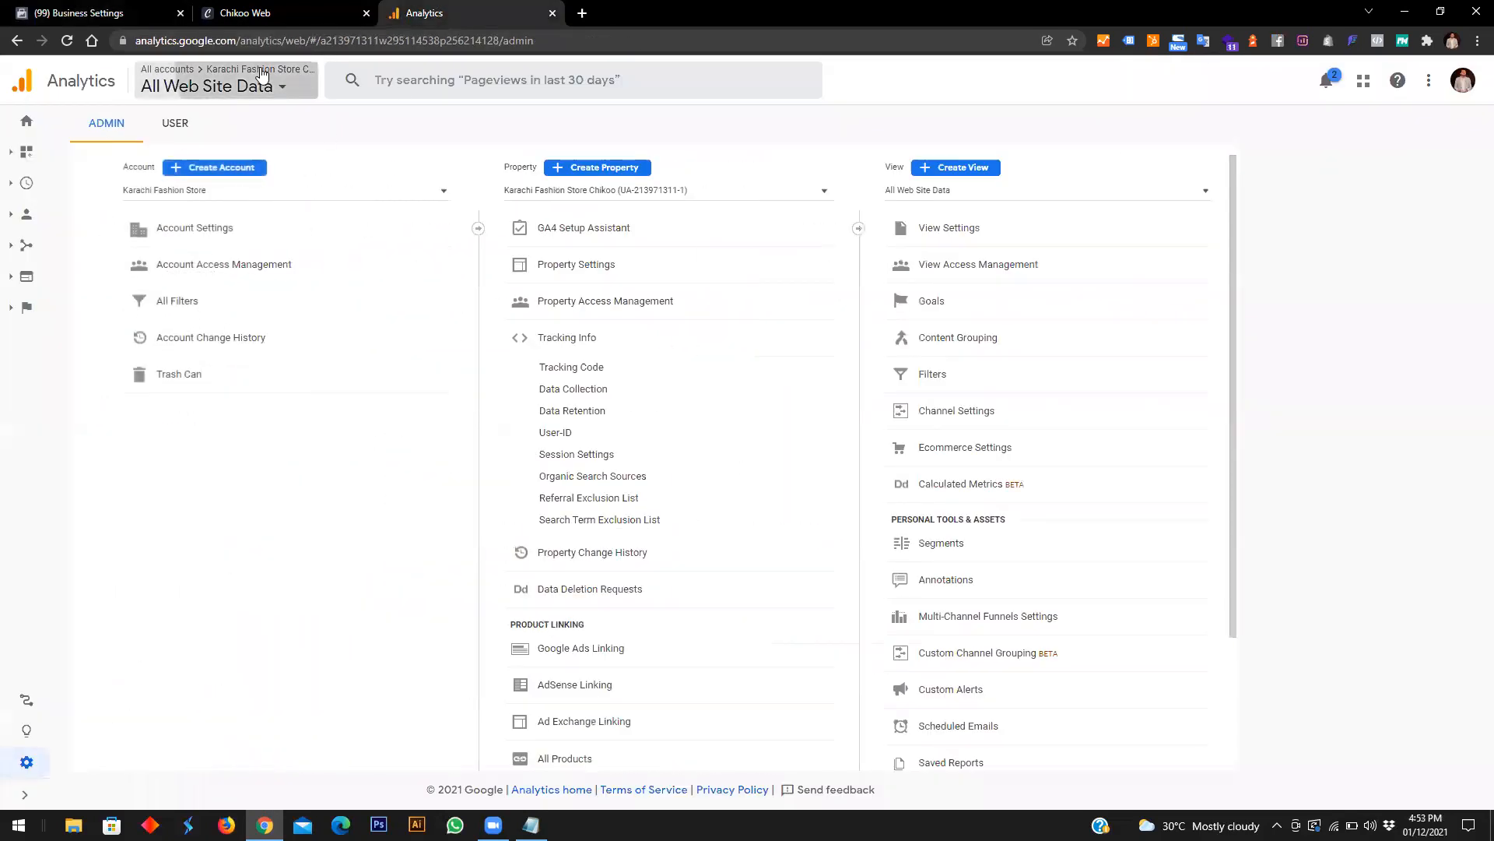
pyautogui.click(218, 80)
pyautogui.moveTo(388, 555); pyautogui.dragTo(894, 200)
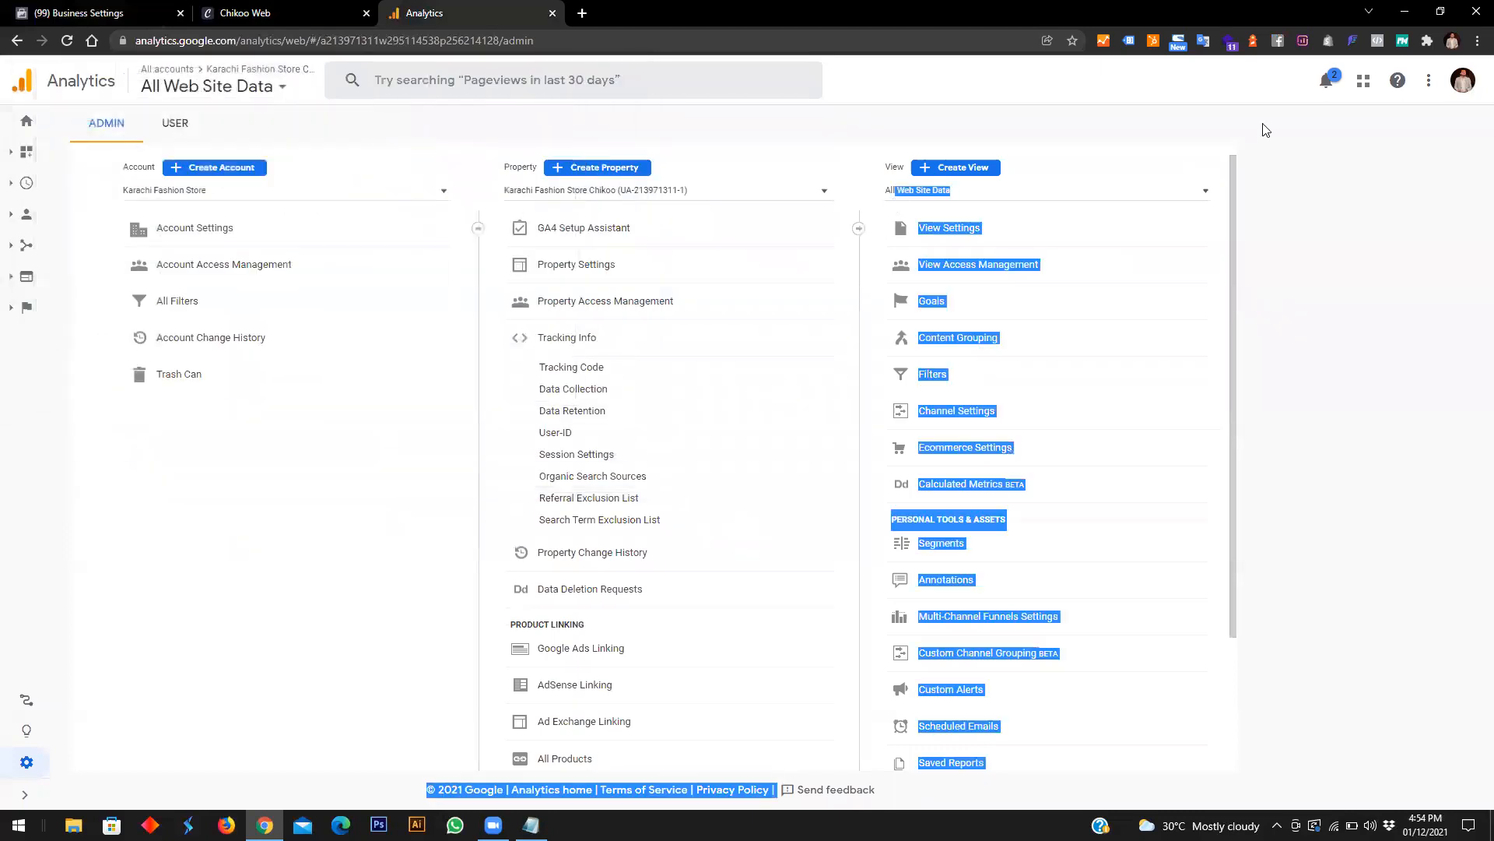
# Step: Switch Analytics to another signed-in Google account to view the 1947clothing.com home report, and return to Chikoo Web
pyautogui.click(1462, 81)
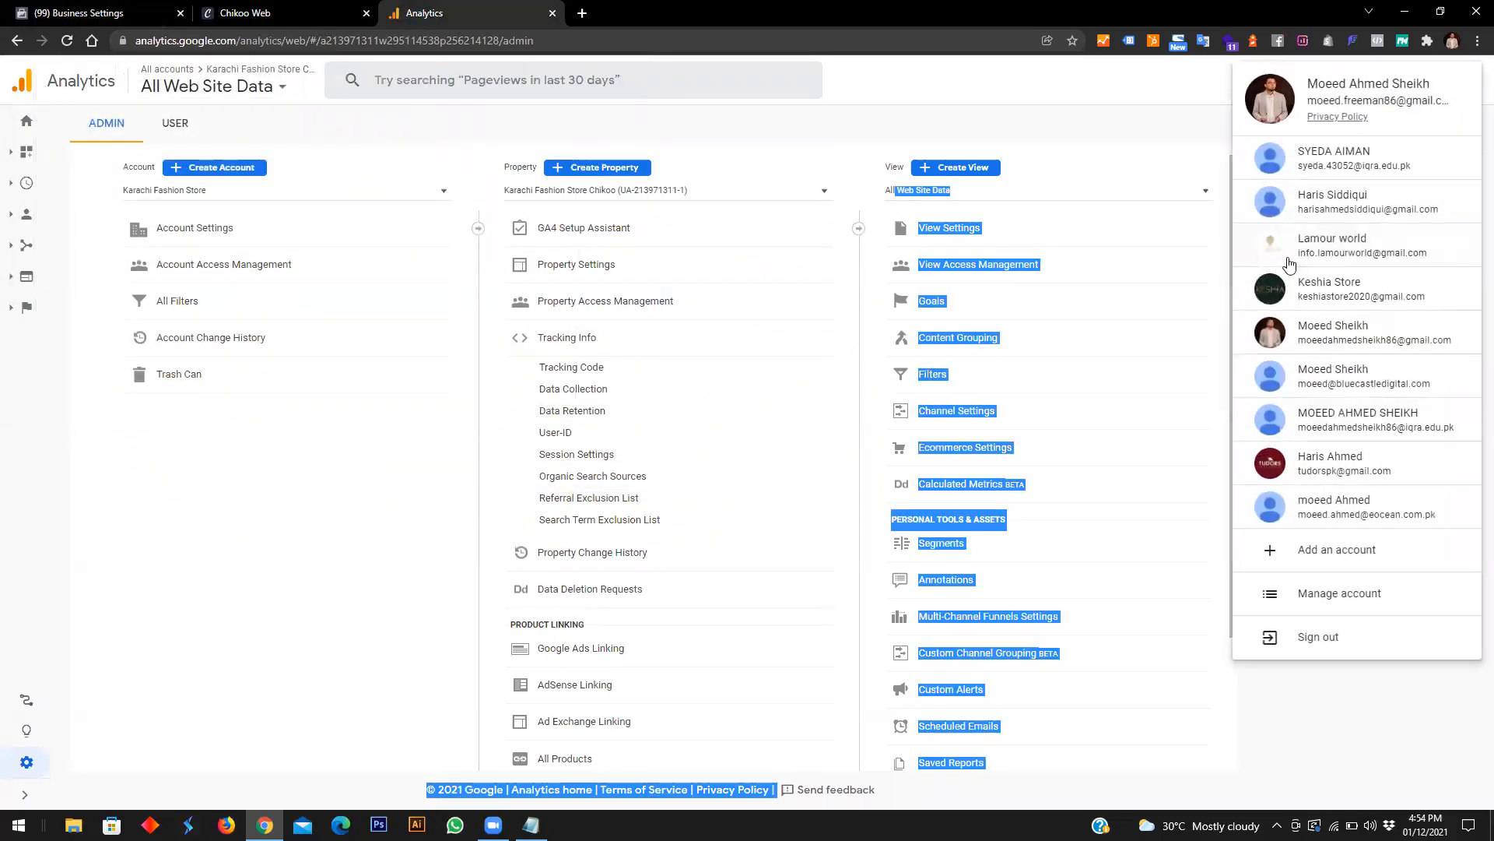
pyautogui.click(1308, 375)
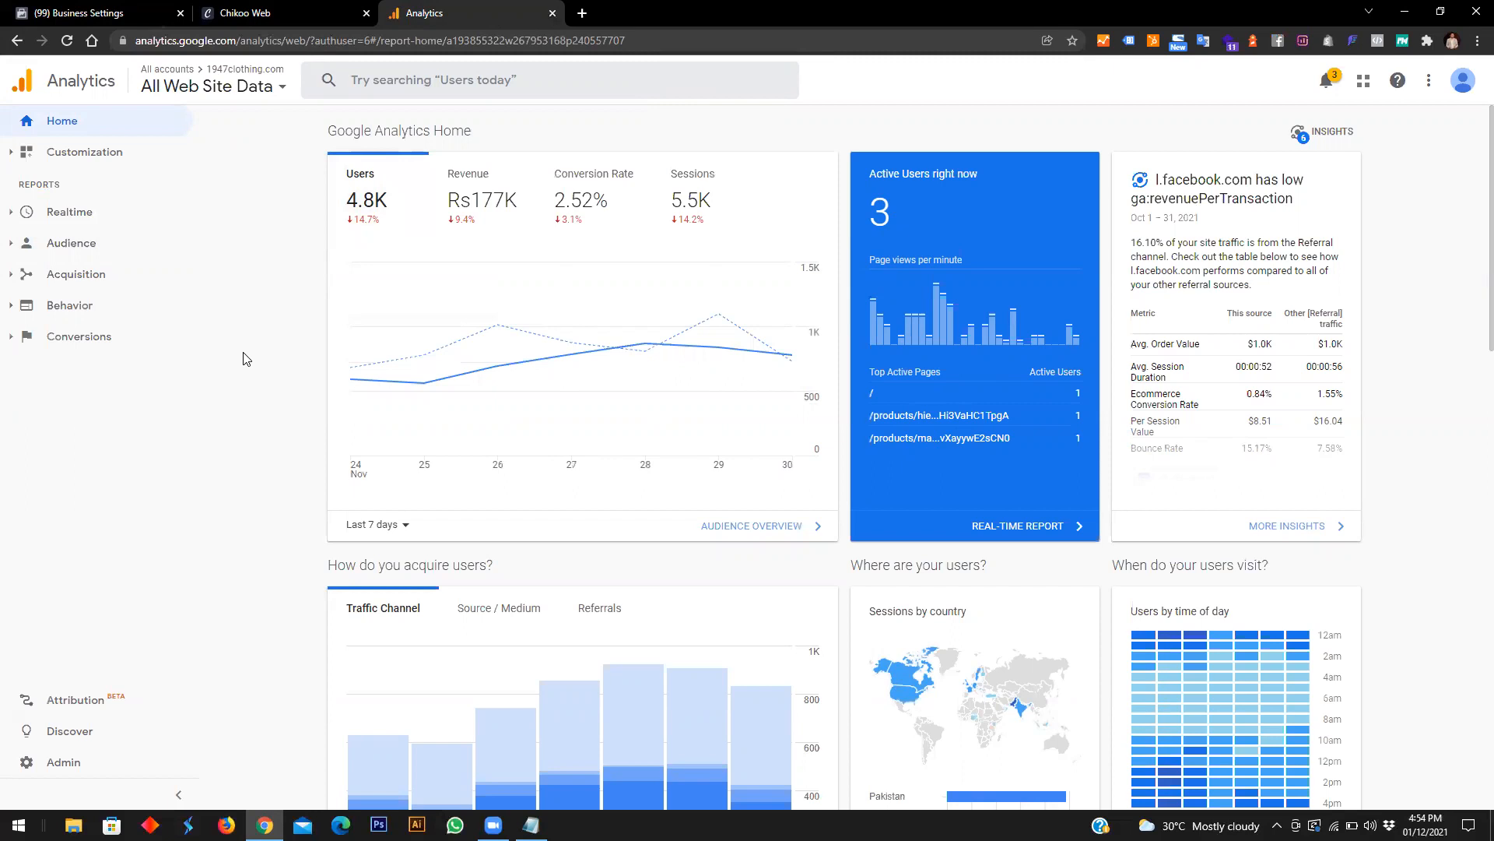
pyautogui.click(249, 8)
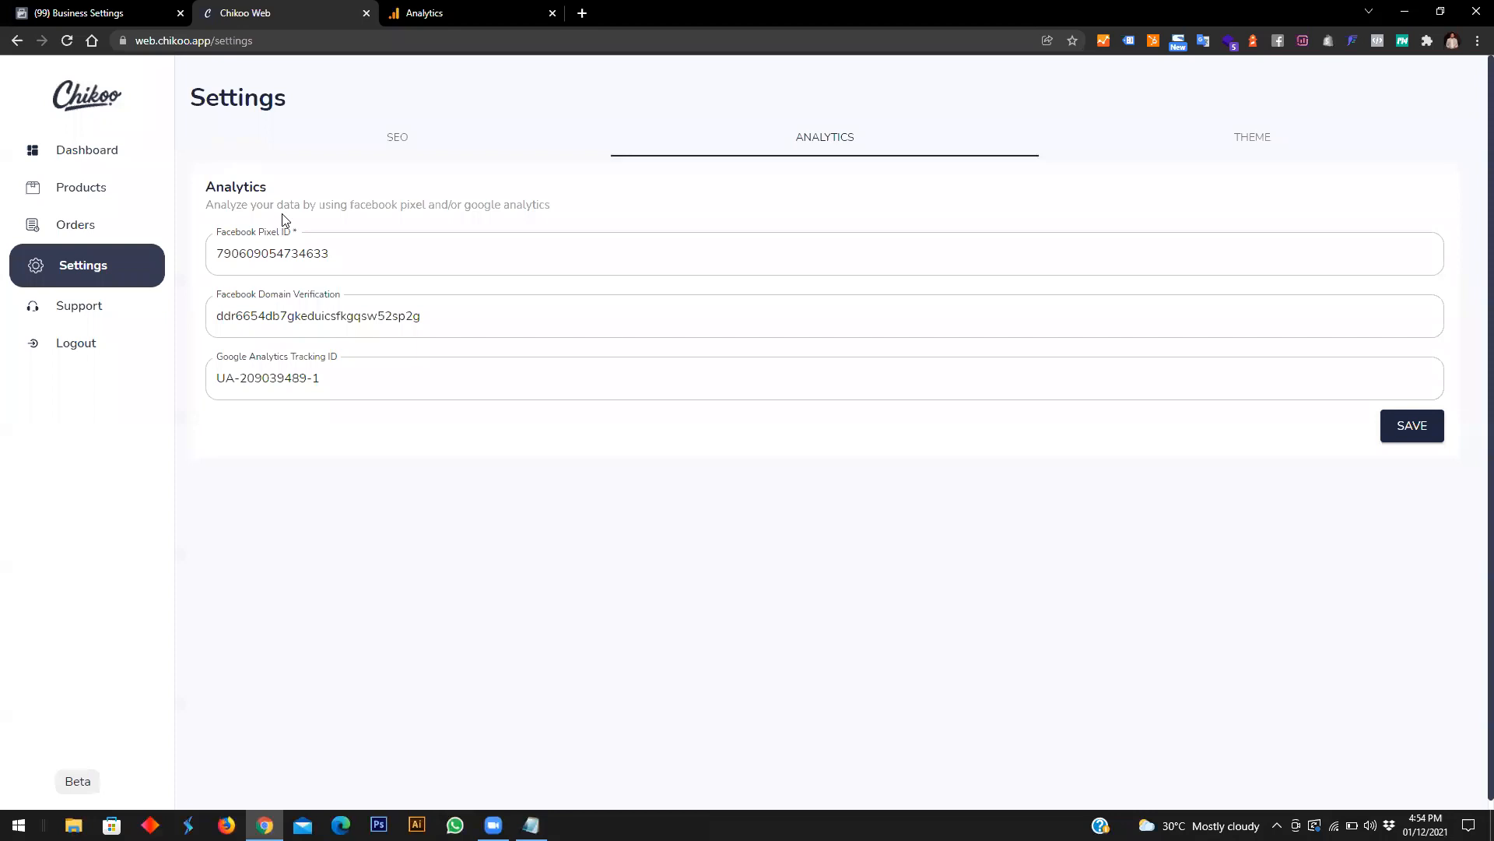